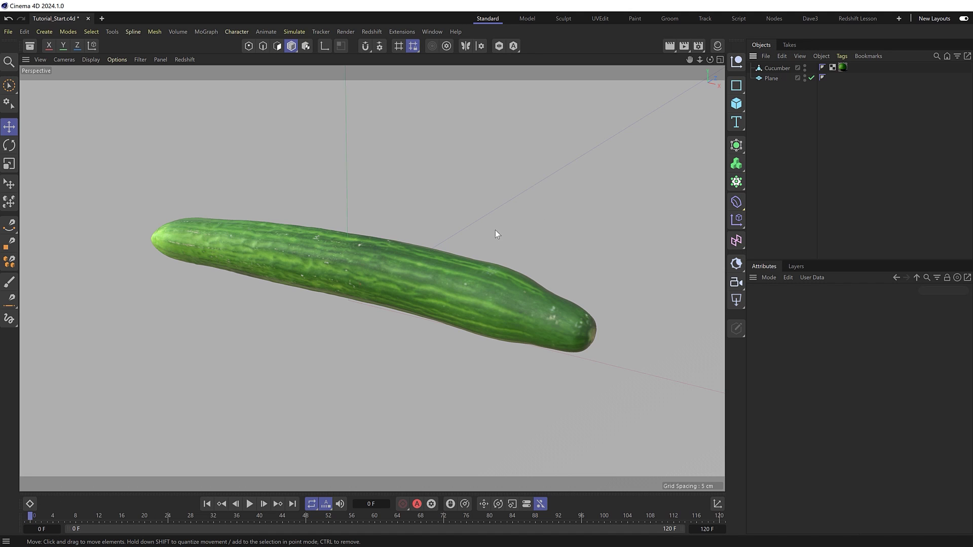
- Select the Cucumber object in the Objects Manager
left_click(771, 67)
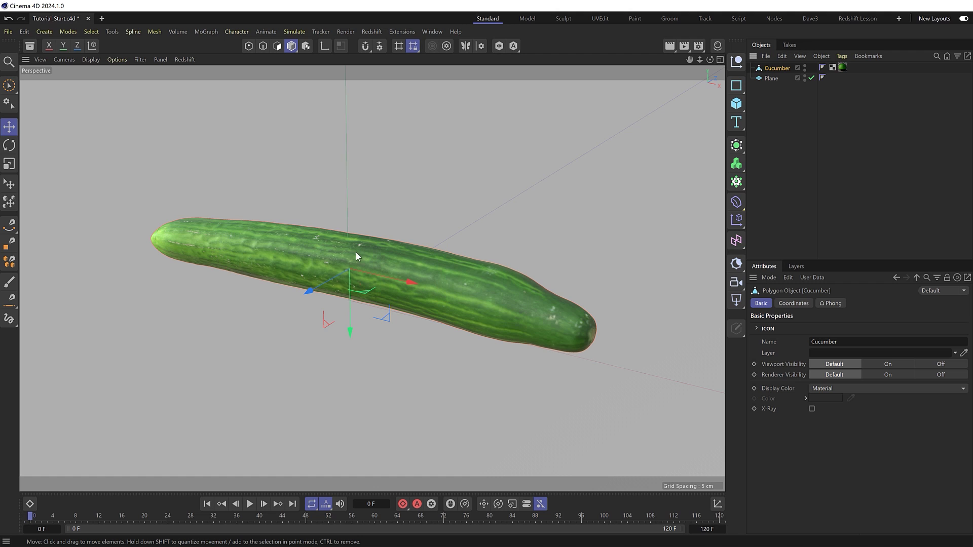
- Add a Voronoi Fracture via the 'vor' Commander search and inspect its Point Generator - Distribution source
key("shift+c")
type("vor")
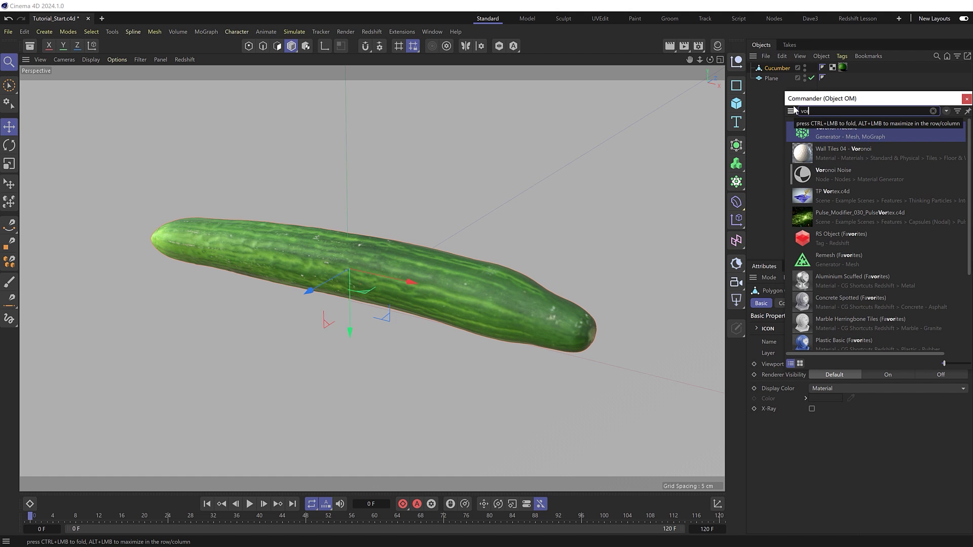
left_click(882, 132)
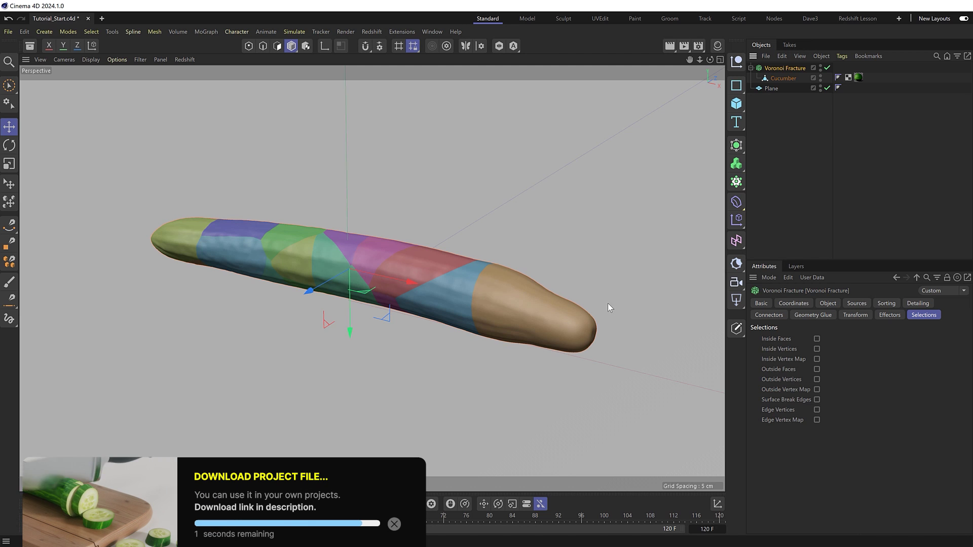
left_click(857, 304)
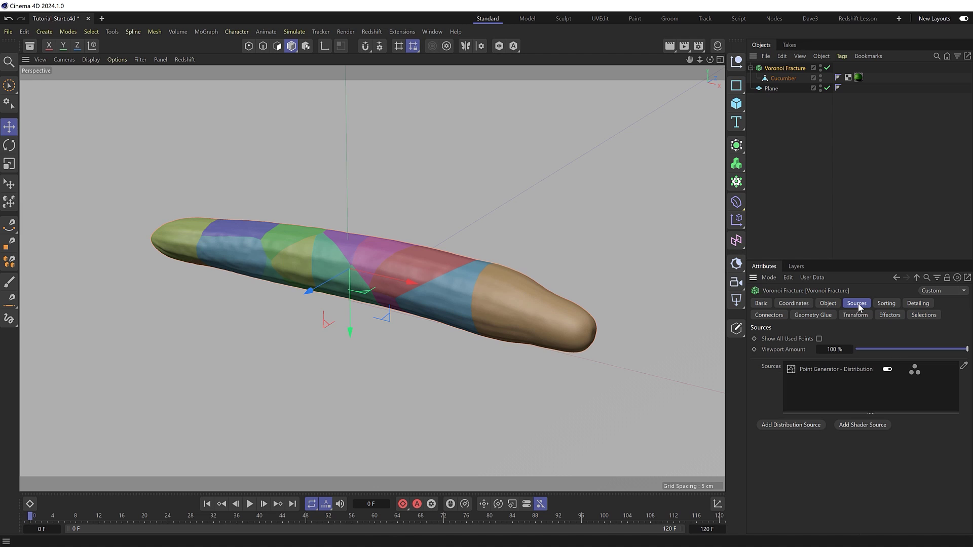
left_click(827, 369)
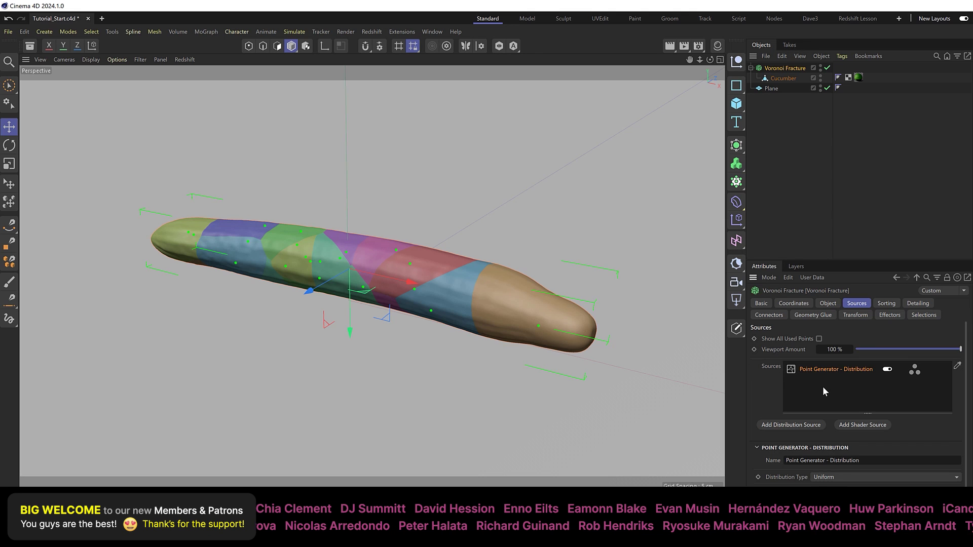
- In the maximized Top view, draw a straight two-point spline across the cucumber
middle_click(460, 233)
middle_click(519, 208)
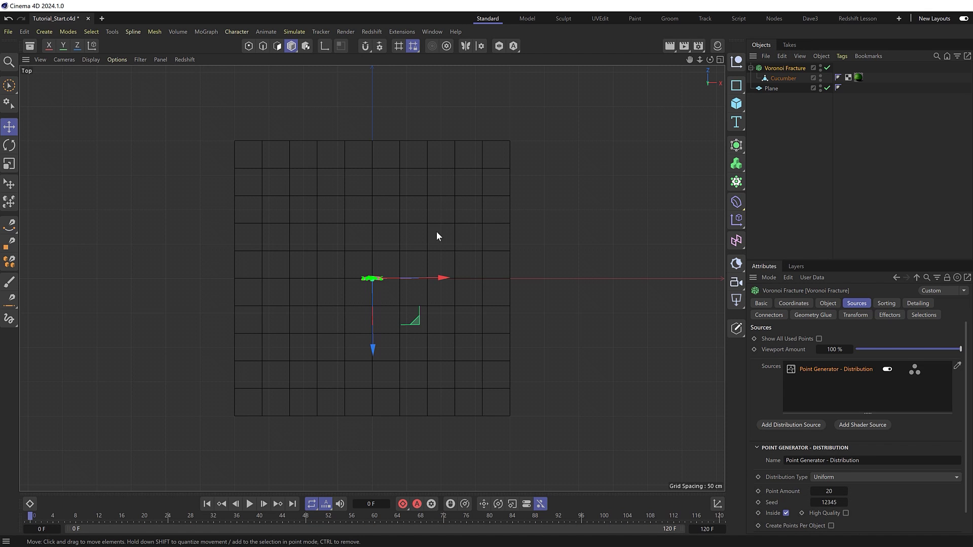
key("h")
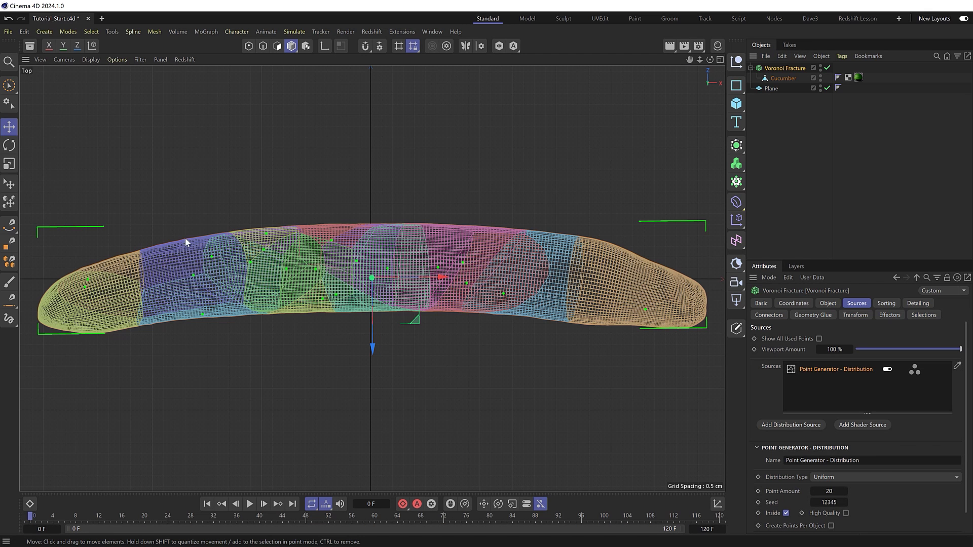
left_click(9, 224)
left_click(53, 237)
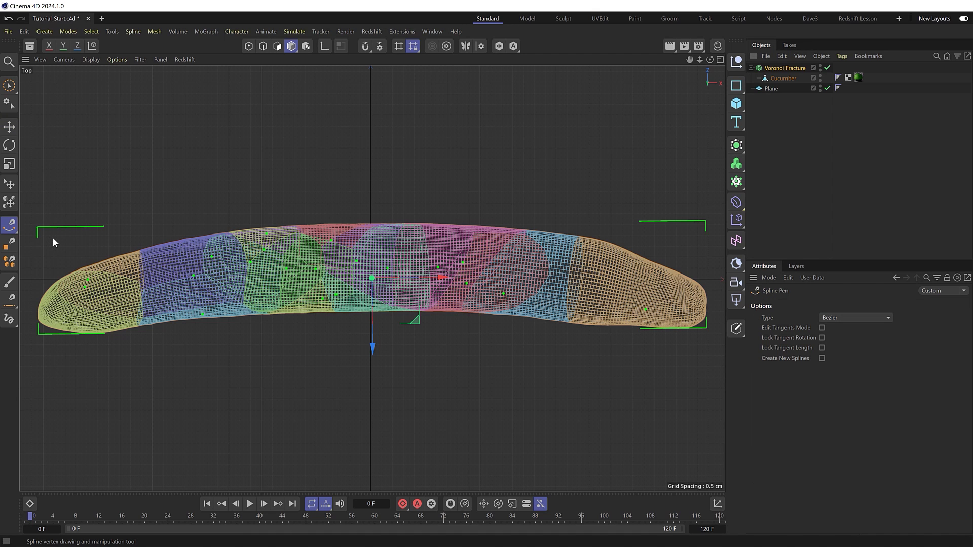
left_click(43, 168)
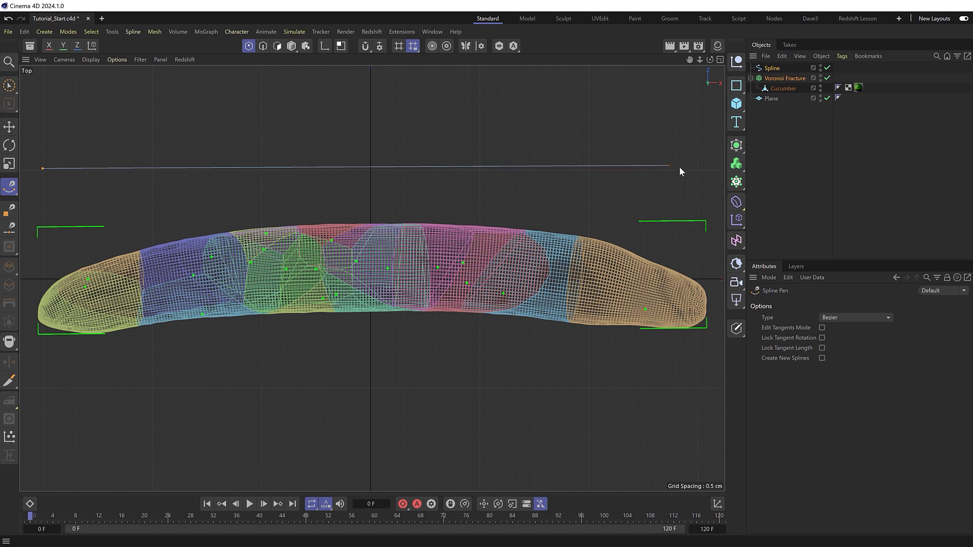
left_click(699, 169)
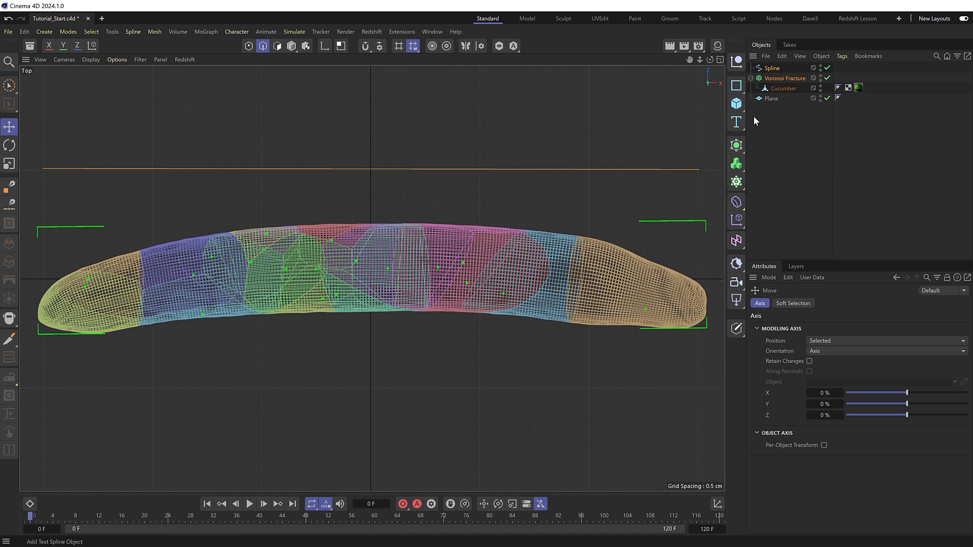
- Replace the Voronoi Fracture's Point Generator source with the new spline
left_click(793, 79)
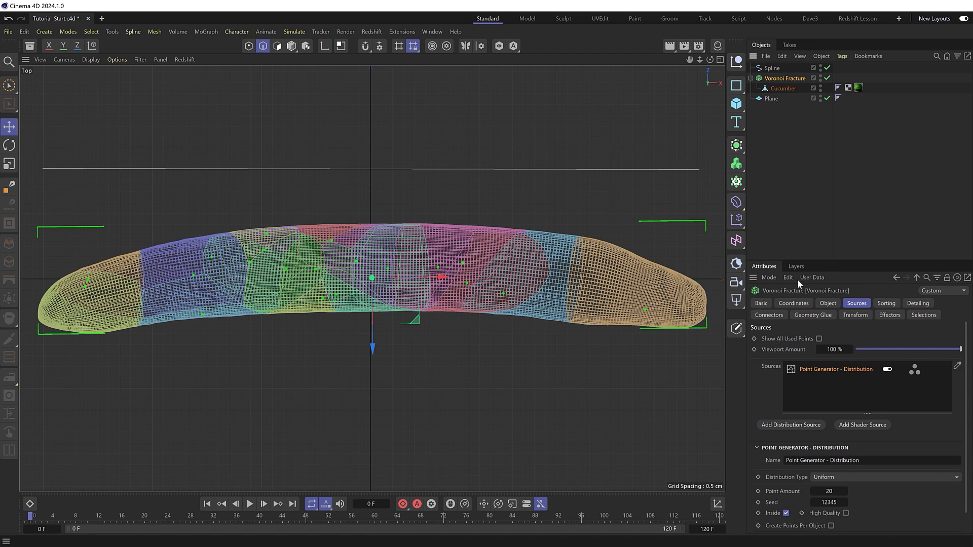
left_click(819, 370)
key("Delete")
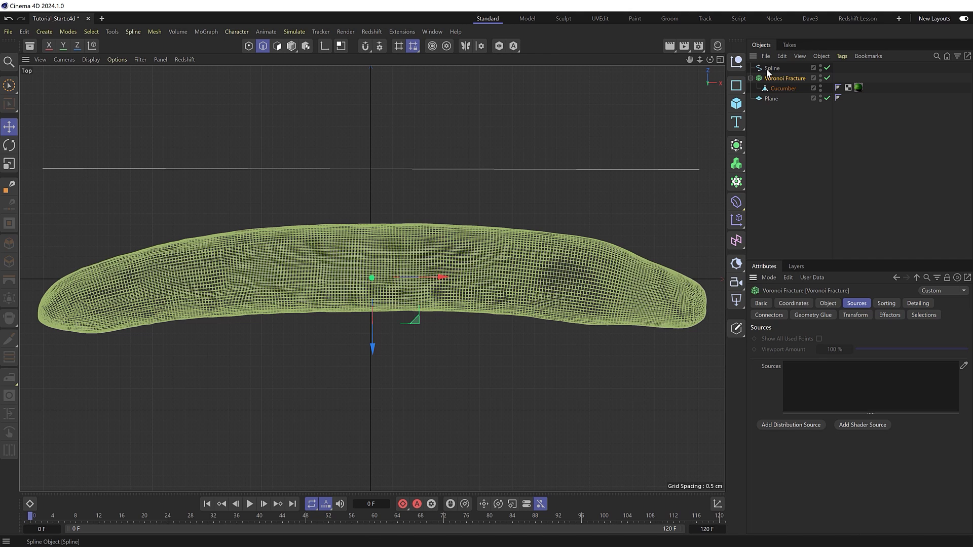
left_click_drag(767, 69, 809, 396)
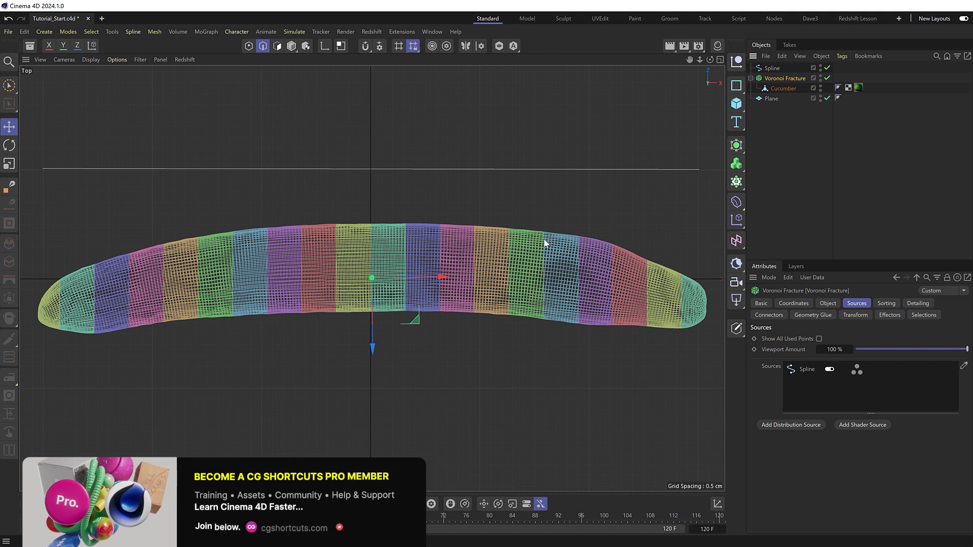
- Try 38 spline points, a lower count, then Count distribution with a different seed
left_click(805, 369)
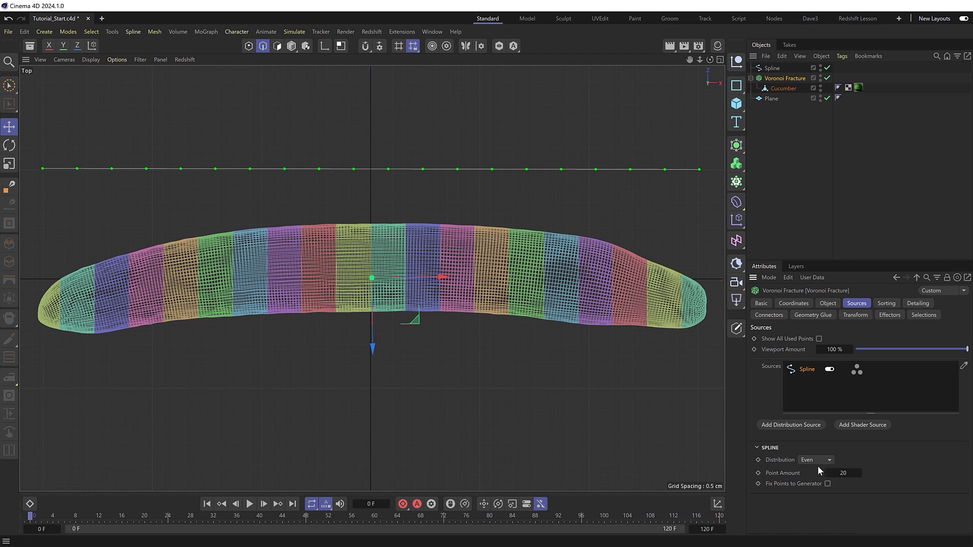
left_click(845, 473)
type("38")
key("Return")
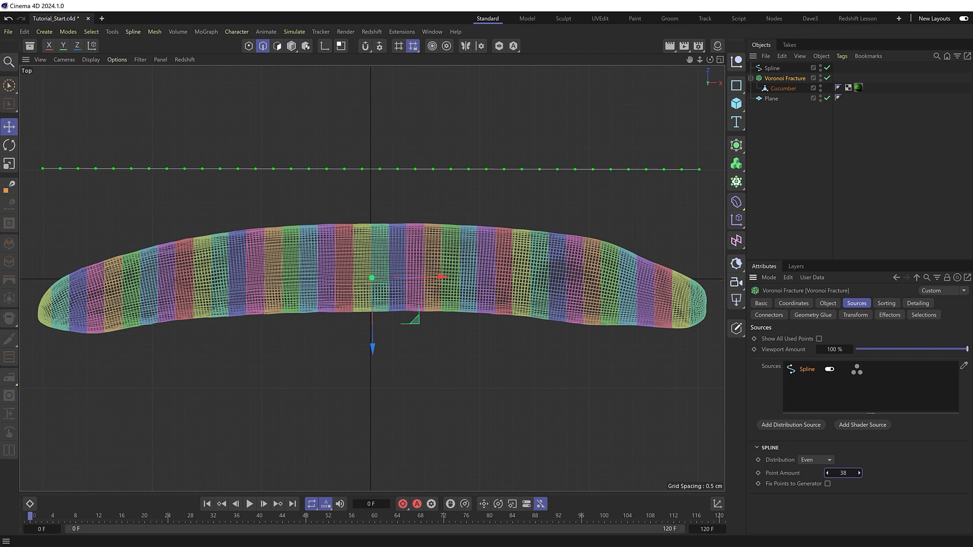
mouse_move(846, 473)
left_mouse_down()
mouse_move(830, 473)
mouse_move(842, 473)
left_mouse_up()
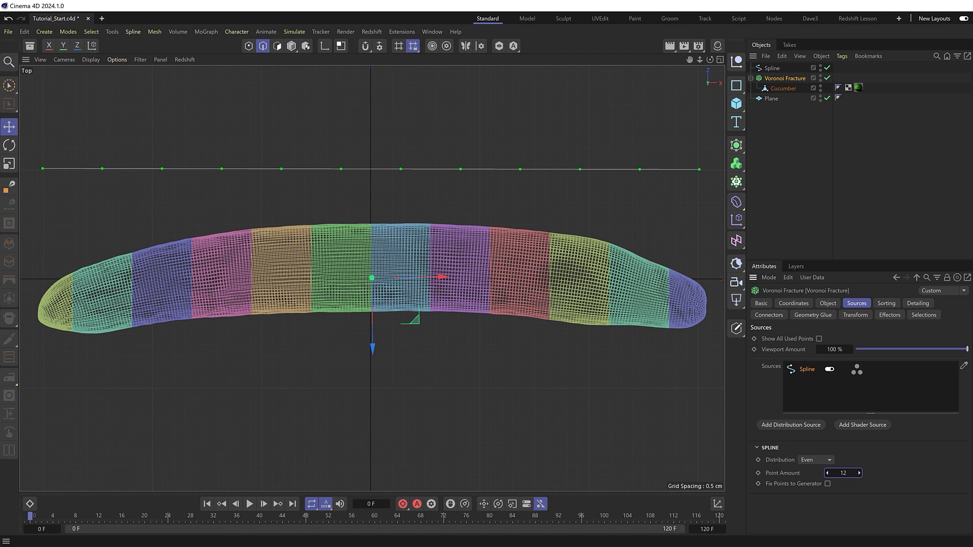
left_click(807, 460)
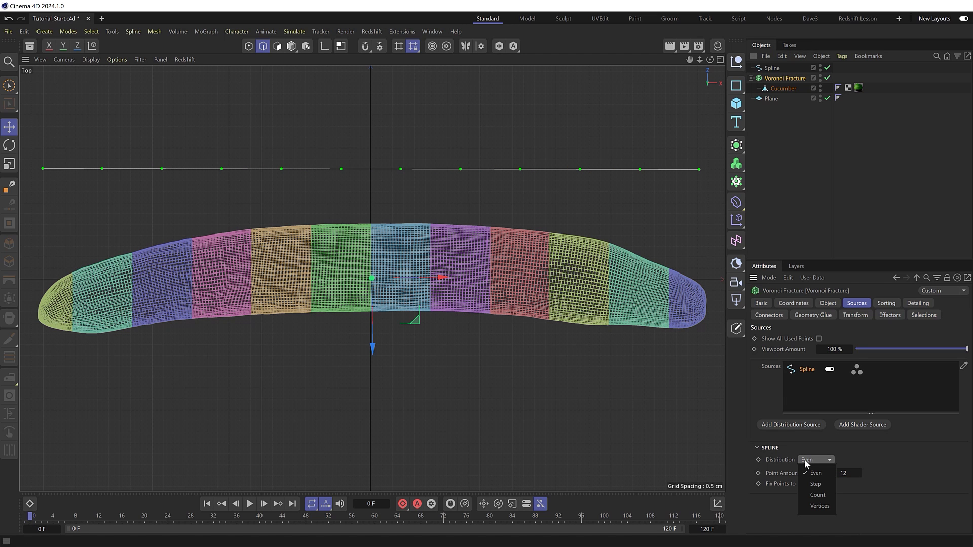
left_click(816, 495)
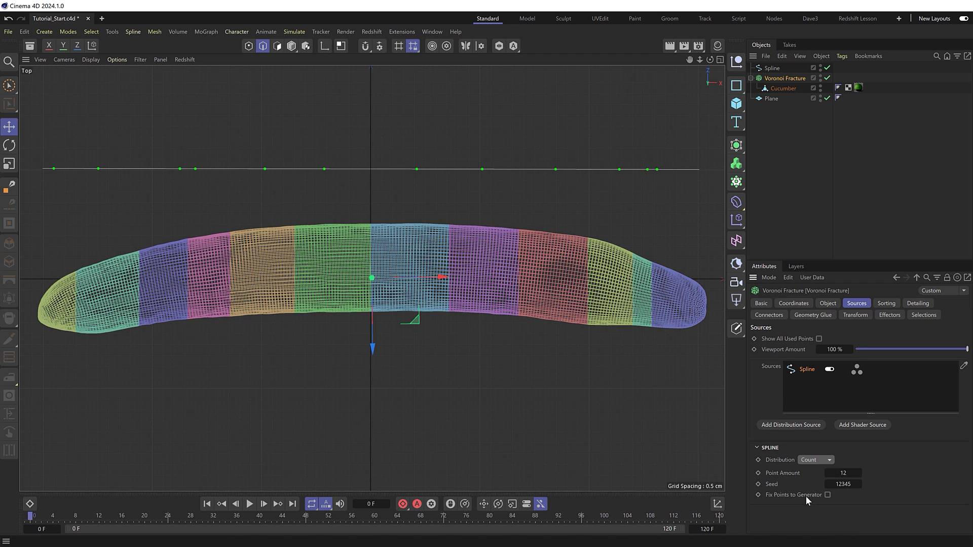
left_click_drag(844, 484, 852, 485)
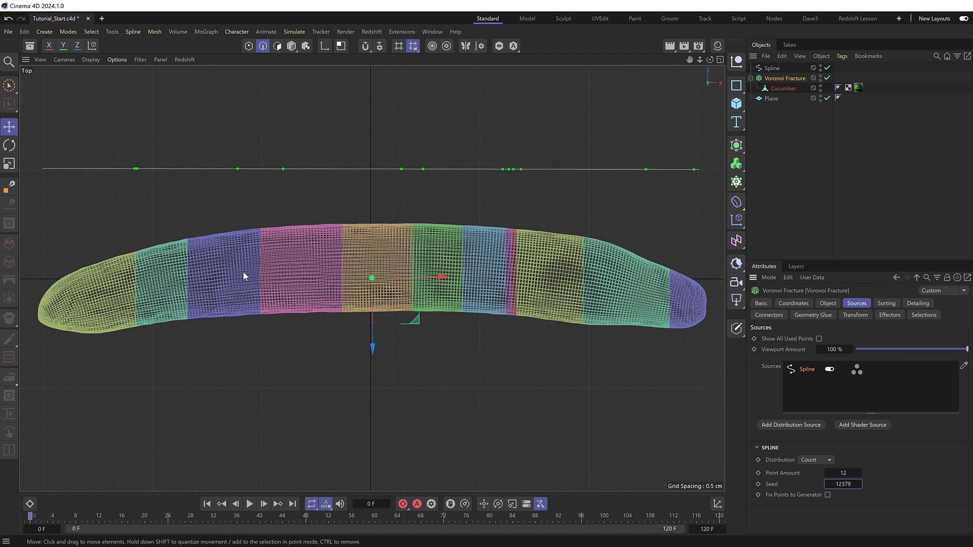
- Set the spline source to Even distribution with 20 points and maximize the Perspective view
left_click(816, 460)
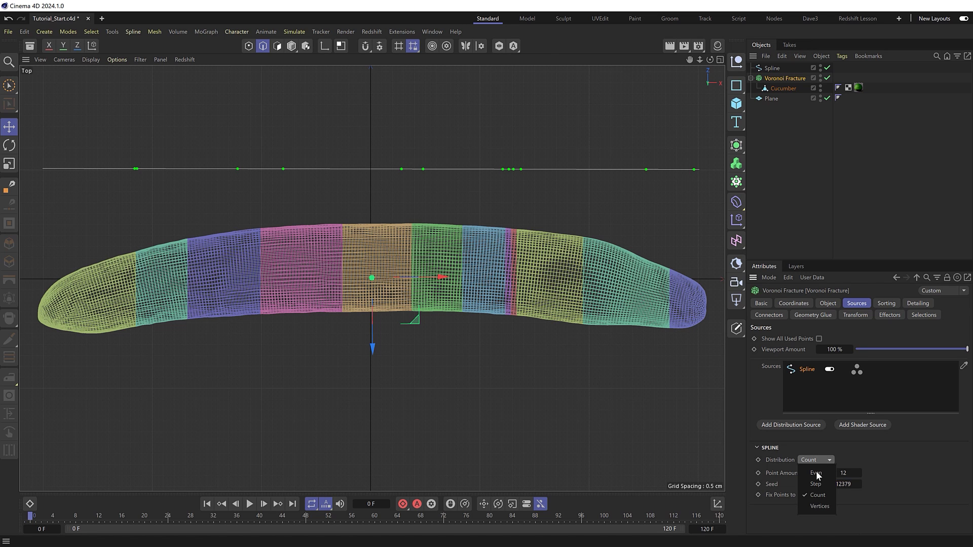
left_click(817, 474)
left_click(846, 474)
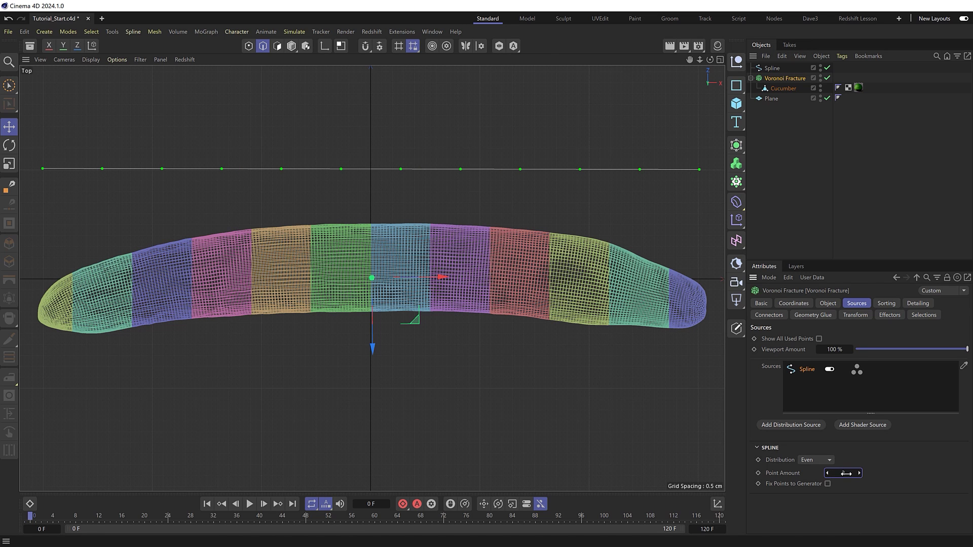
type("20")
key("Return")
middle_click(545, 309)
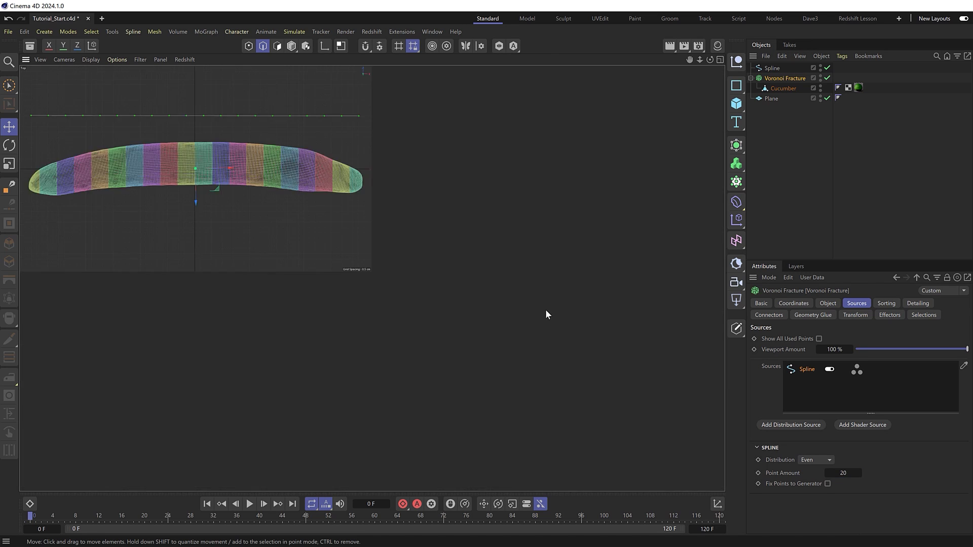
middle_click(226, 207)
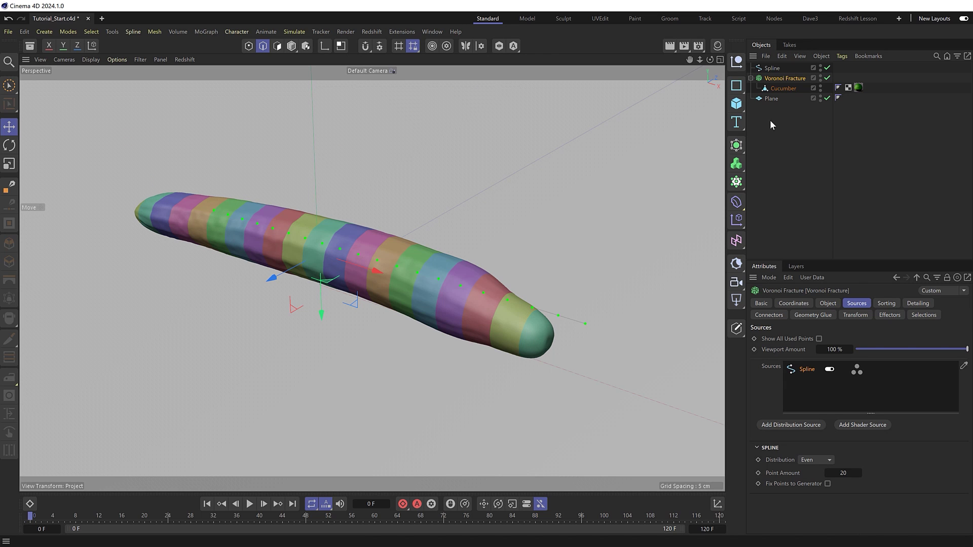
- Add a Rigid Body tag to the Voronoi Fracture through the 'rigid' Commander search
key("shift+c")
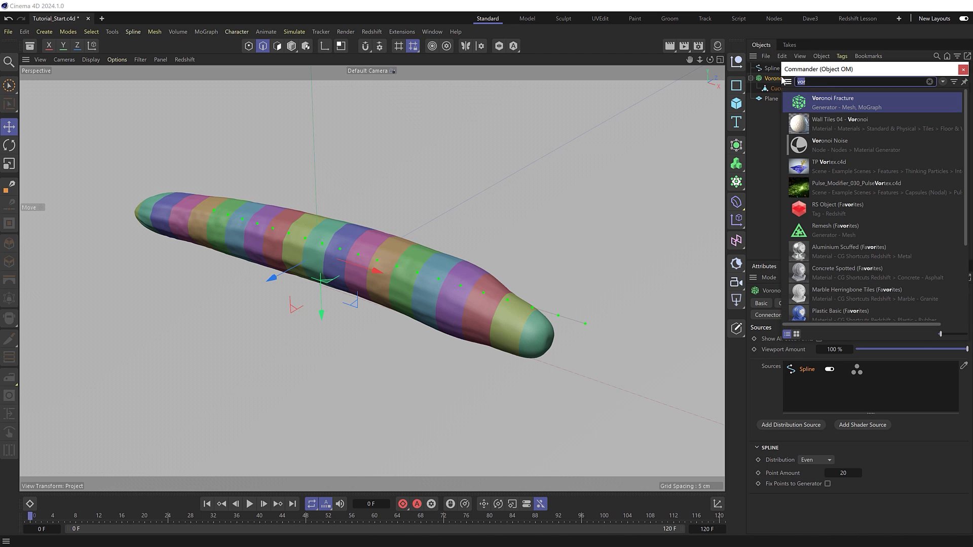
type("rigid")
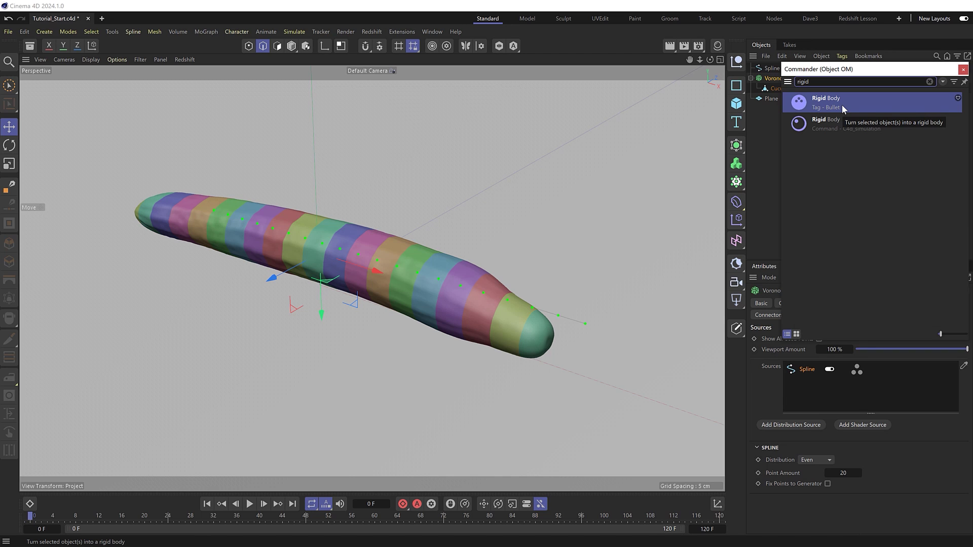
left_click(824, 128)
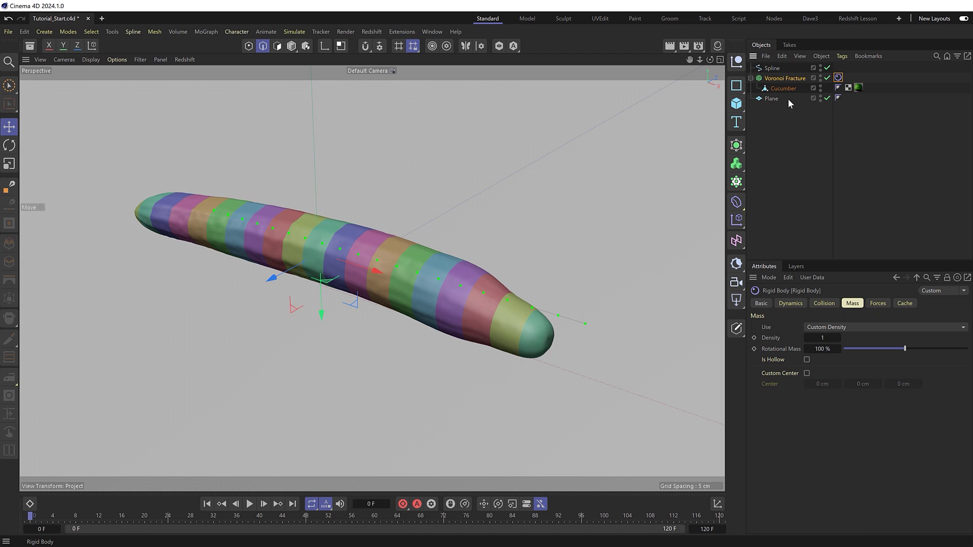
left_click(772, 99)
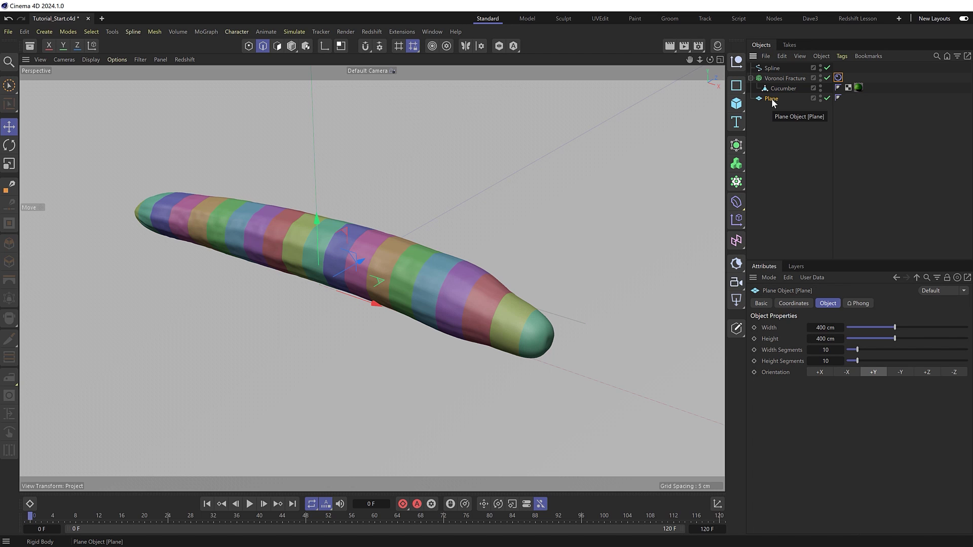
key("shift+c")
type("colli")
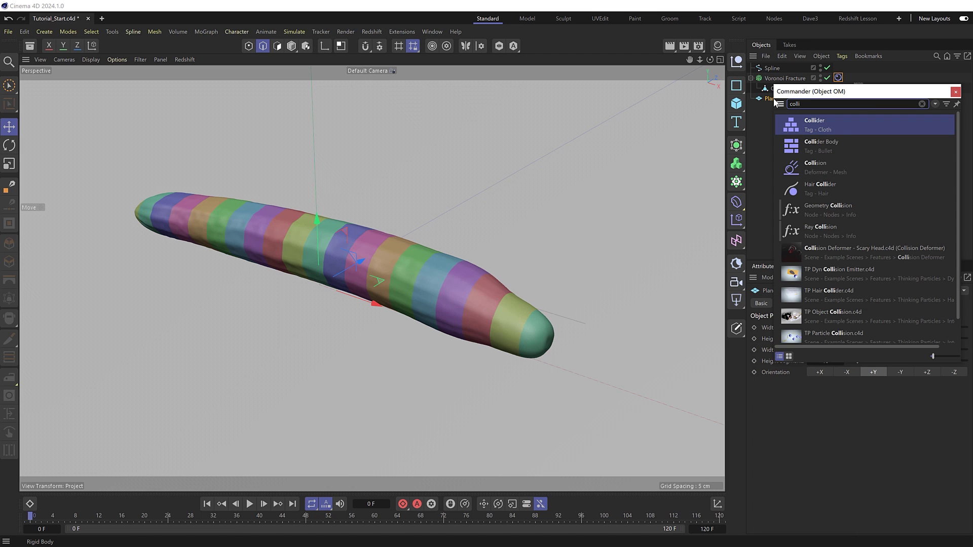
left_click(862, 123)
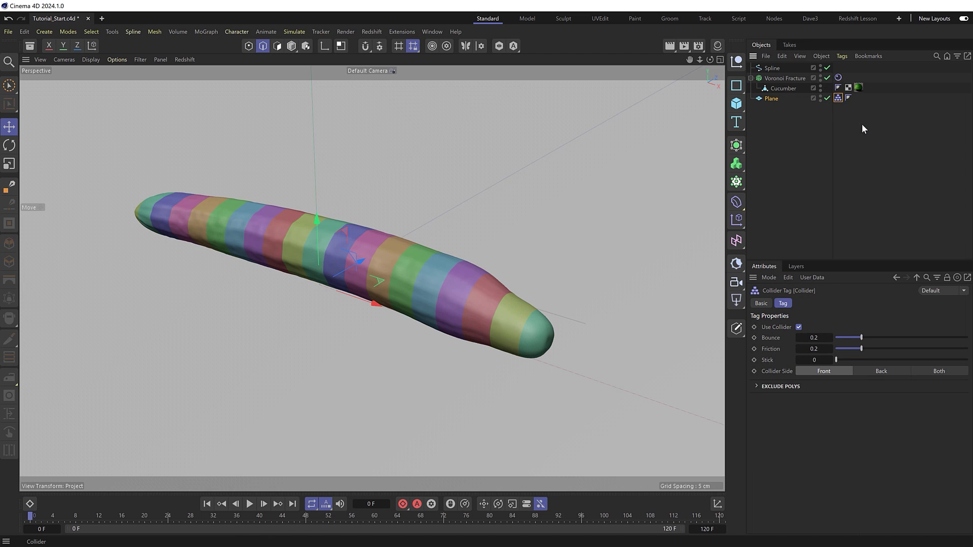
left_click(250, 505)
left_click(250, 504)
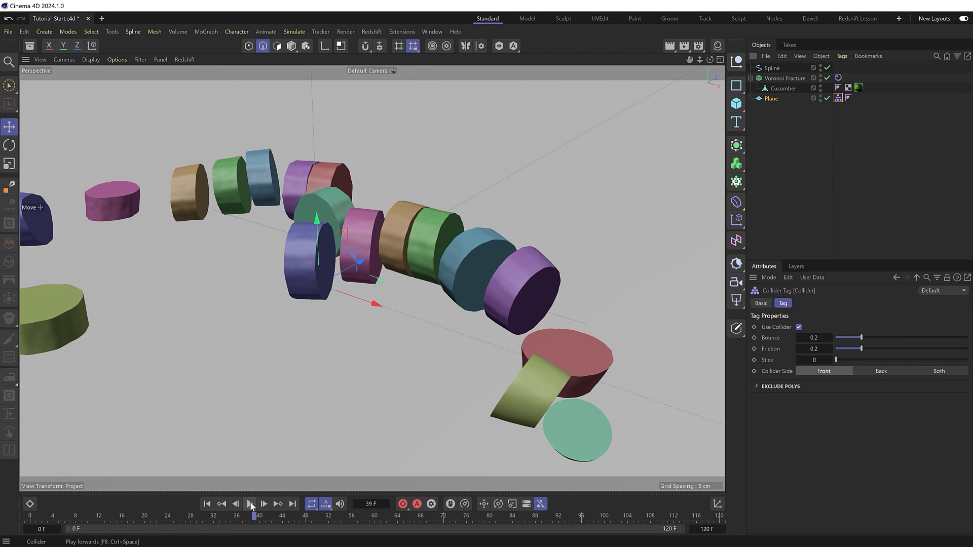
left_click(206, 505)
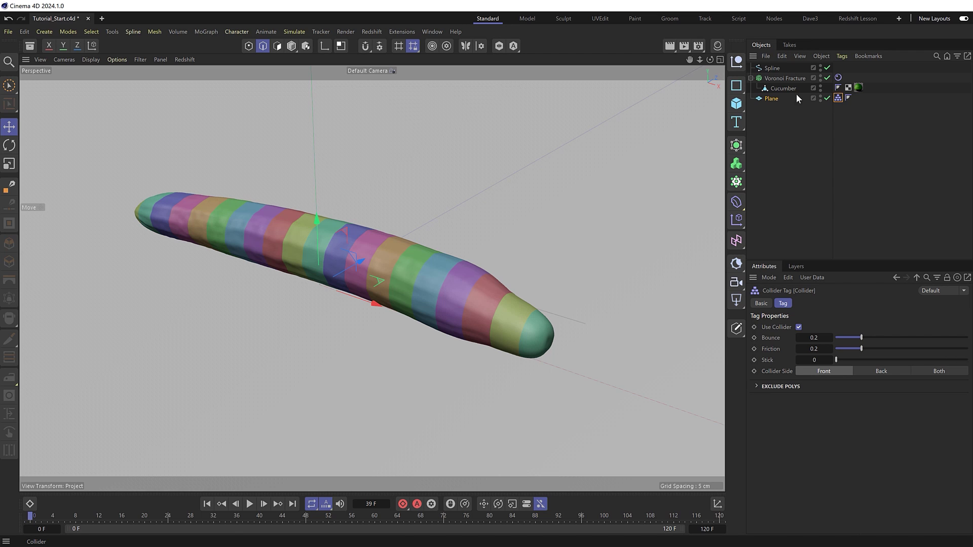
- Paint a MoGraph Selection over the fracture cells at the cucumber's right tip
left_click(793, 77)
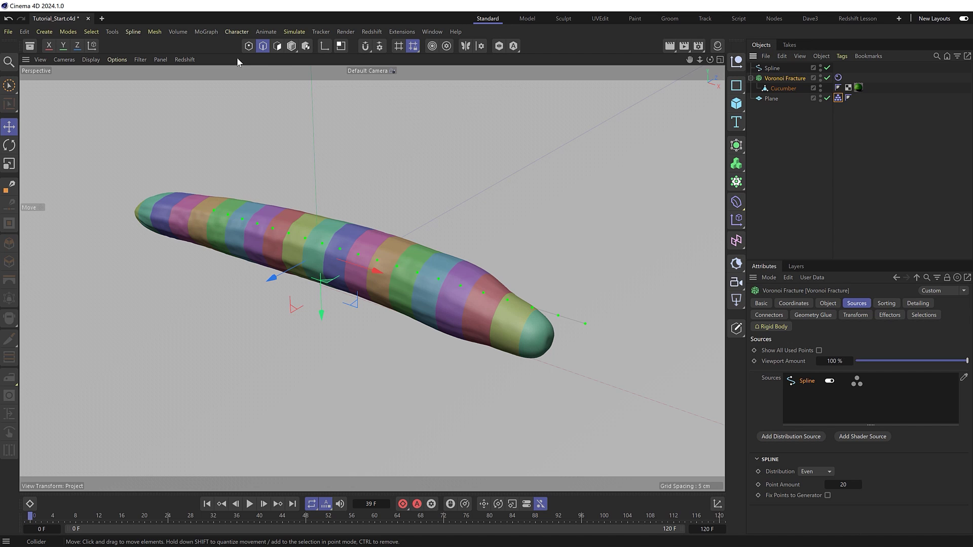
left_click(206, 32)
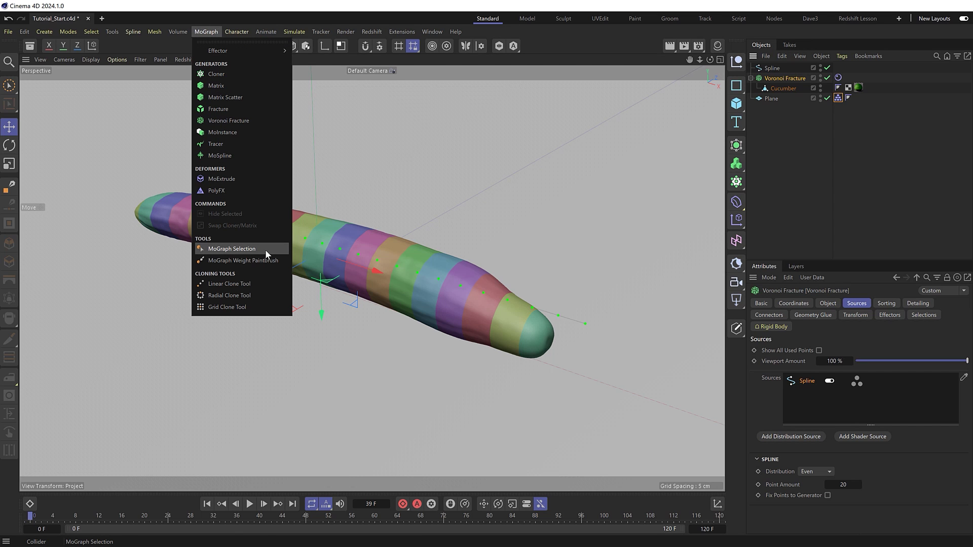
left_click(231, 249)
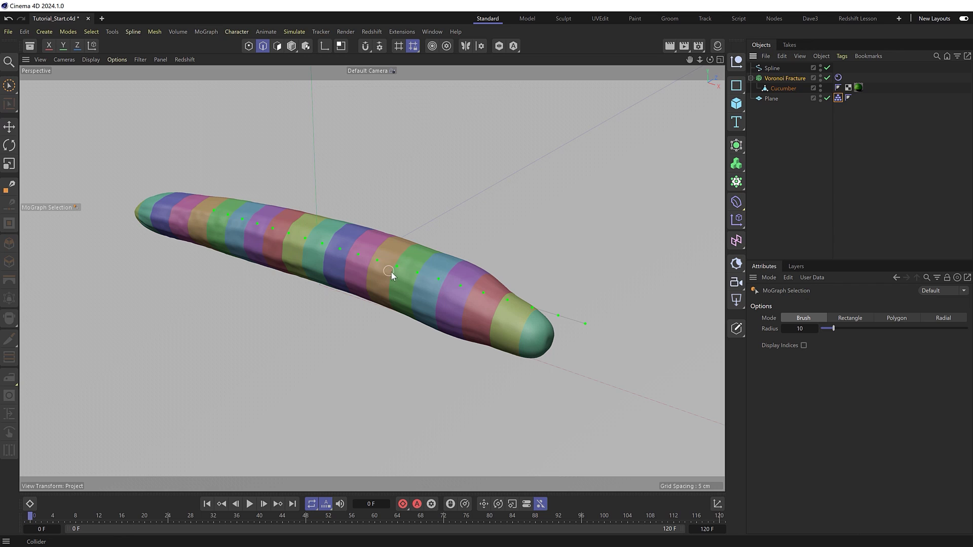
mouse_move(537, 330)
left_mouse_down()
mouse_move(391, 279)
mouse_move(547, 338)
mouse_move(334, 253)
mouse_move(396, 268)
mouse_move(545, 341)
left_mouse_up()
- Link the MoGraph Selection tag into the Rigid Body's Dynamics MoGraph Selection field
left_click(838, 78)
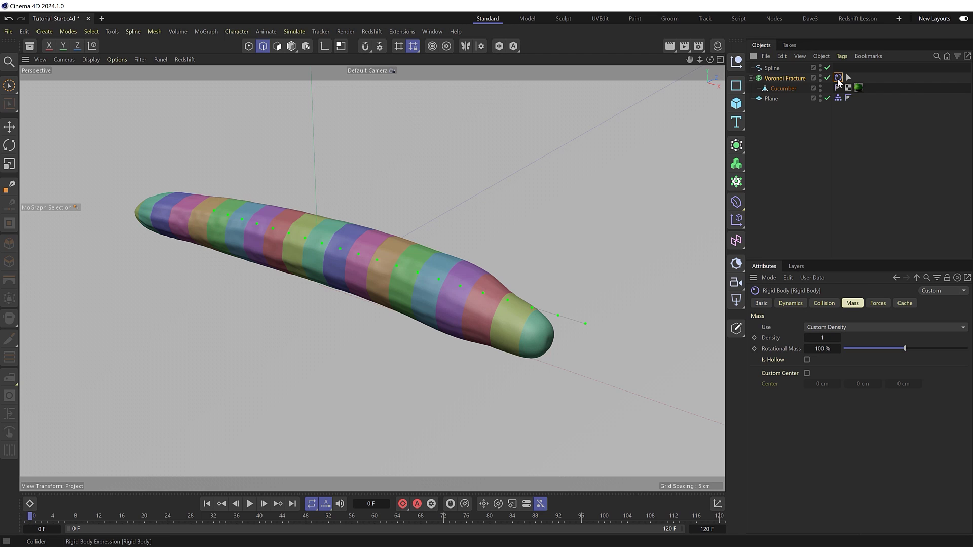
left_click(794, 304)
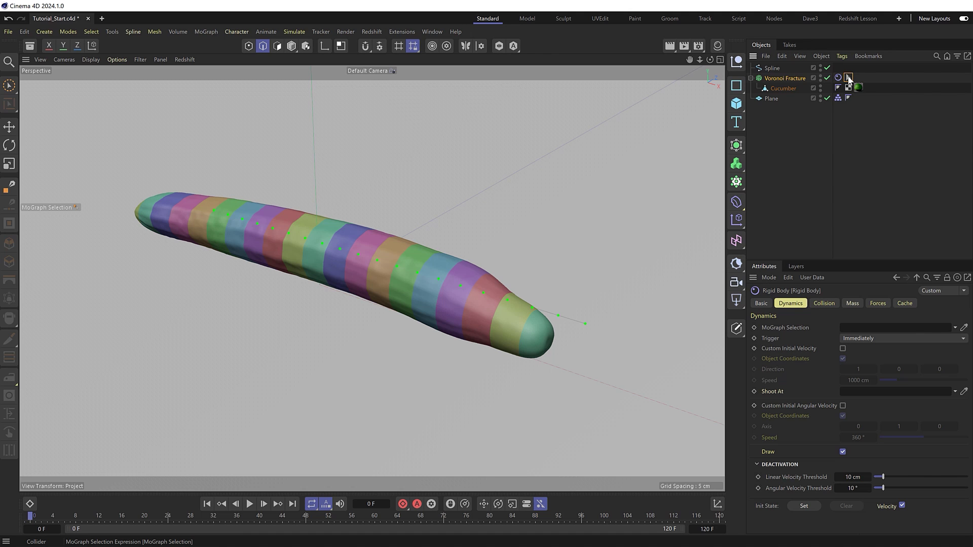
left_click_drag(859, 248, 859, 329)
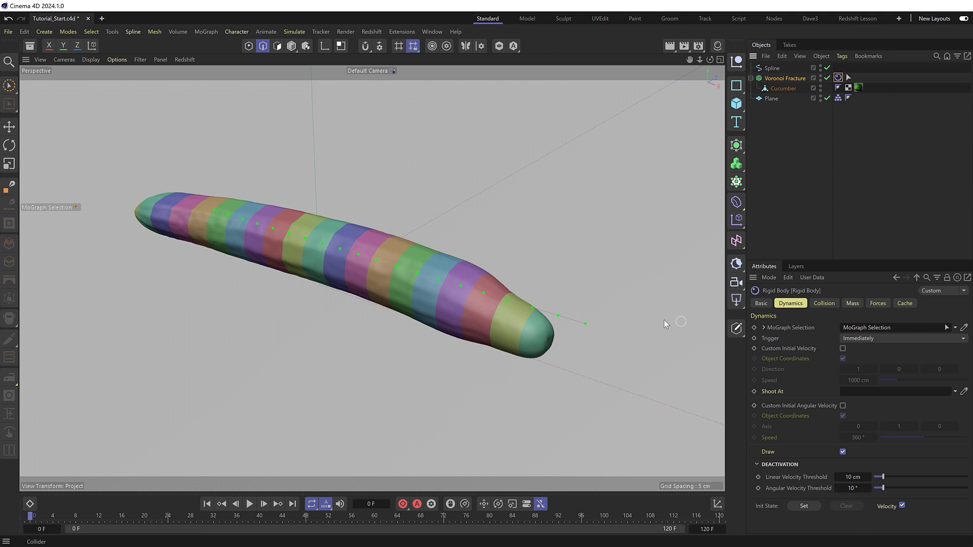
- Play the simulation to confirm only the tip slices fall, then rewind
left_click(249, 505)
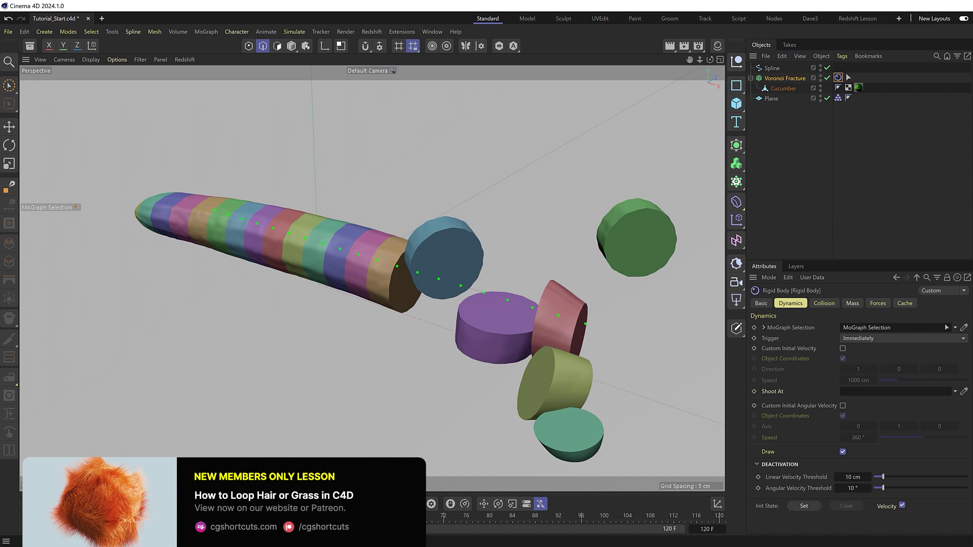
key("shift+f")
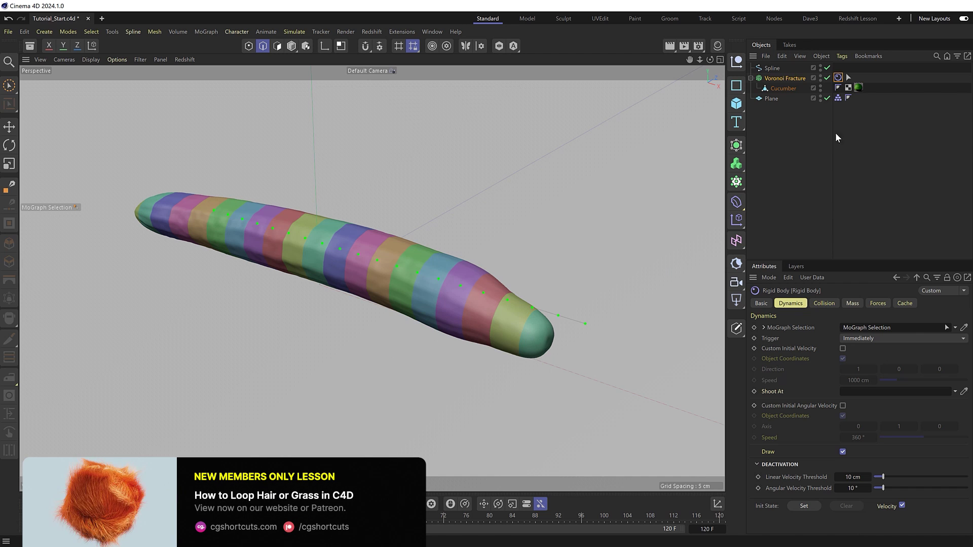
left_click(848, 78)
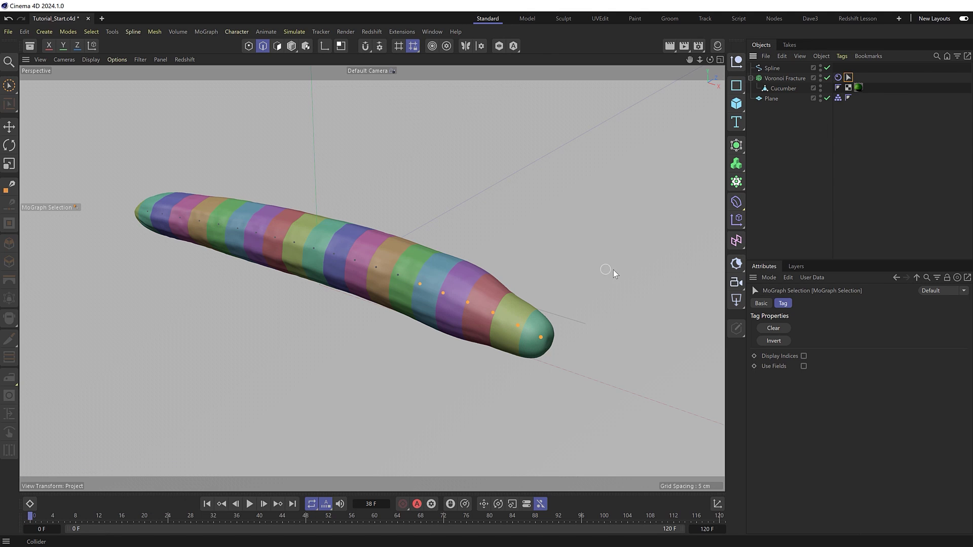
- Clear the painted selection, enable Use Fields and delete the default Freeze field
left_click(777, 328)
left_click(804, 367)
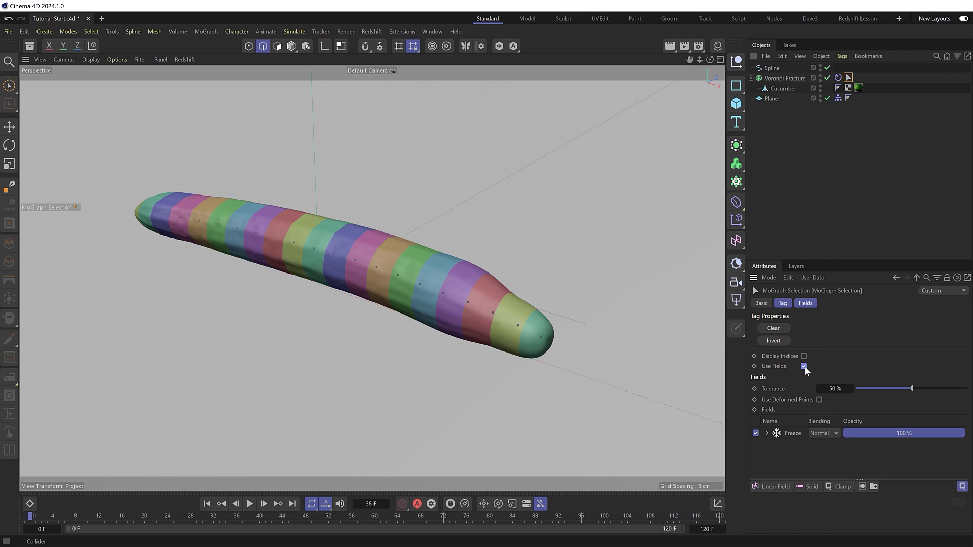
left_click(791, 434)
key("Delete")
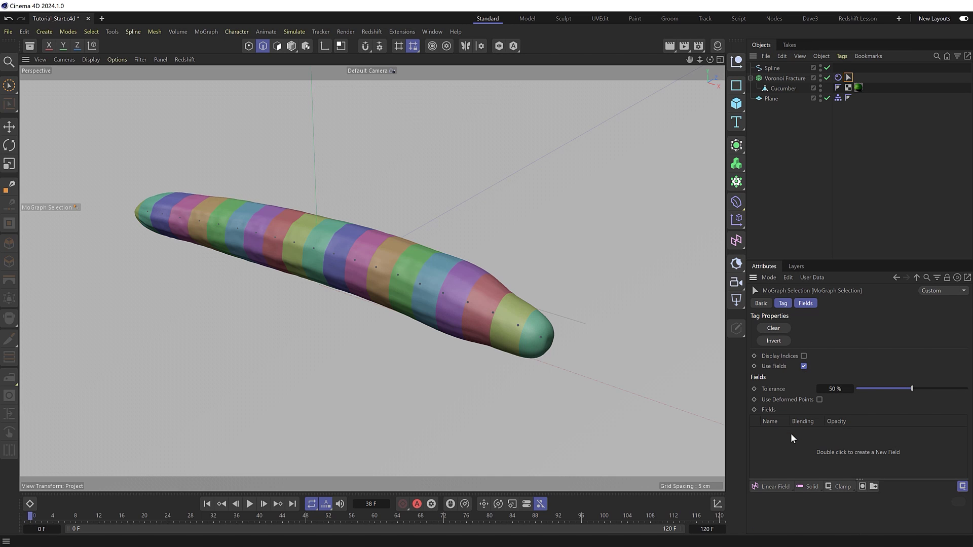
- Add a Linear Field to the selection and set its Length to 0 cm
left_click(772, 486)
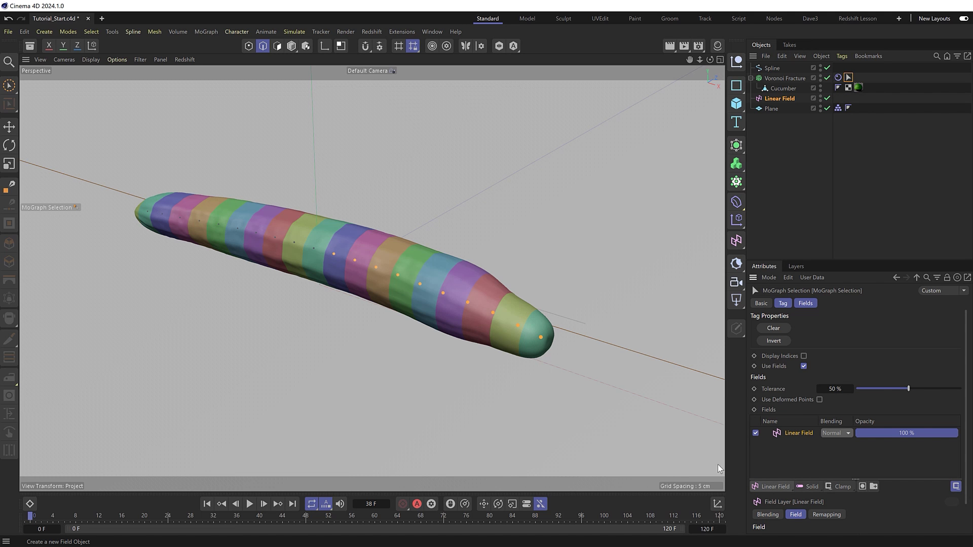
scroll(396, 268, "down", 1)
scroll(395, 267, "down", 5)
left_click_drag(395, 268, 298, 219, "alt")
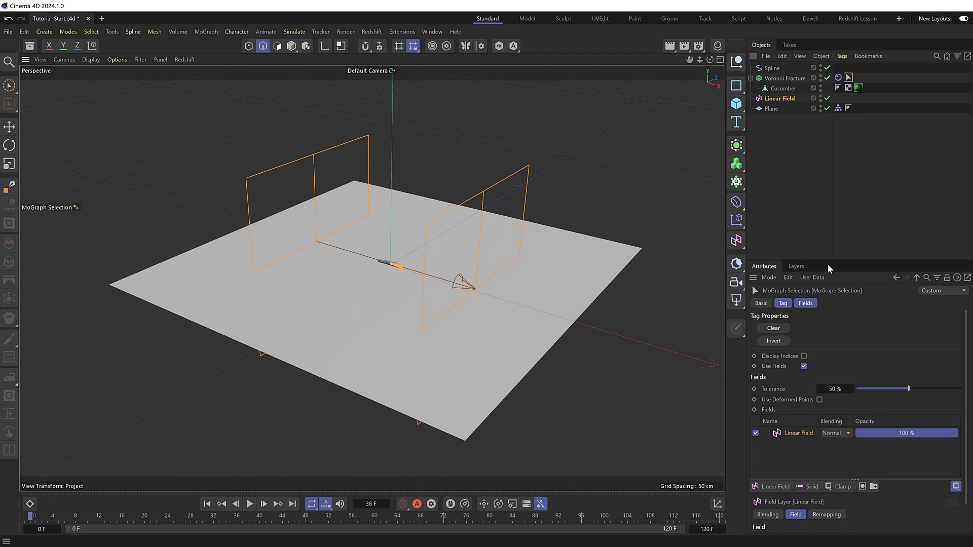
left_click_drag(833, 261, 834, 164)
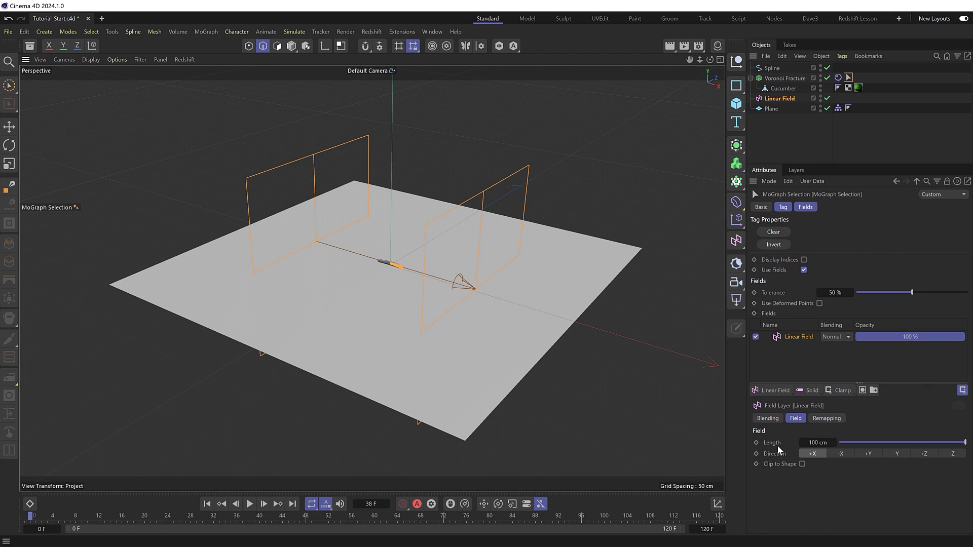
left_click_drag(864, 447, 832, 447)
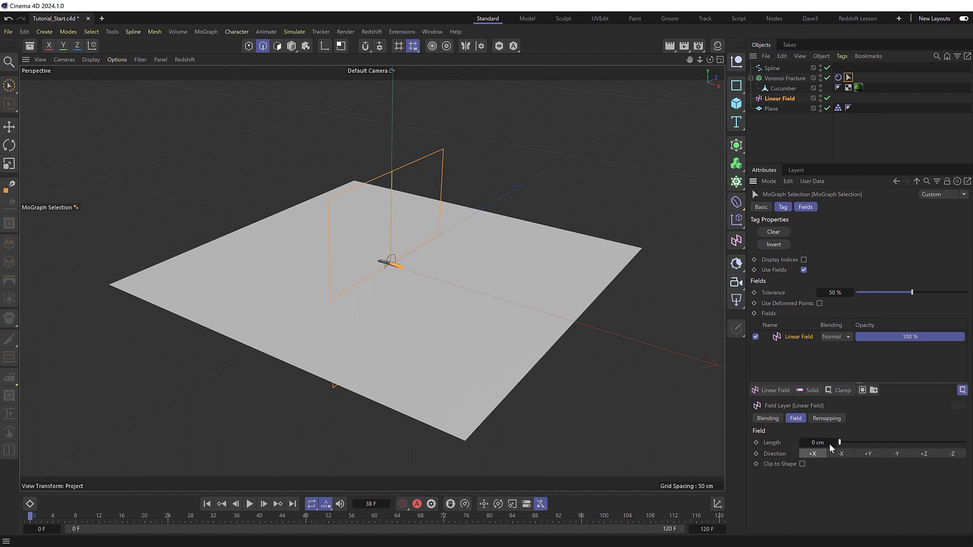
scroll(384, 263, "up", 15)
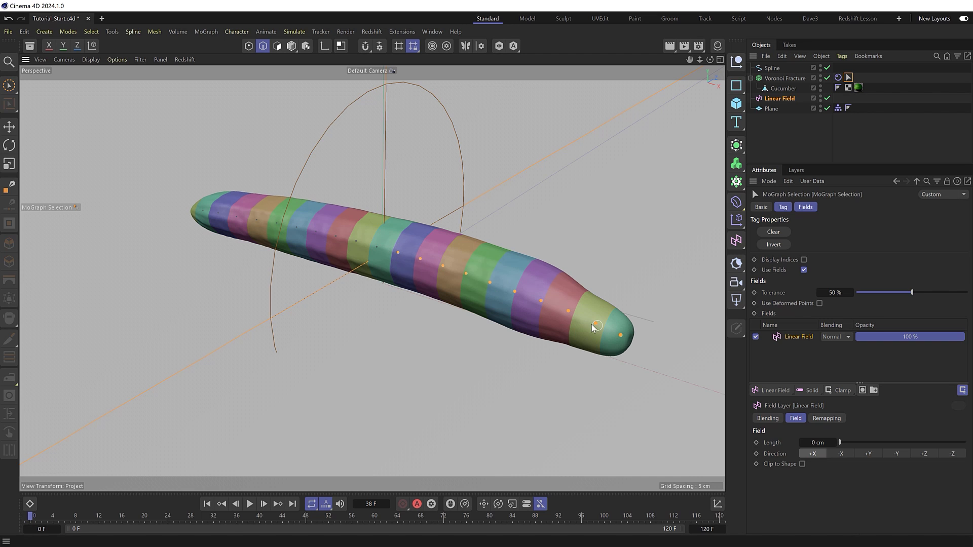
- Slide the Linear Field along the cucumber's X axis and test the cut with playback
key("e")
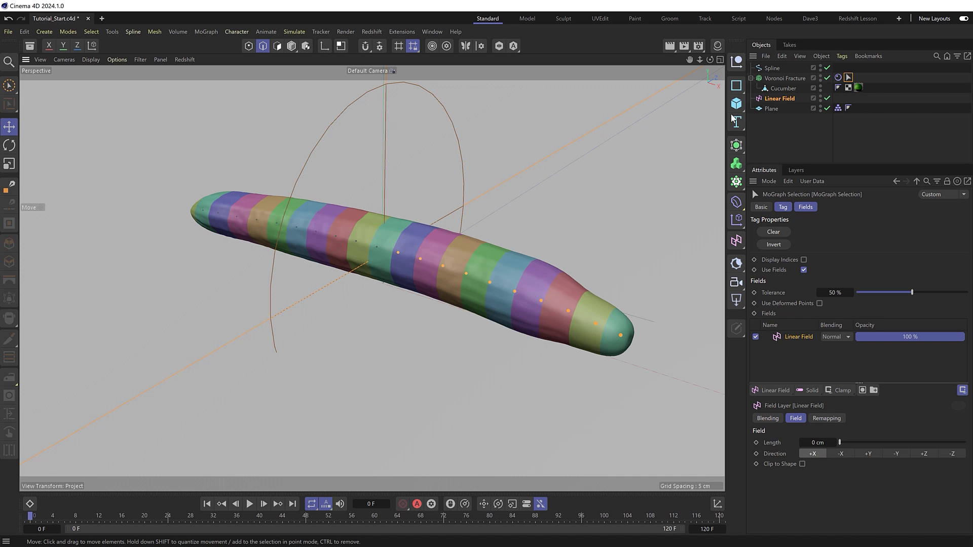
left_click(768, 101)
left_click(291, 45)
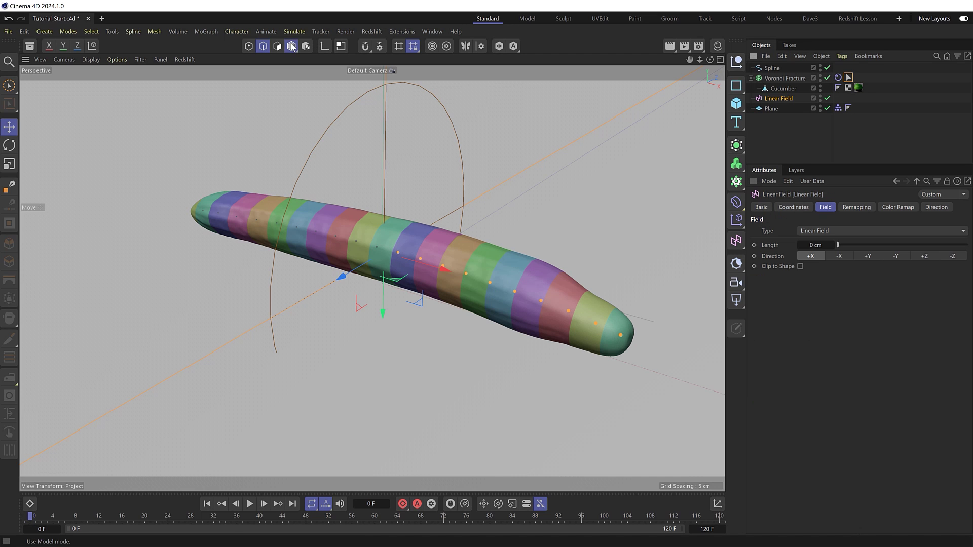
left_click_drag(435, 273, 325, 234)
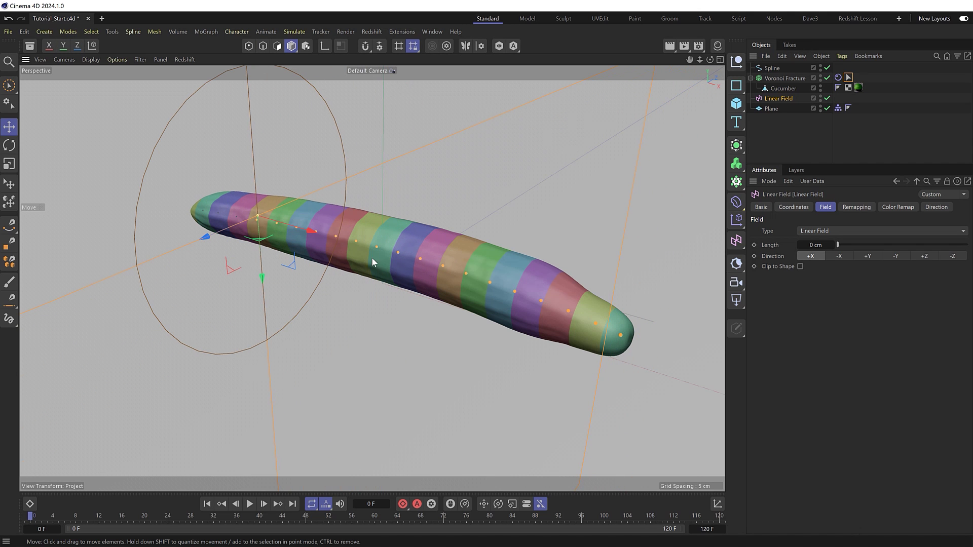
left_click_drag(310, 231, 576, 300)
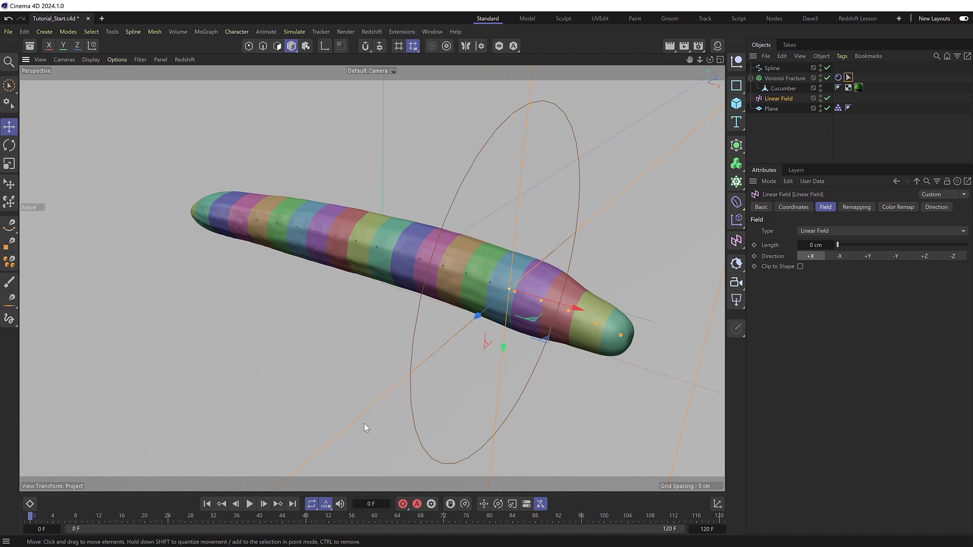
left_click(249, 504)
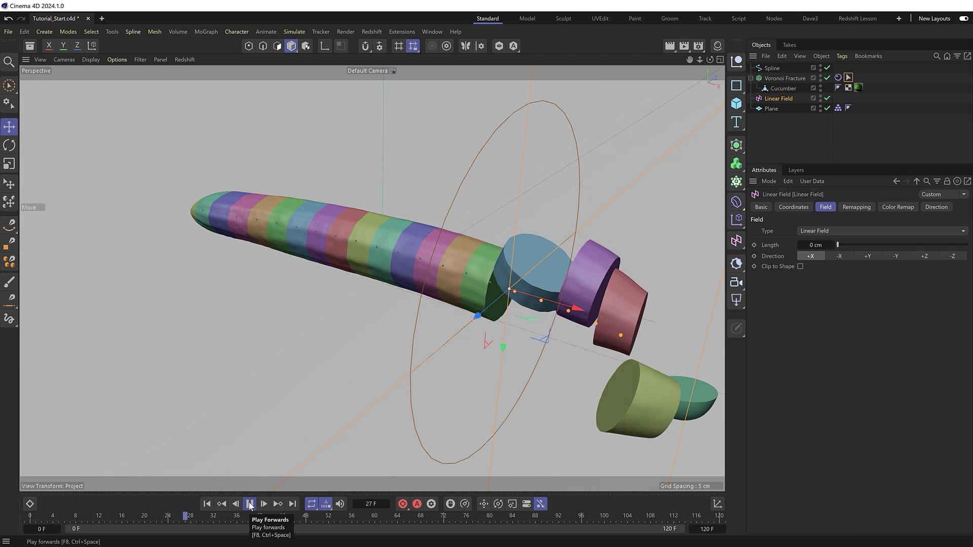
left_click(250, 505)
left_click(206, 504)
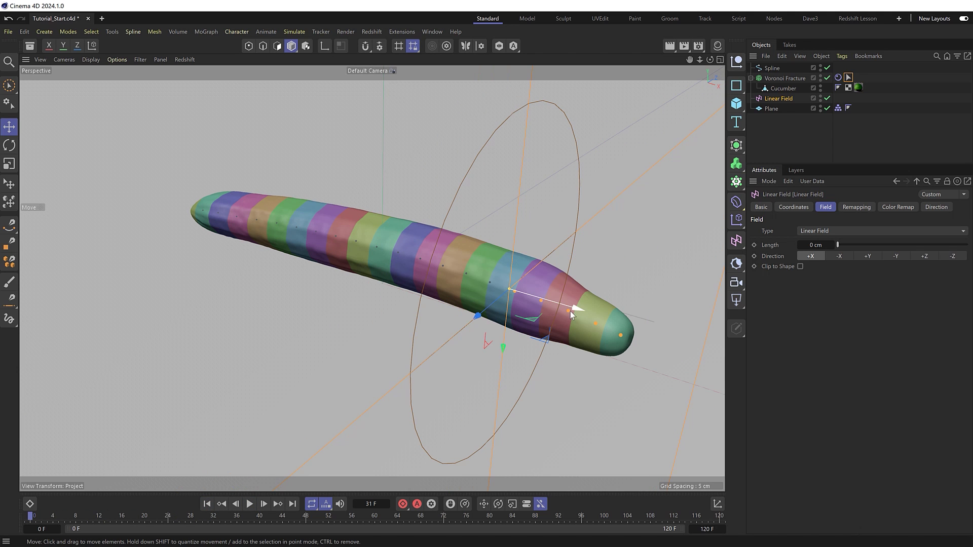
- Nudge the Linear Field, retest the simulation, then place it at the cucumber's tip
left_click_drag(571, 315, 406, 259)
left_click(249, 505)
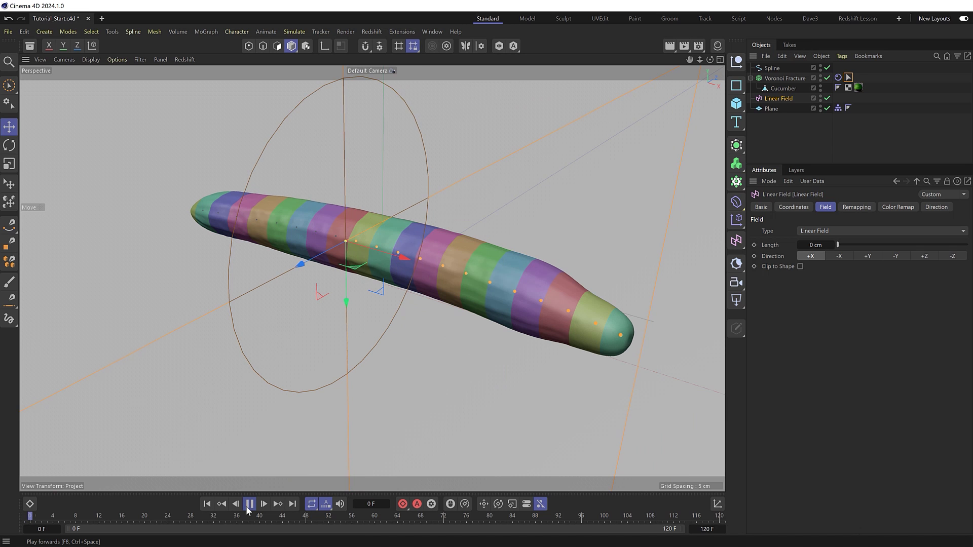
left_click(249, 504)
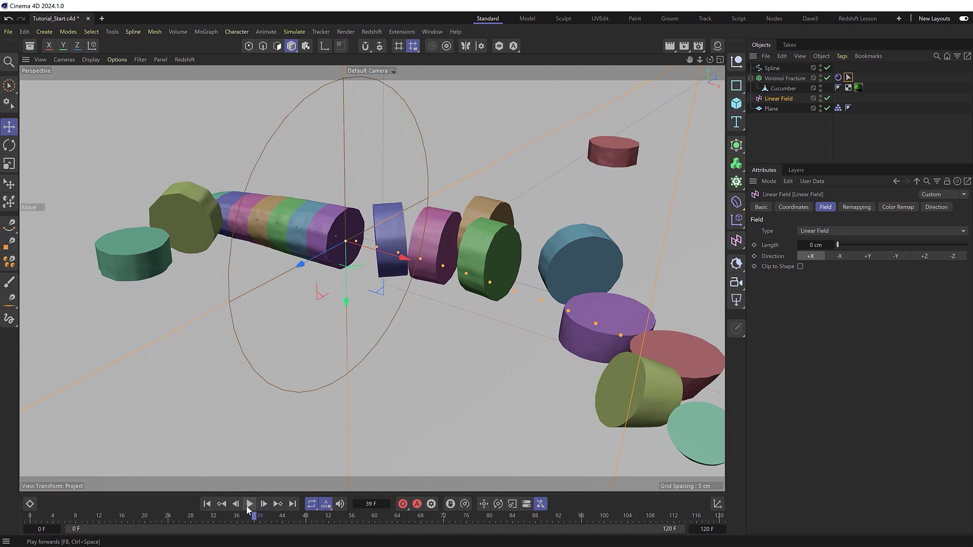
left_click(207, 504)
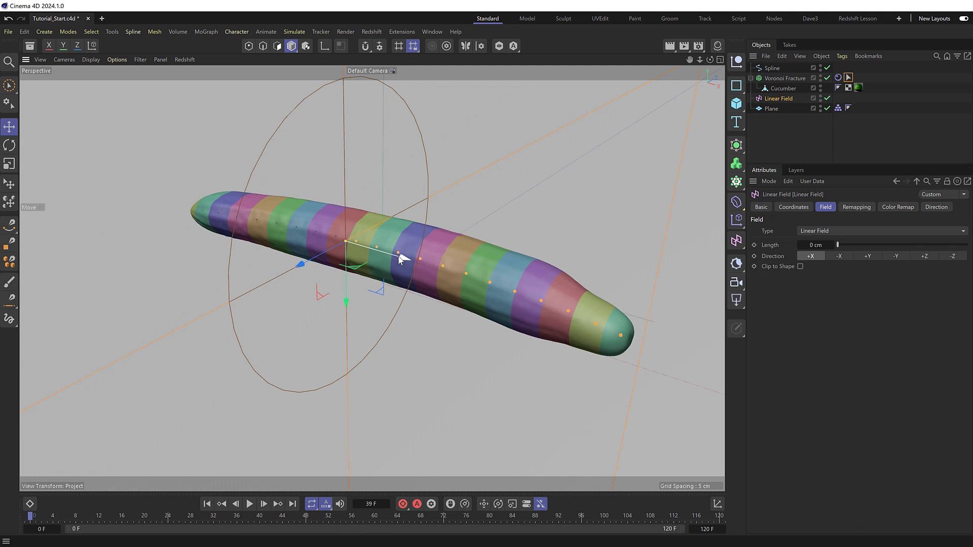
left_click_drag(401, 258, 700, 369)
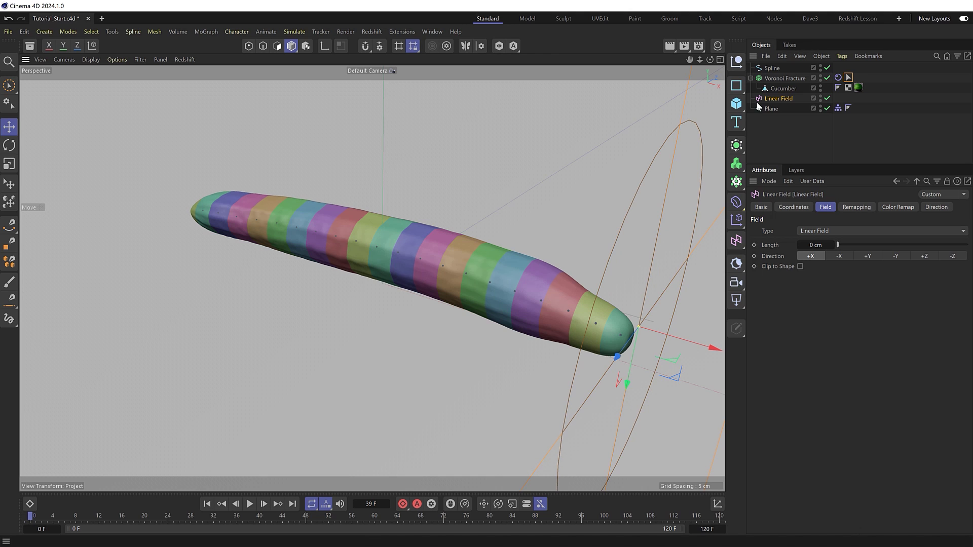
- Keyframe the Linear Field's X position at the tip, then at frame 120 move it toward the middle
left_click(801, 209)
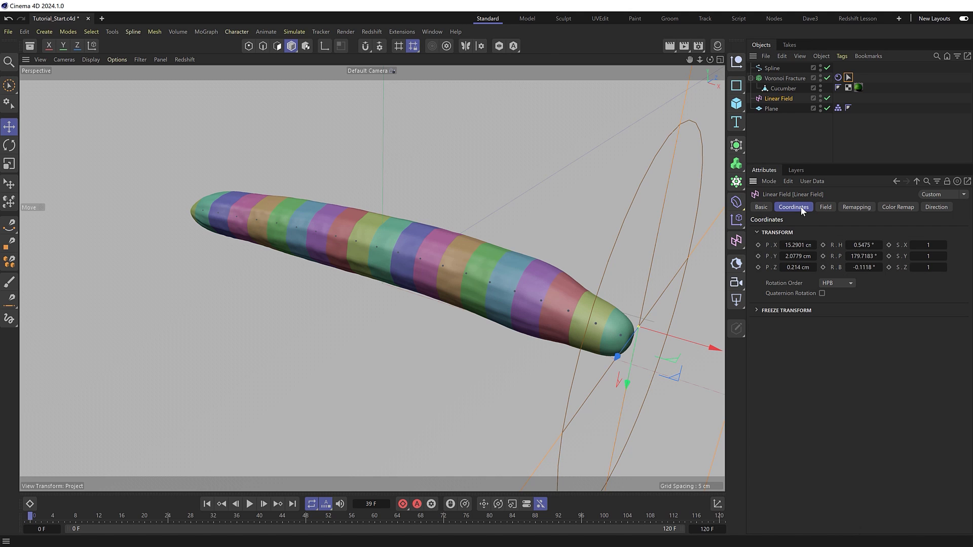
mouse_move(798, 245)
left_mouse_down()
mouse_move(821, 245)
mouse_move(801, 244)
left_mouse_up()
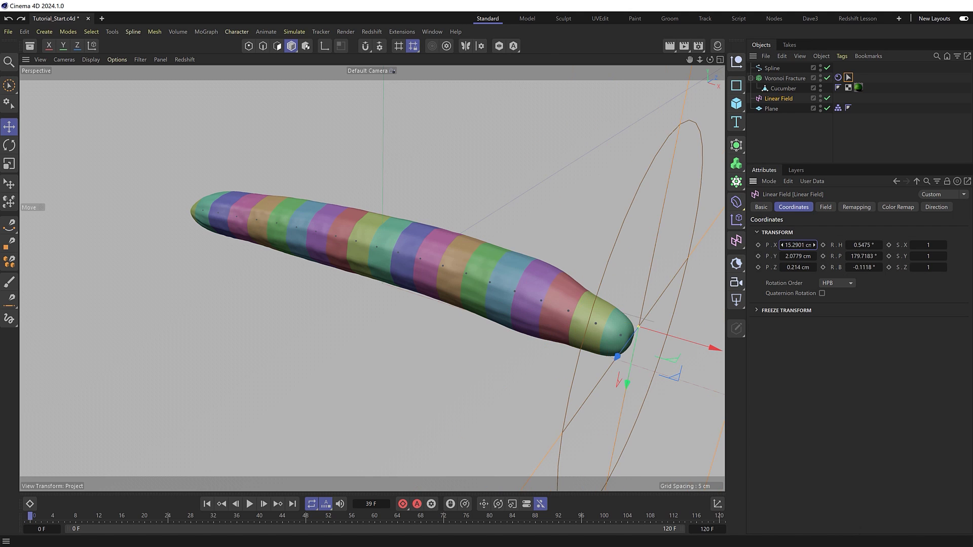
left_click(756, 245)
left_click(720, 517)
left_click_drag(711, 349, 430, 242)
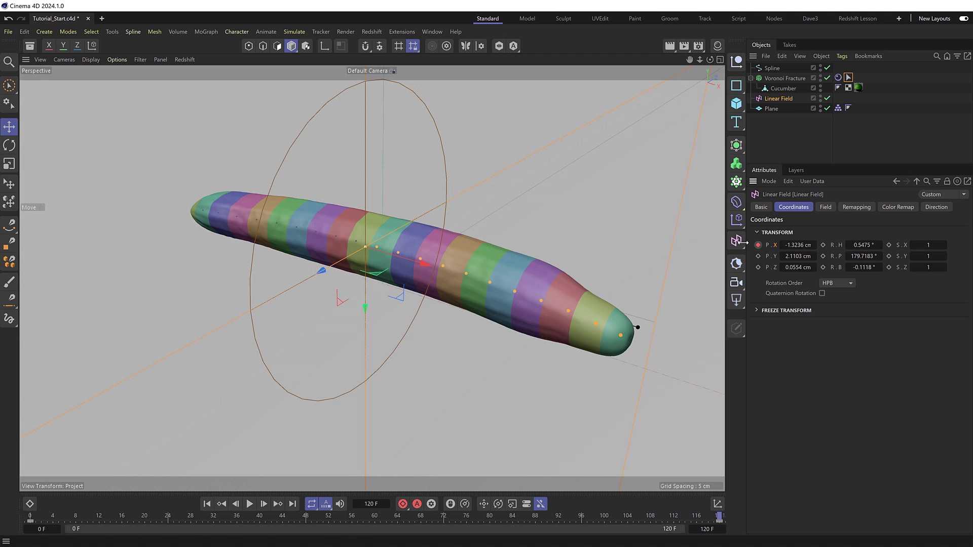
- Give the Linear Field's two X-position keys Linear interpolation in the F-Curve timeline
left_click(30, 503)
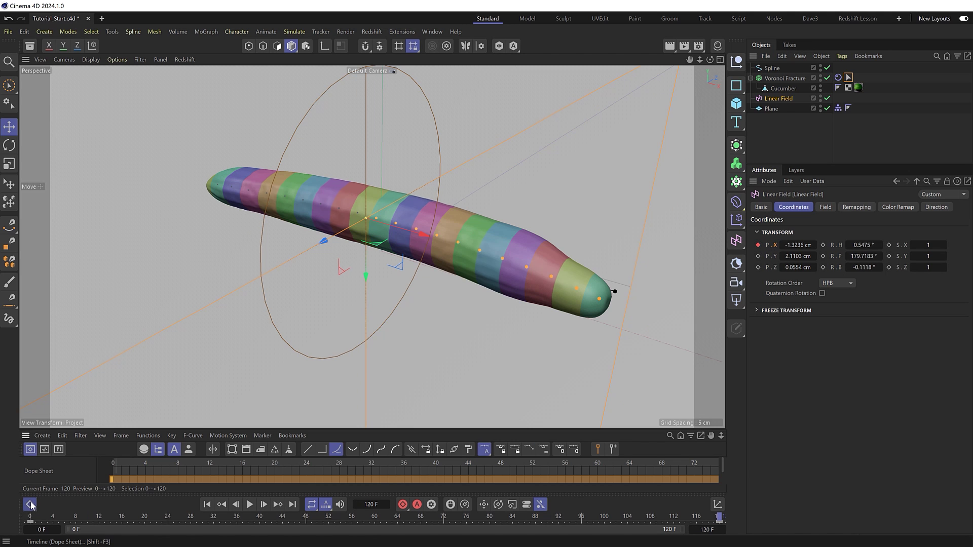
left_click_drag(73, 430, 78, 282)
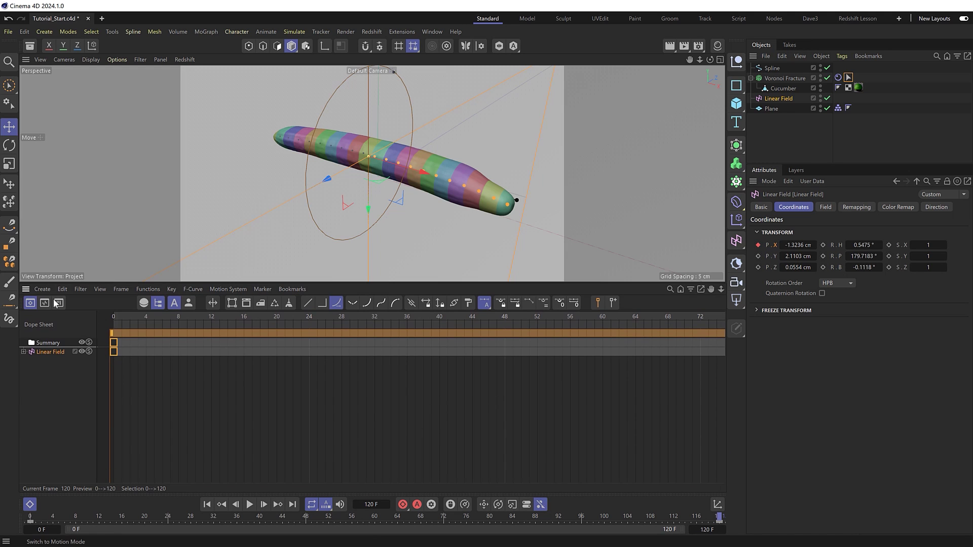
left_click(44, 302)
key("h")
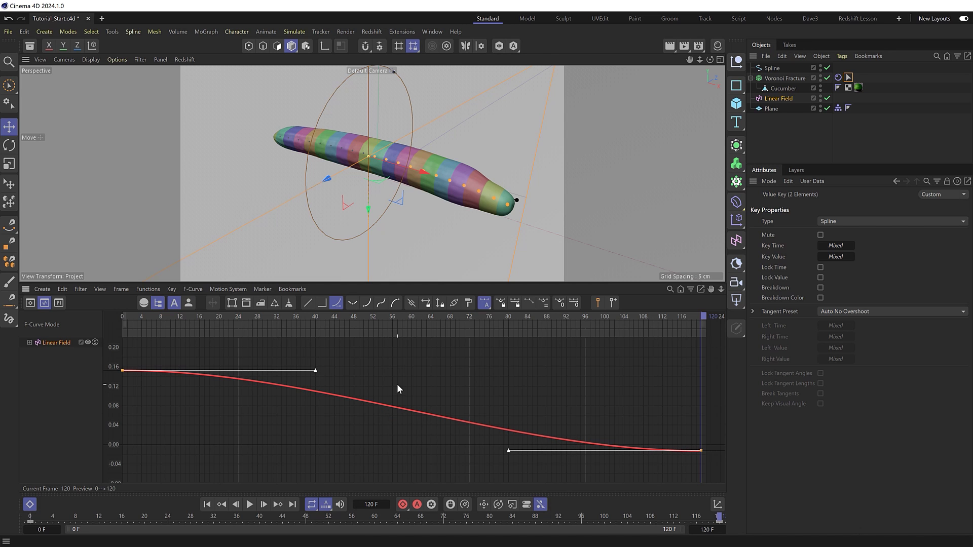
left_click(309, 303)
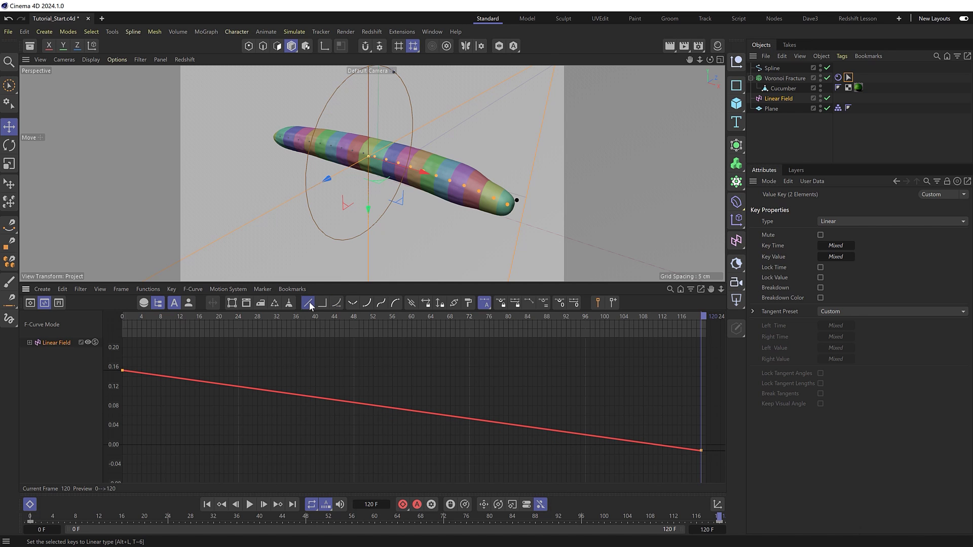
left_click_drag(31, 494, 28, 503)
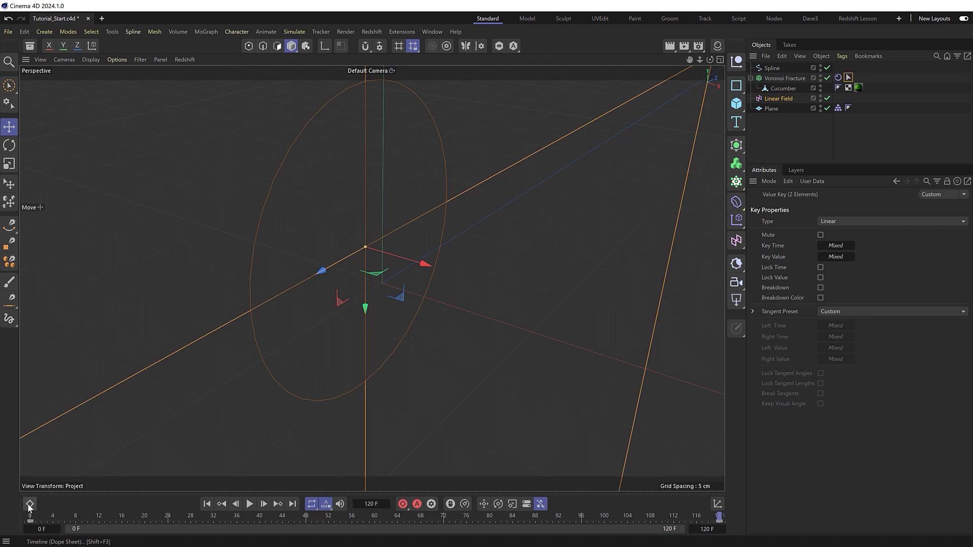
- Play the simulation while orbiting around the falling slices, stopping around frame 90
left_click(250, 504)
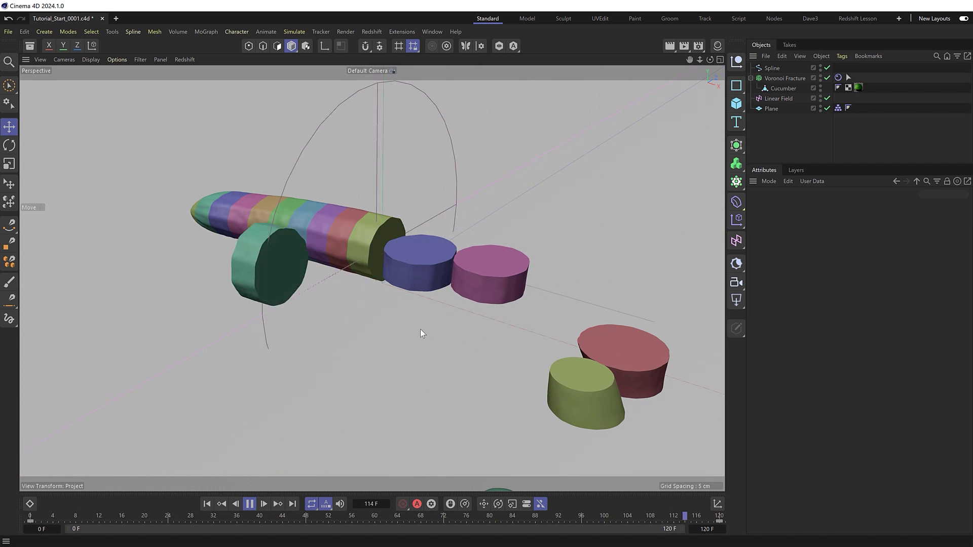
left_click_drag(421, 330, 475, 281, "alt")
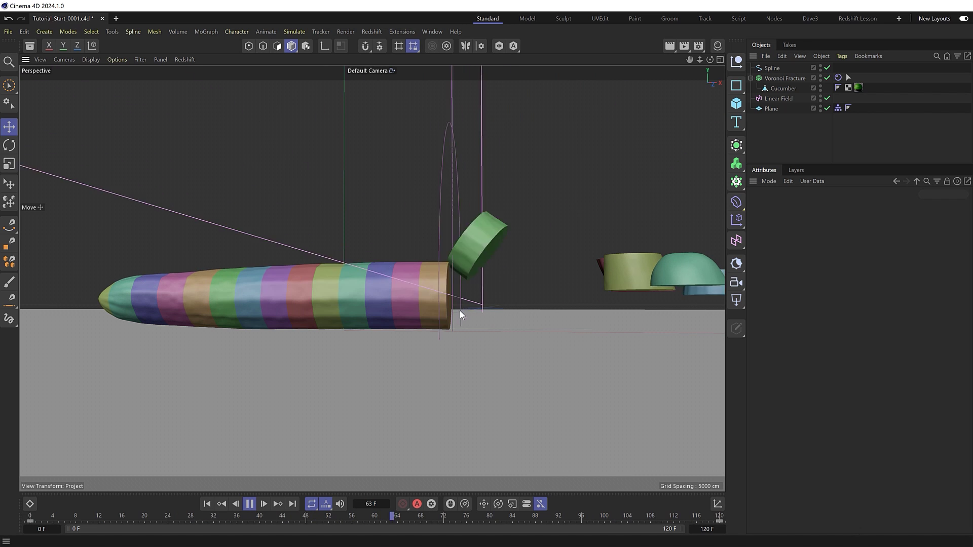
left_click(249, 504)
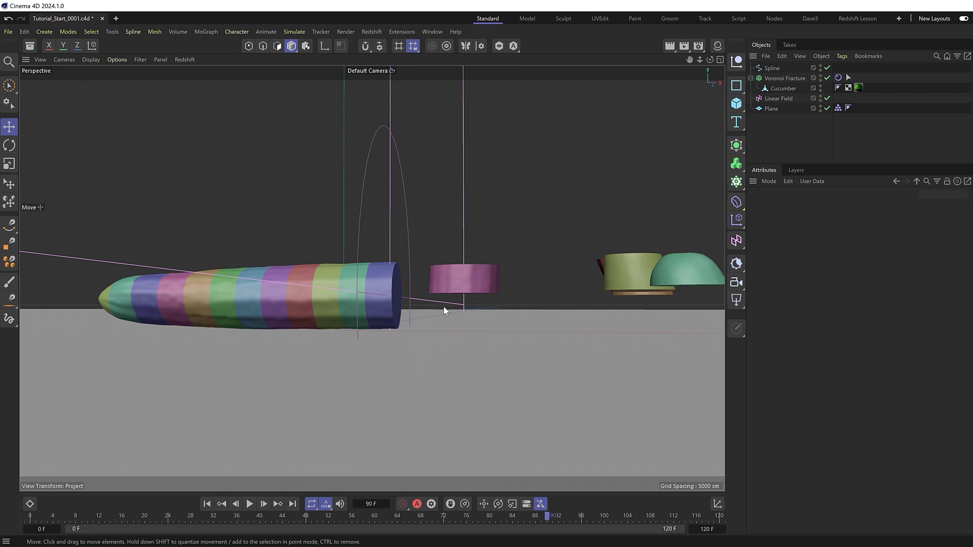
left_click_drag(445, 311, 377, 283, "alt")
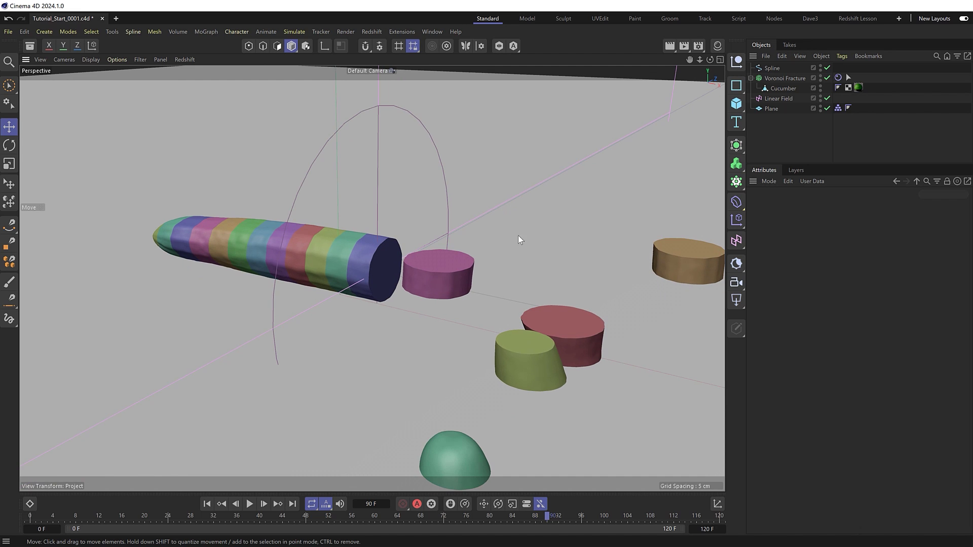
- Set the Voronoi Fracture Rigid Body's collision Thickness to 0.1 cm
left_click(838, 77)
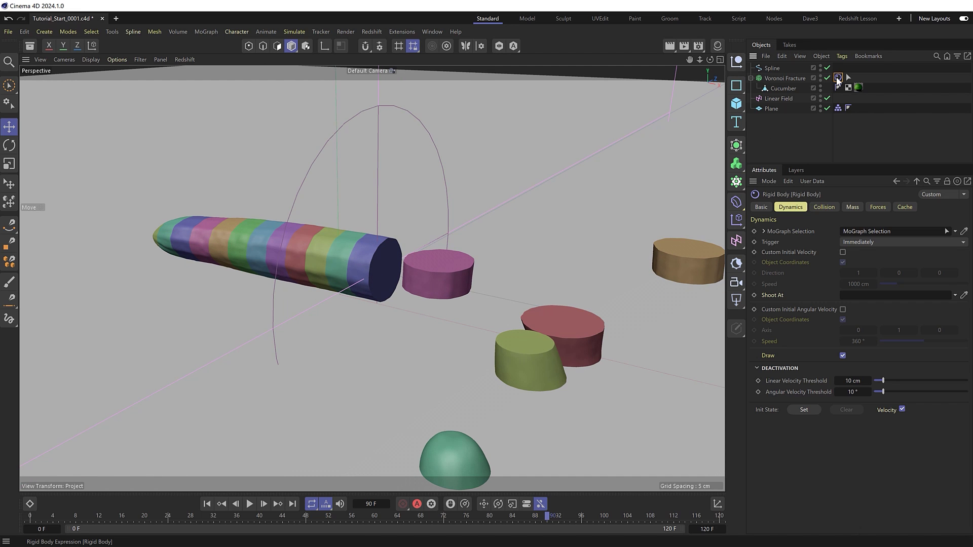
left_click(826, 206)
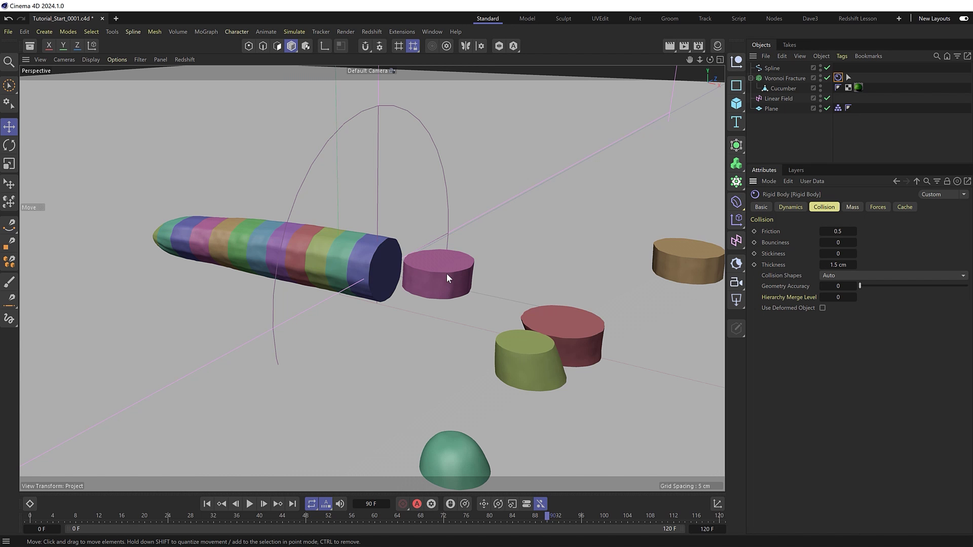
left_click_drag(437, 276, 476, 239, "alt")
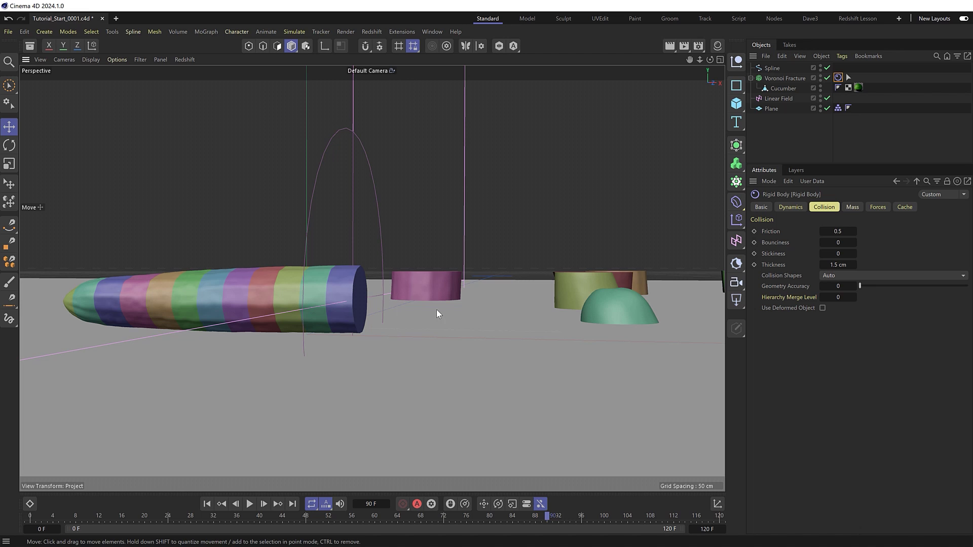
left_click(838, 266)
type(".1")
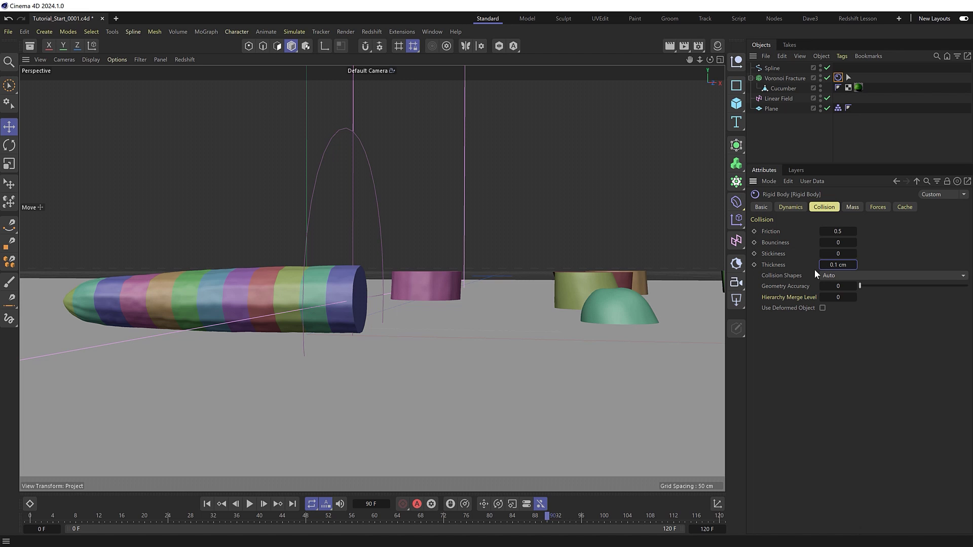
- Replay the simulation from the start twice, stopping at frame 87, then return to the start
left_click(206, 504)
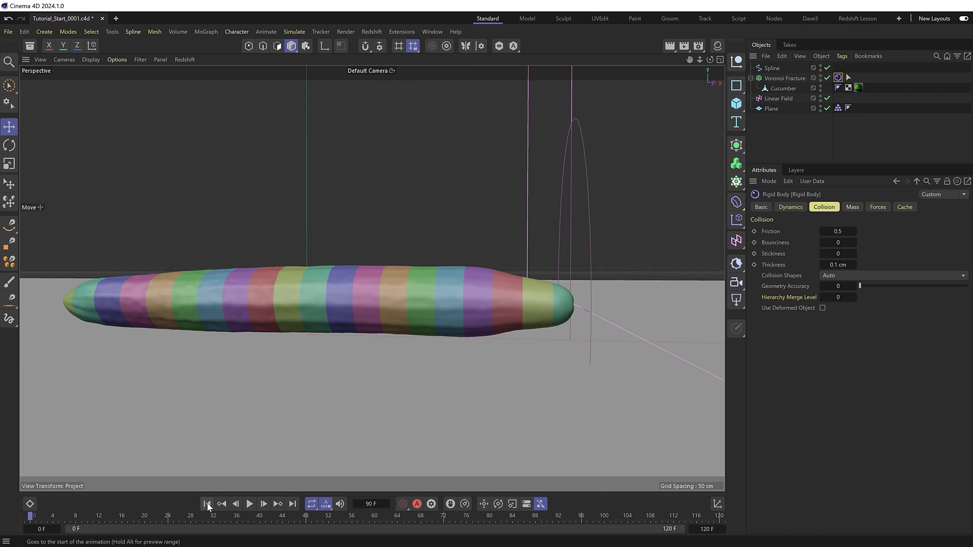
left_click(250, 504)
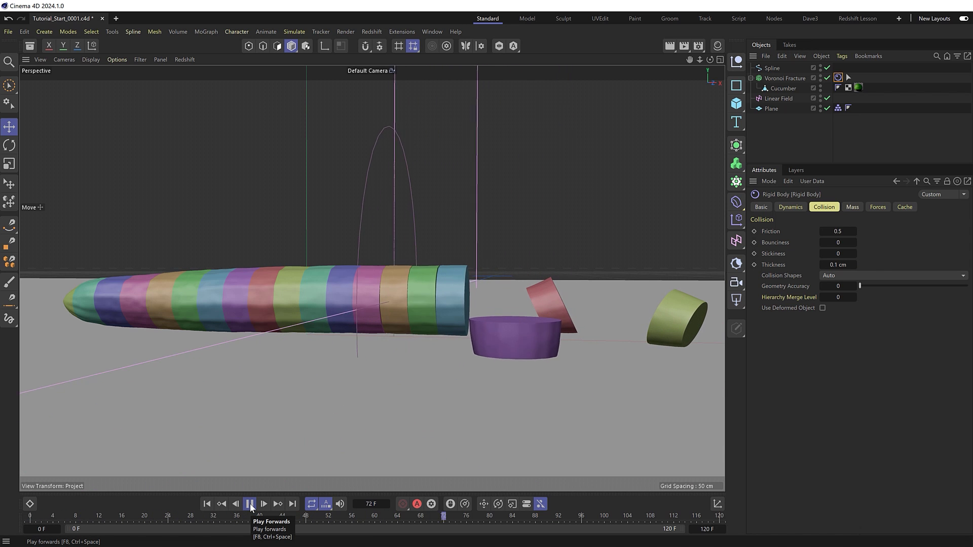
left_click(250, 504)
mouse_move(372, 322)
left_mouse_down("alt")
mouse_move(360, 331)
mouse_move(431, 354)
mouse_move(374, 308)
left_mouse_up("alt")
left_click(208, 504)
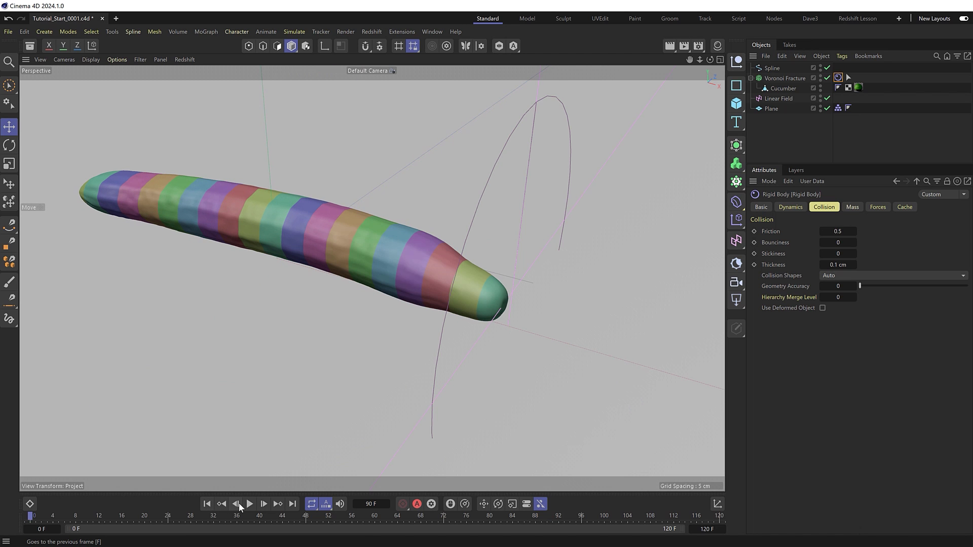
left_click(250, 504)
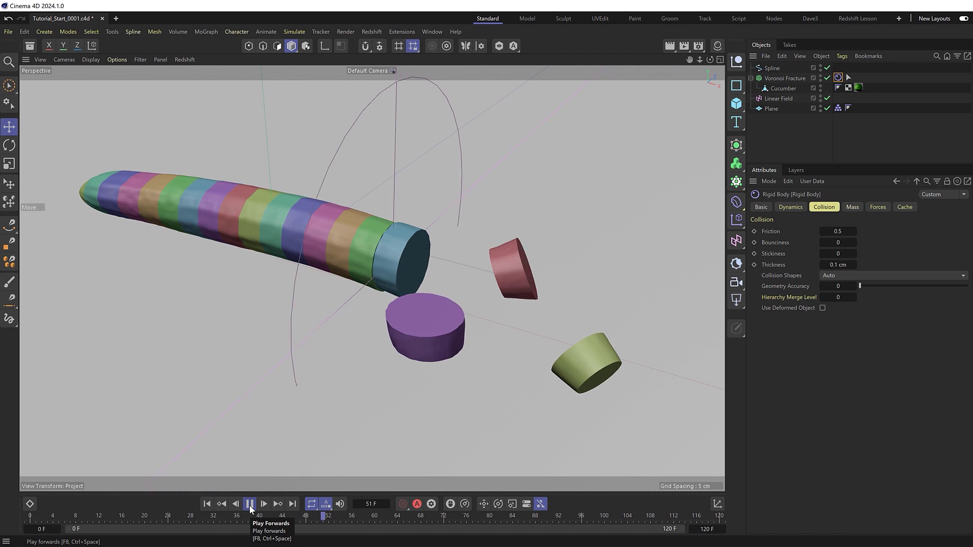
left_click(249, 504)
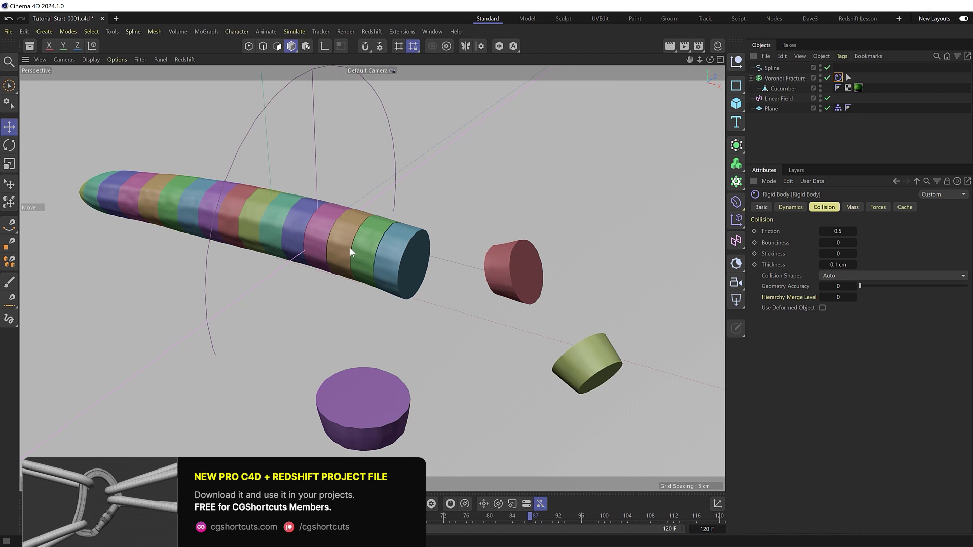
key("shift+f")
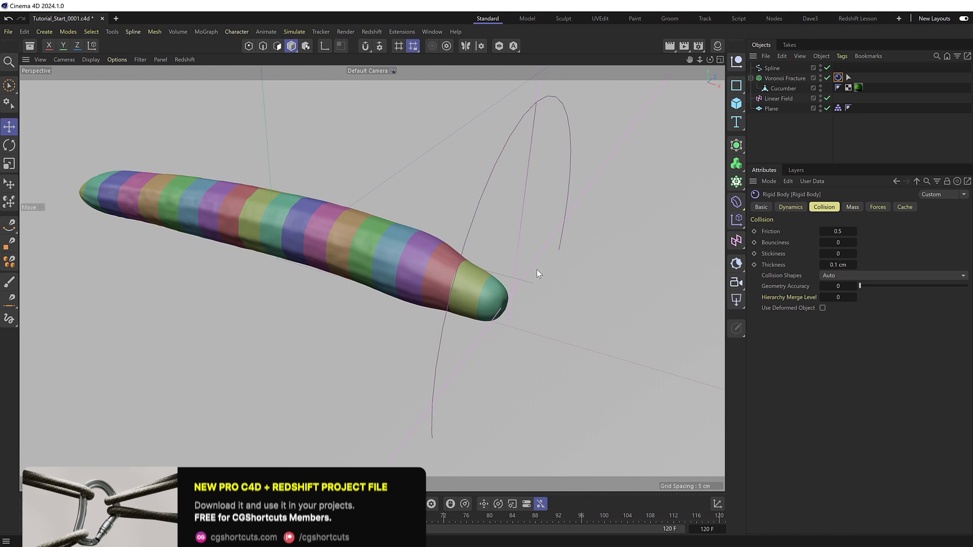
- Add a Gravity force from Simulate > Forces, nested under the Linear Field
left_click(784, 98)
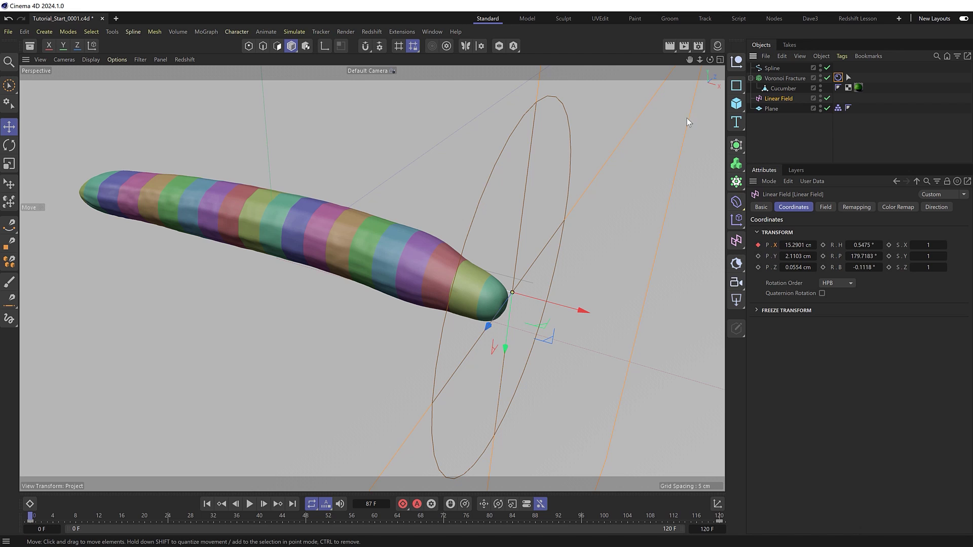
left_click(291, 31)
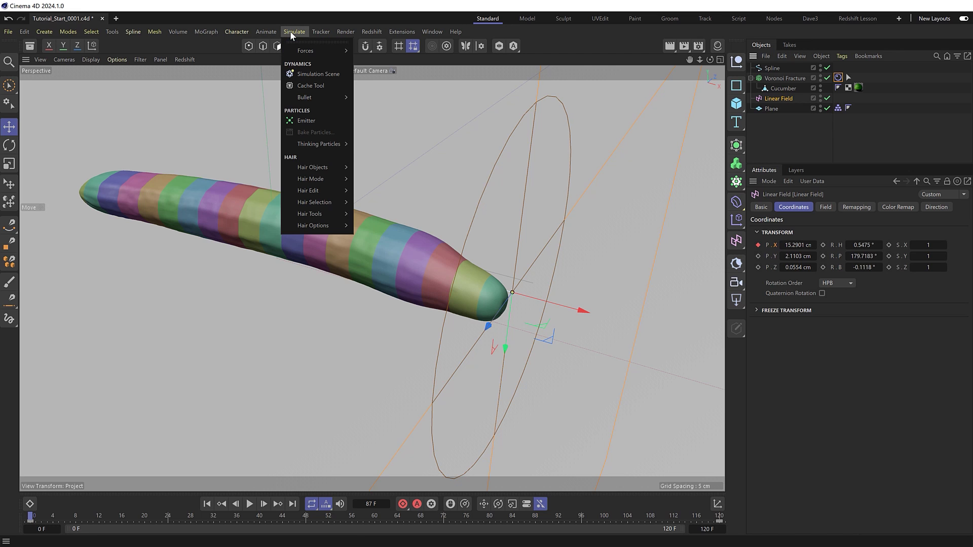
mouse_move(298, 54)
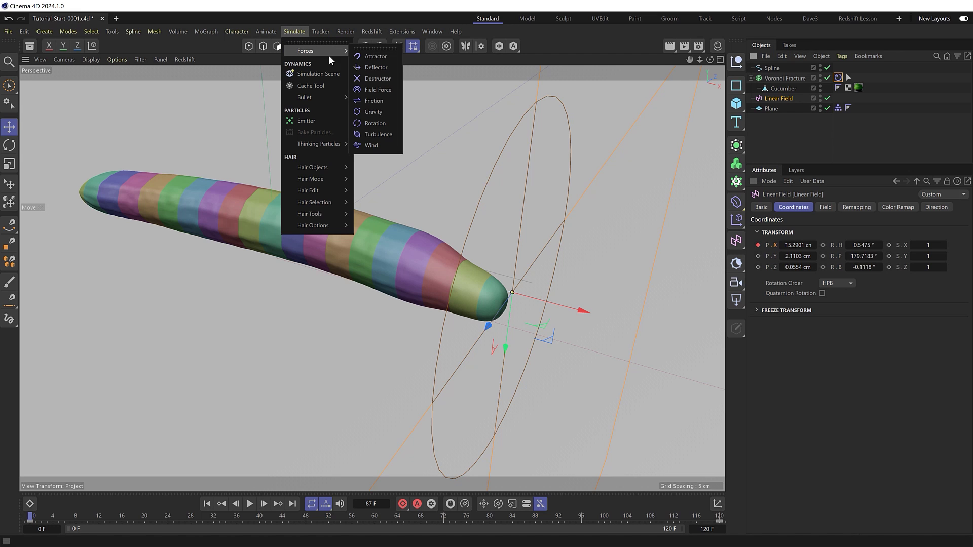
left_click(390, 117)
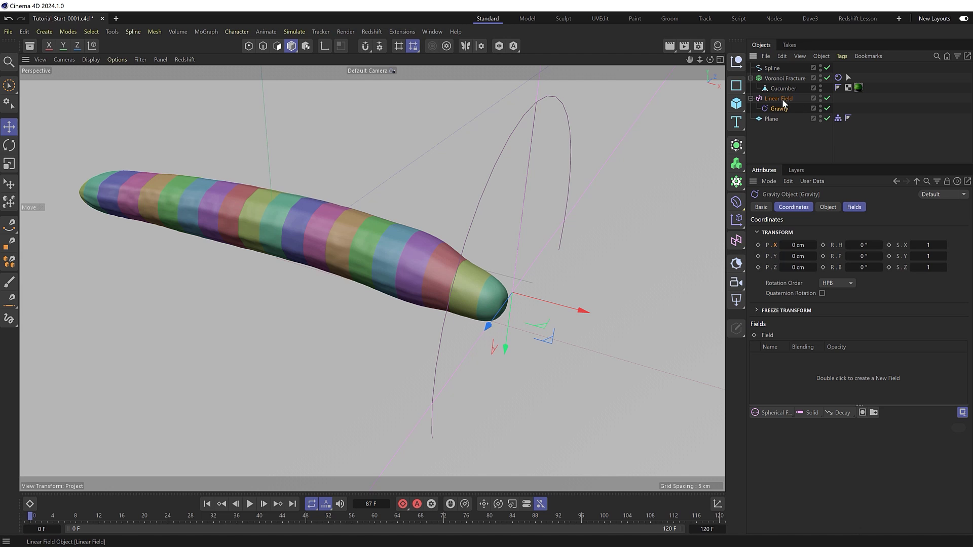
- Briefly solo the Gravity object, test-play the simulation with gravity, then rewind to frame 0
scroll(504, 239, "down", 8)
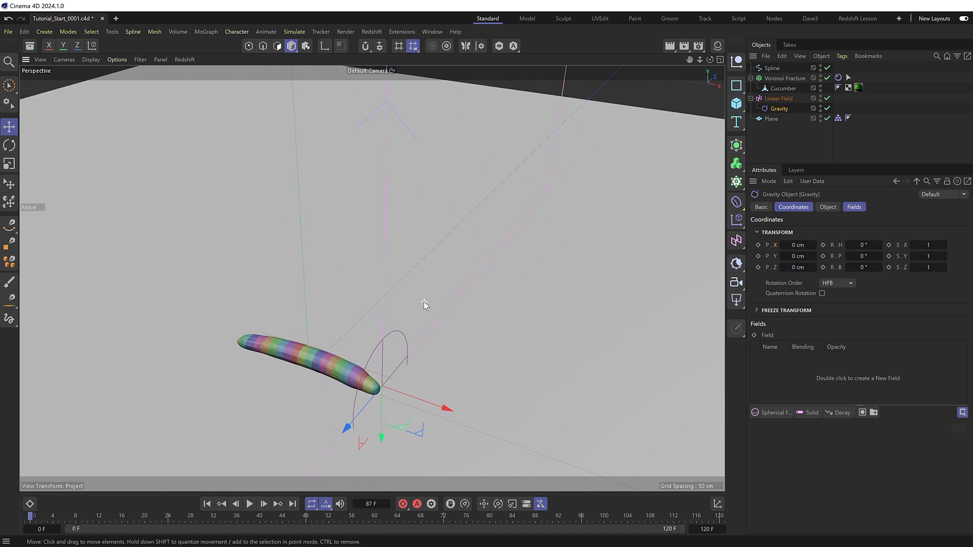
left_click(500, 46)
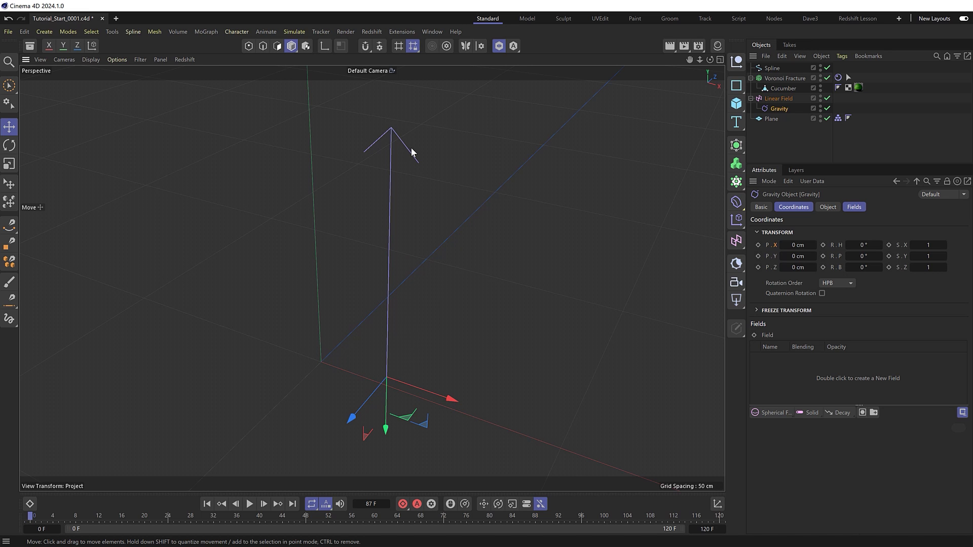
left_click(499, 46)
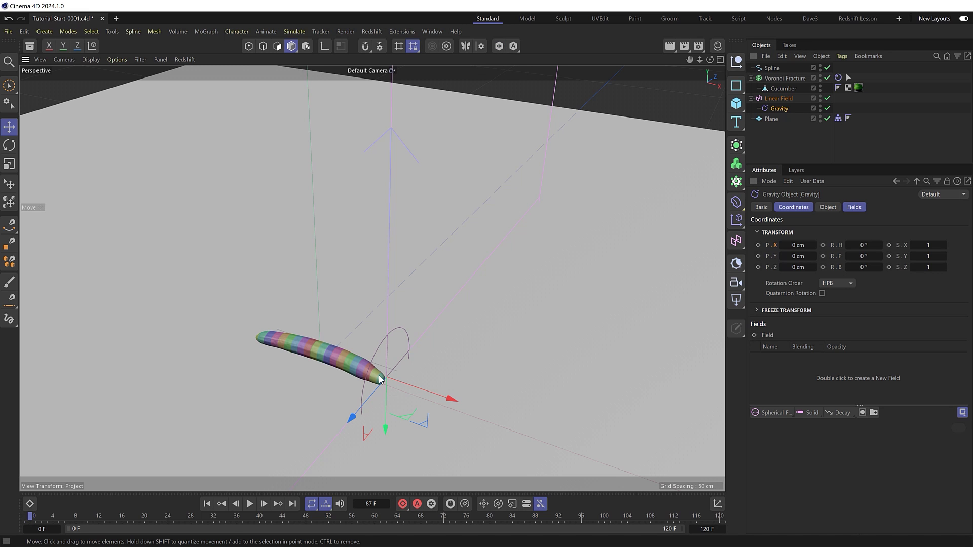
left_click_drag(379, 381, 378, 406, "alt")
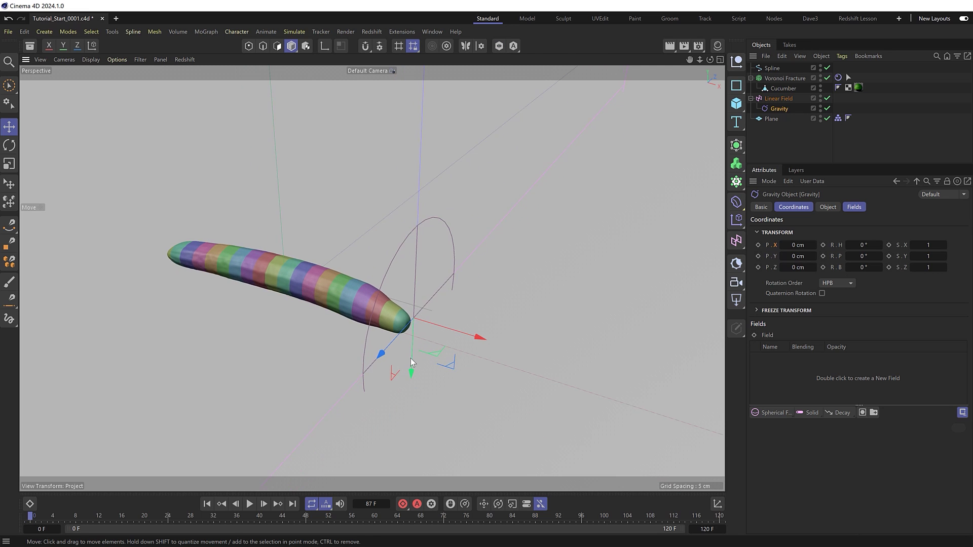
left_click(251, 504)
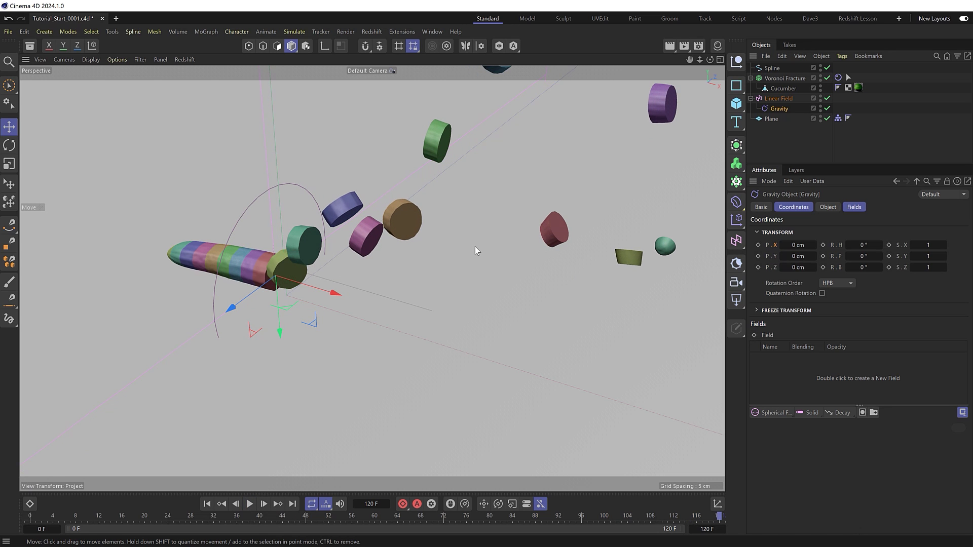
left_click(207, 504)
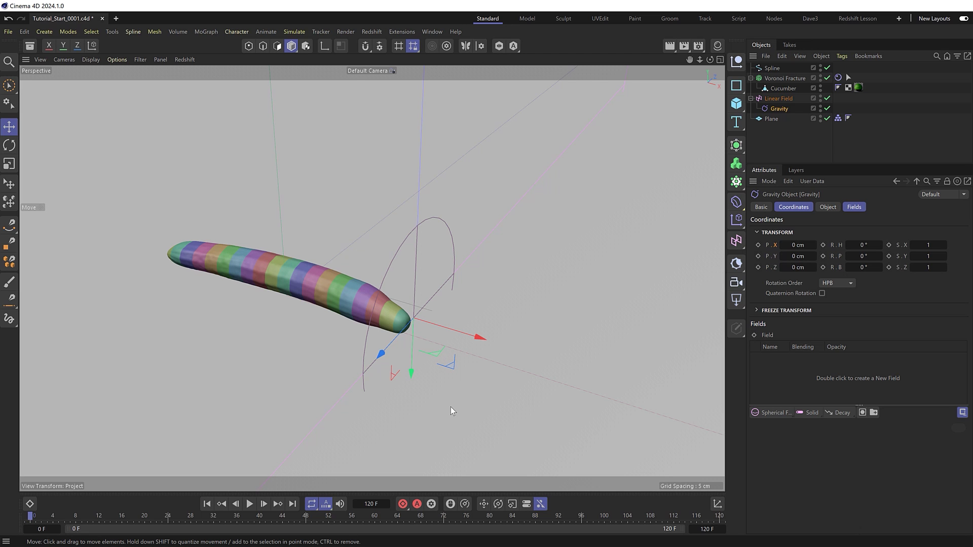
- Rotate the Gravity force to reorient it, test-play the simulation, then rewind to frame 0
key("r")
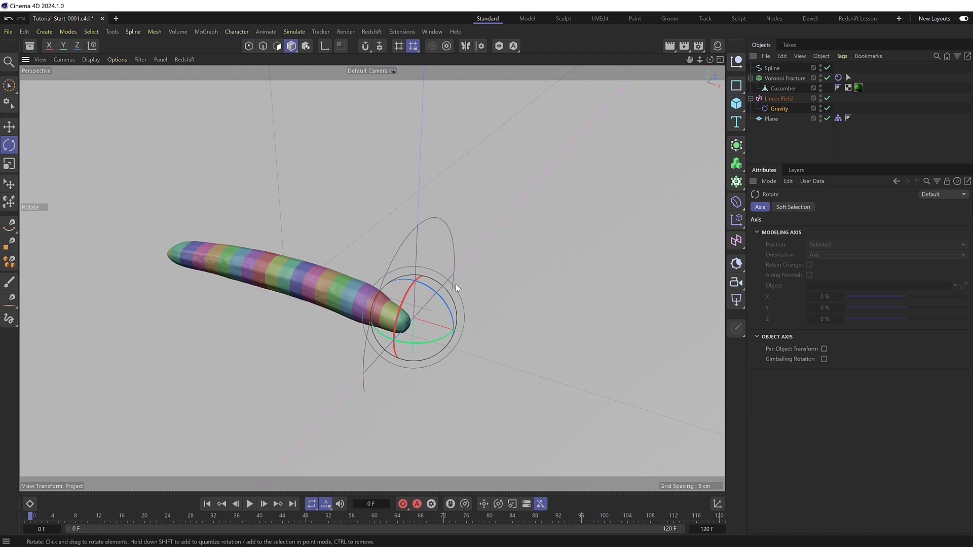
left_click_drag(430, 287, 418, 357)
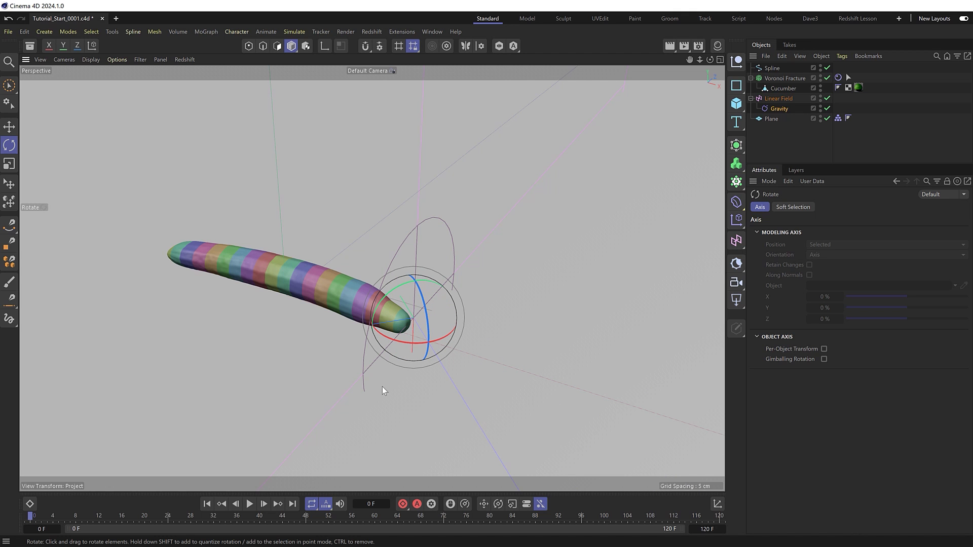
left_click(249, 504)
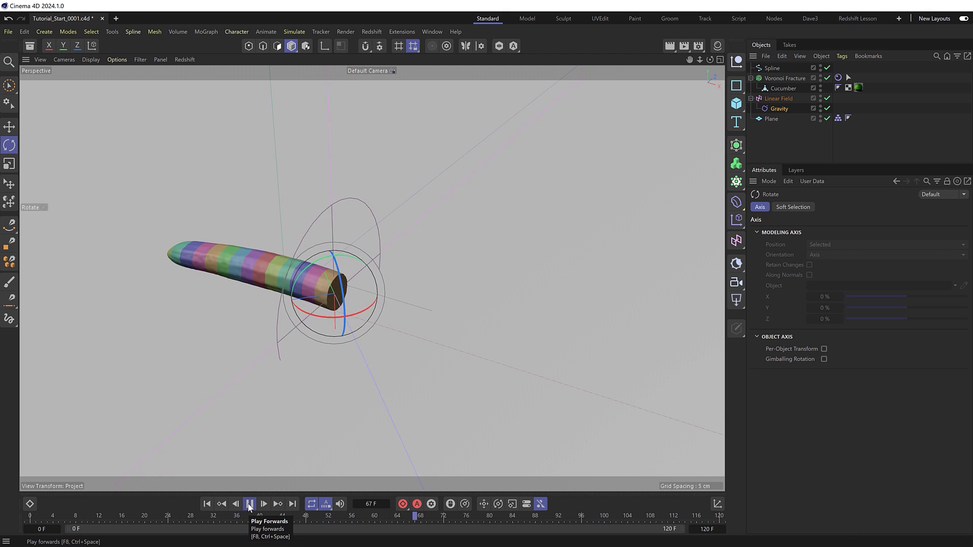
left_click(249, 505)
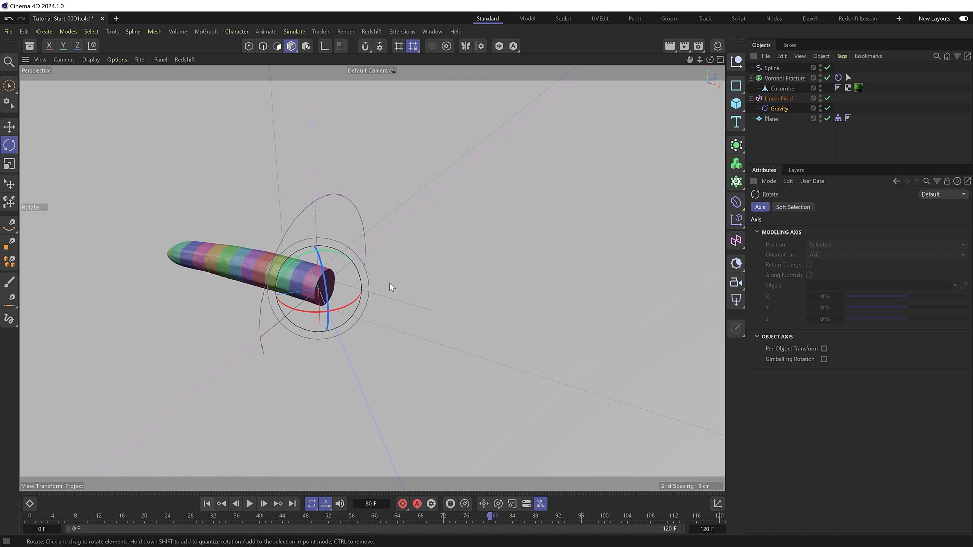
left_click_drag(339, 297, 368, 231, "alt")
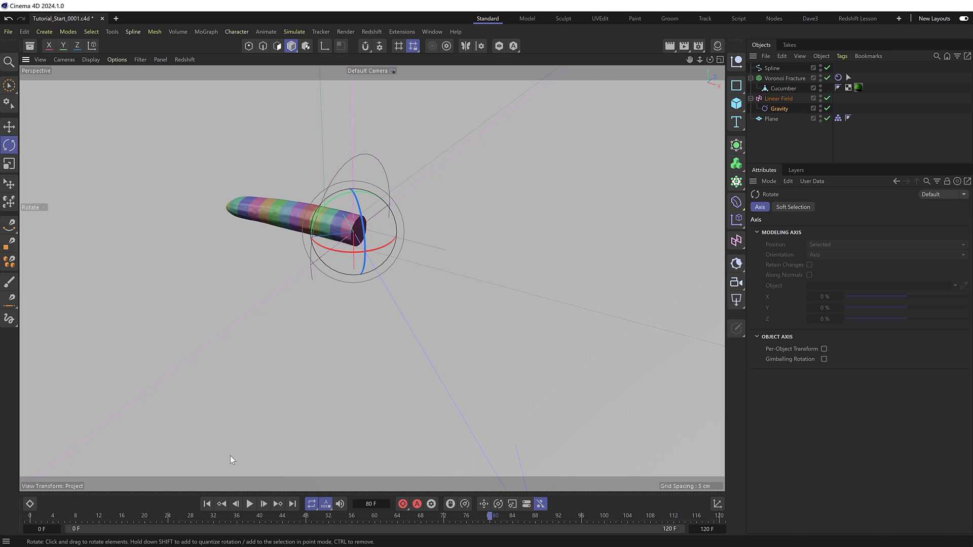
left_click(204, 501)
- Add a Spherical Field to the Gravity force's Fields with a 2 cm size, and inspect it
left_click(783, 109)
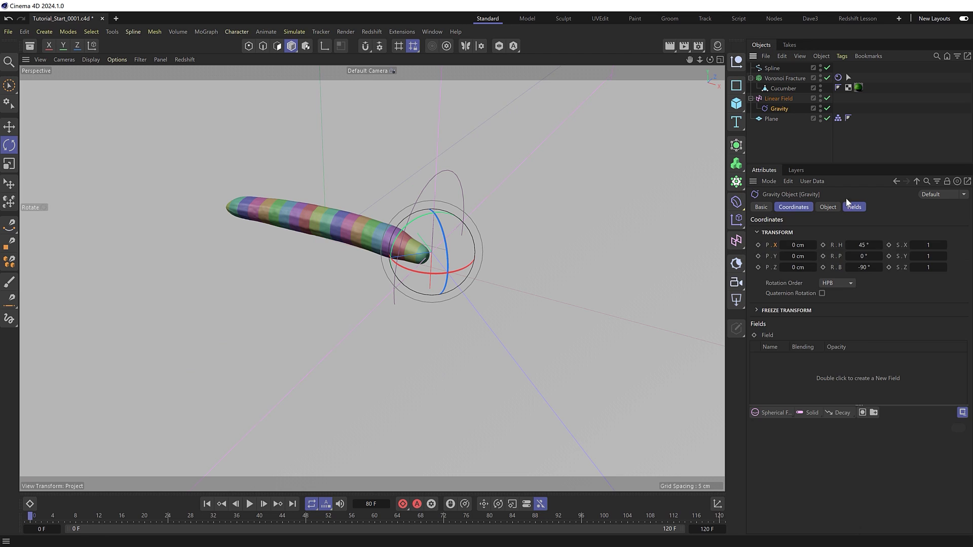
left_click(856, 207)
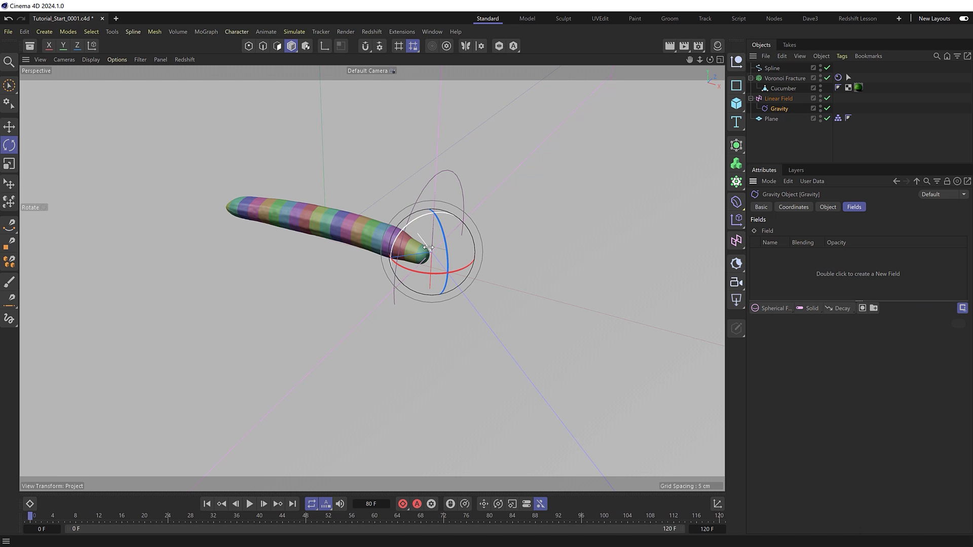
left_click(768, 309)
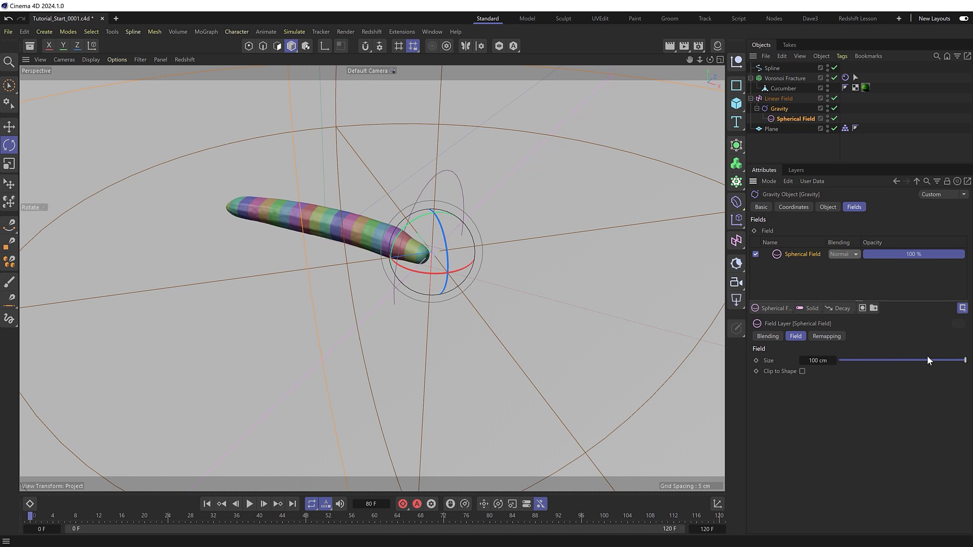
left_click_drag(926, 360, 863, 361)
double_click(817, 360)
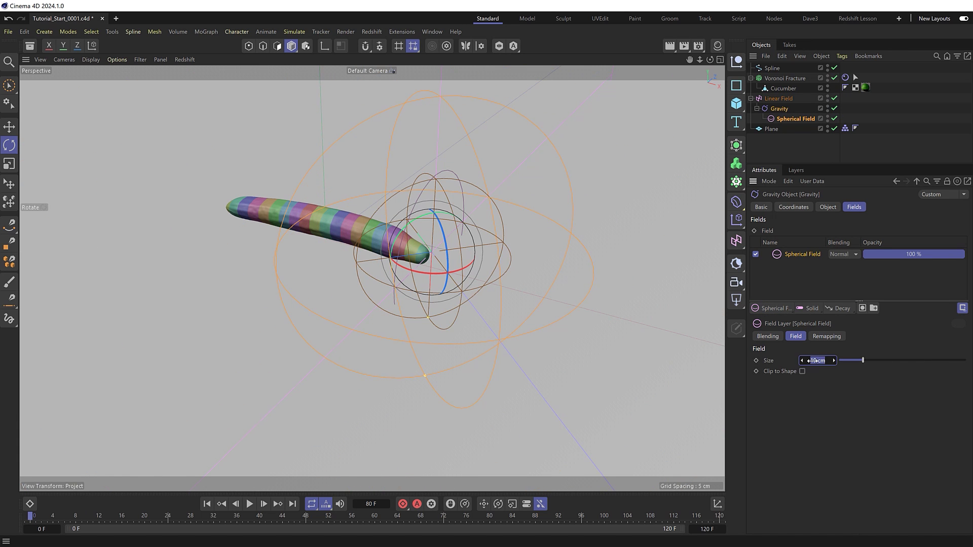
type("2")
key("Return")
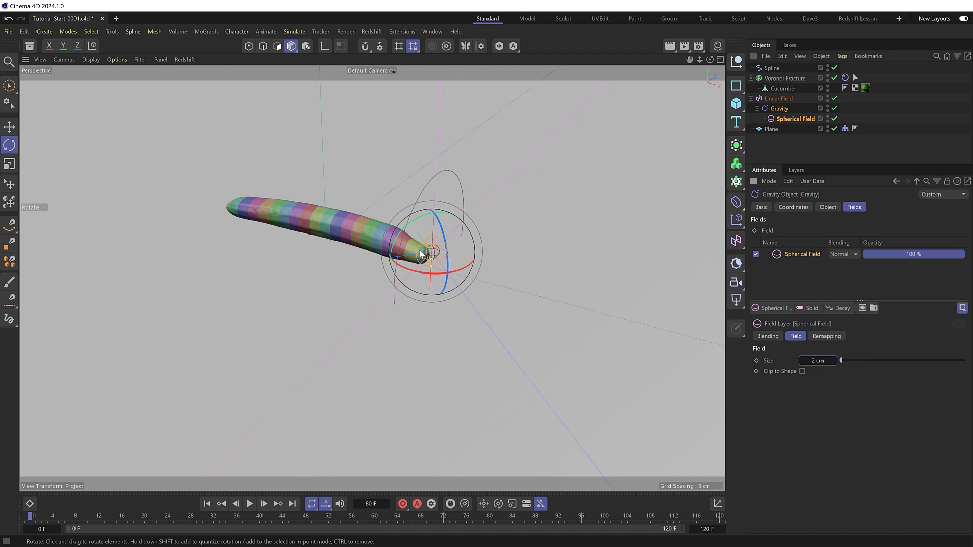
scroll(478, 309, "up", 5)
left_click_drag(478, 310, 330, 275, "alt")
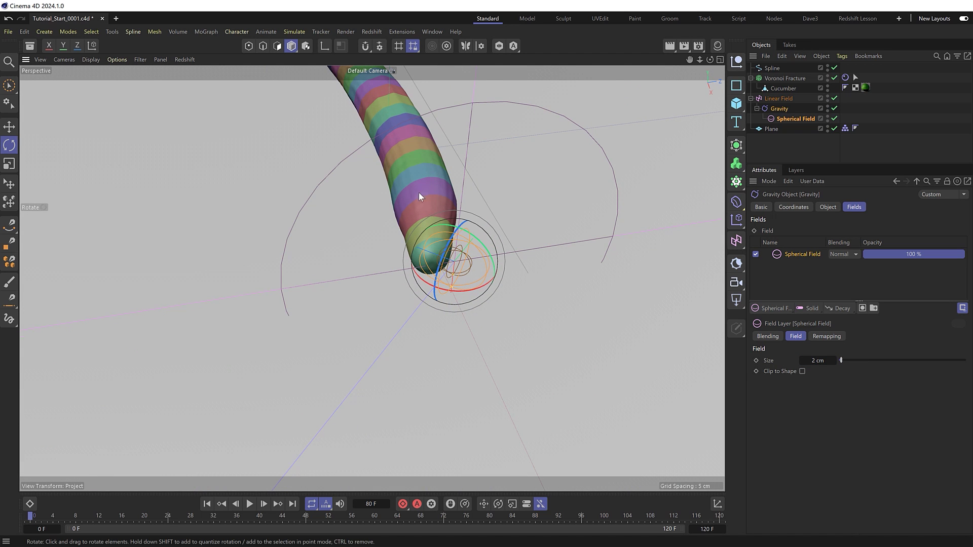
left_click_drag(376, 130, 528, 235, "alt")
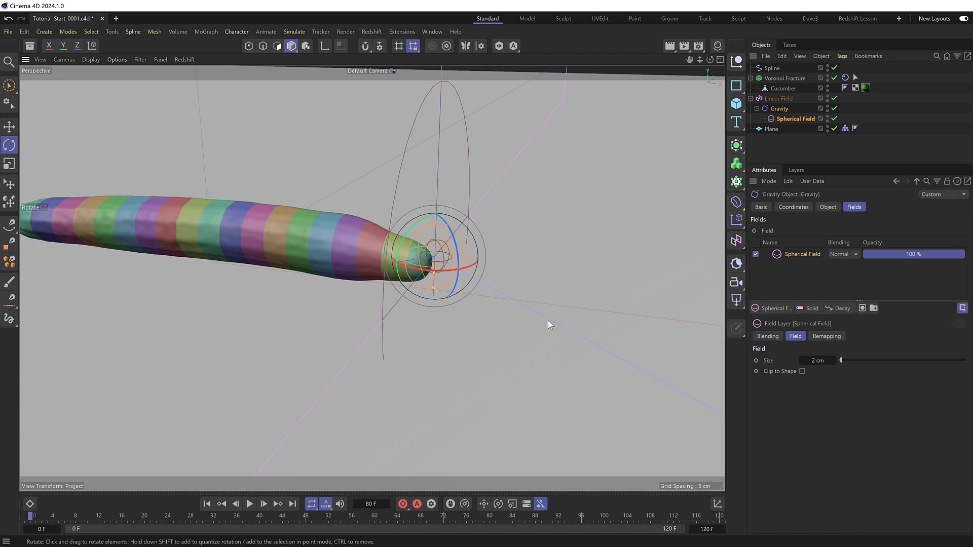
left_click_drag(570, 318, 424, 394, "alt")
- After a test play, set the floor Plane's collider to Bounce 0 and Friction 1, then replay
left_click(249, 504)
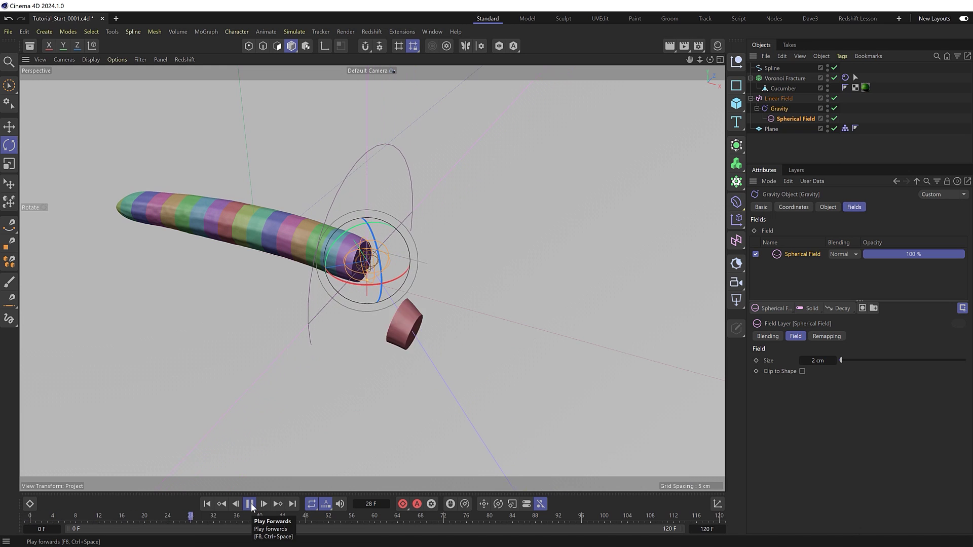
left_click(250, 504)
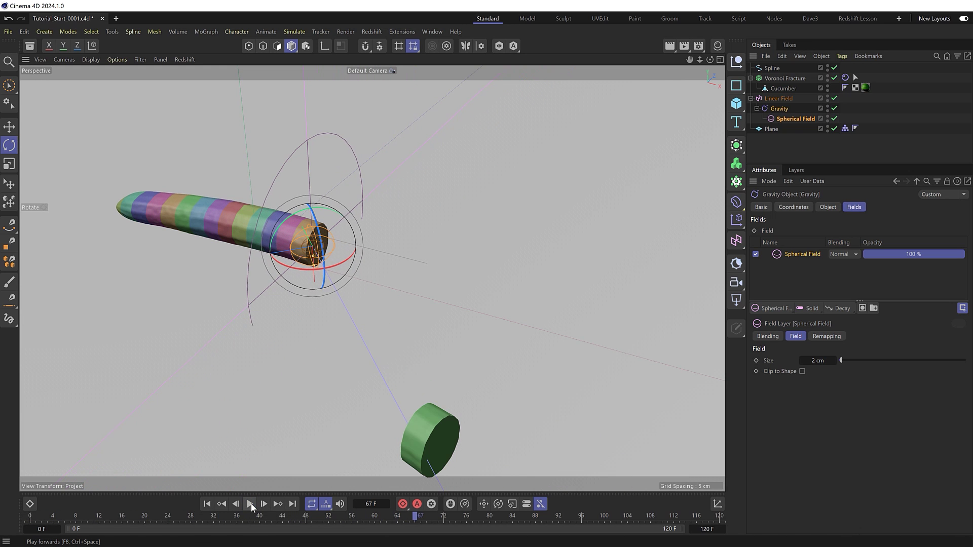
left_click(207, 504)
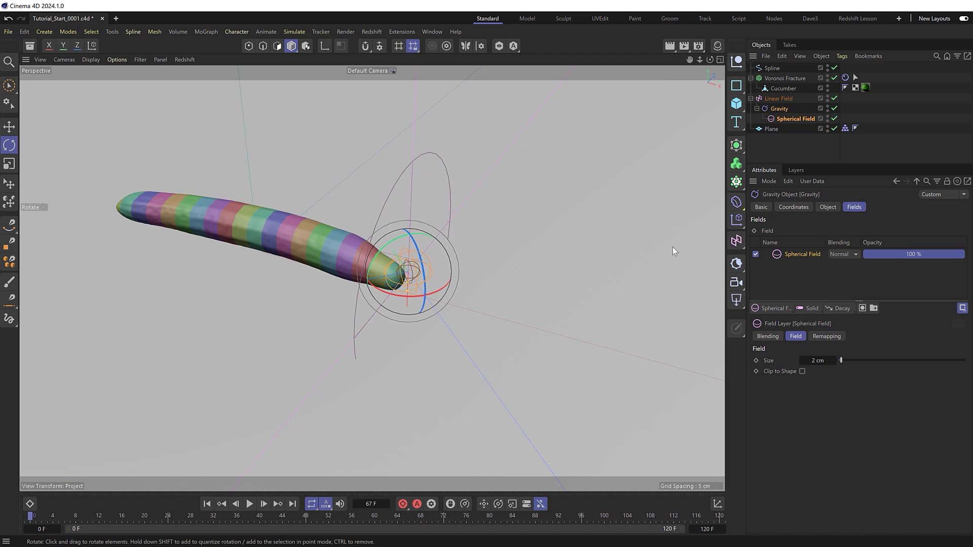
left_click(844, 128)
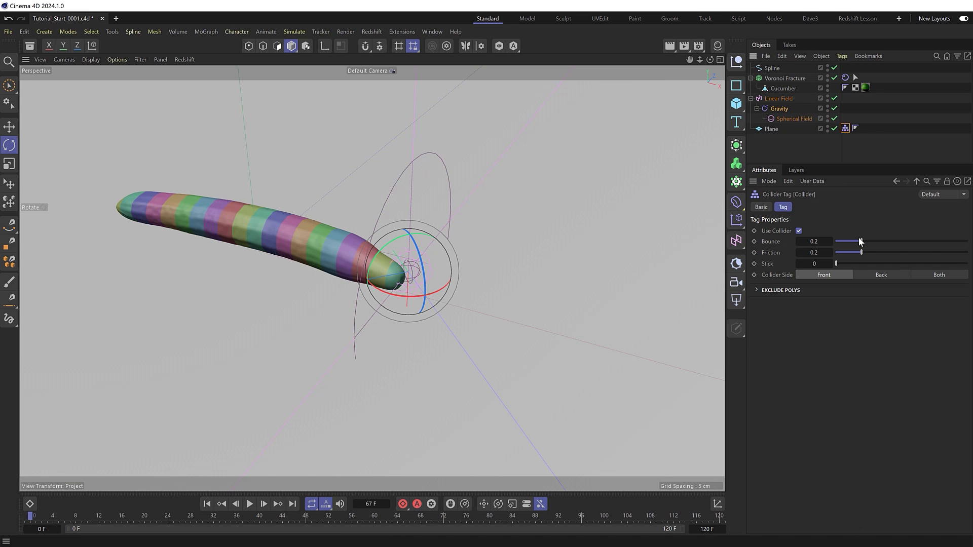
left_click_drag(860, 241, 969, 254)
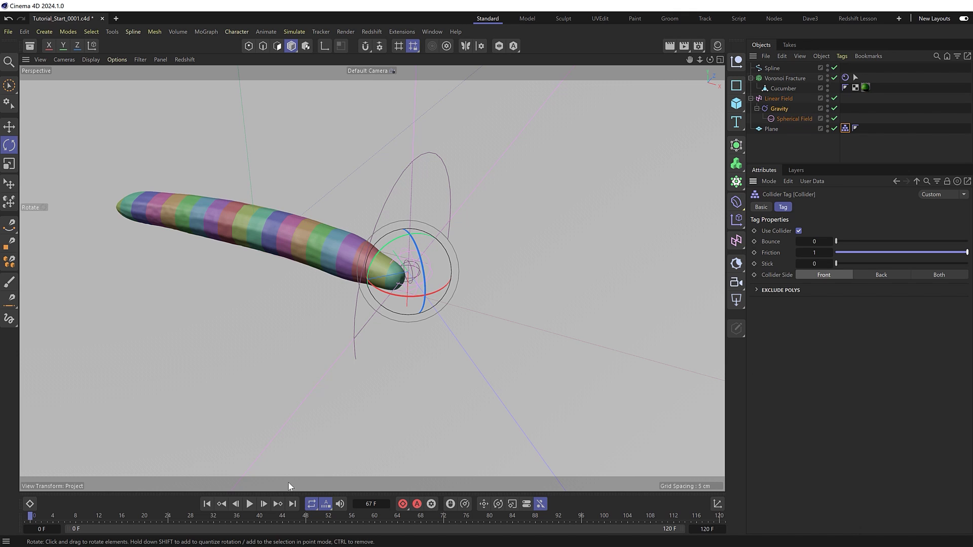
left_click(249, 504)
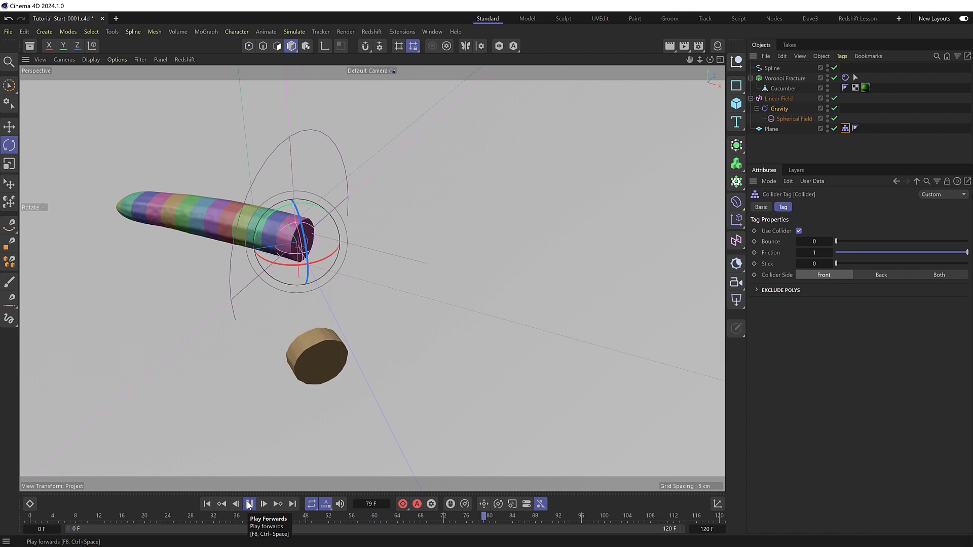
- Switch the Voronoi Fracture Rigid Body to Custom Mass 1 and replay until slices fall
left_click(249, 504)
left_click(207, 504)
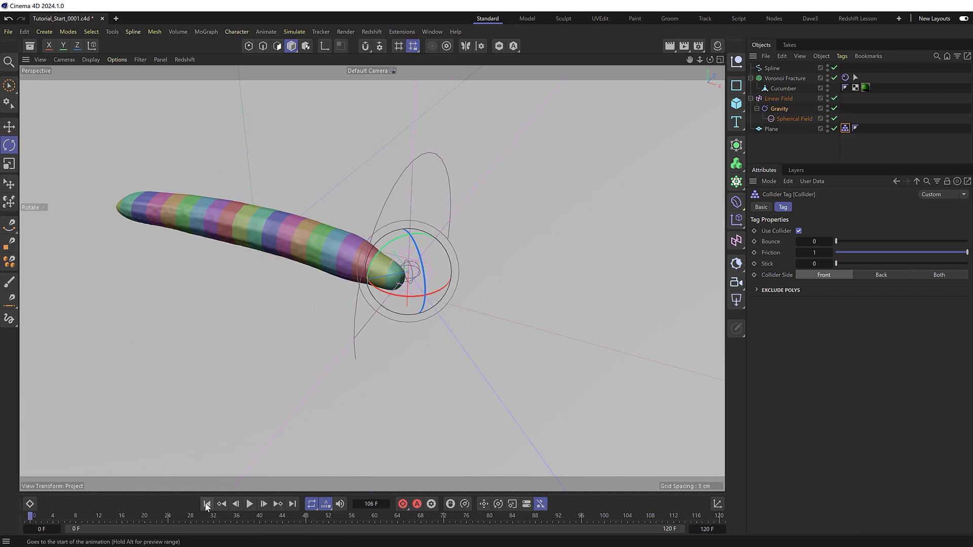
left_click(845, 77)
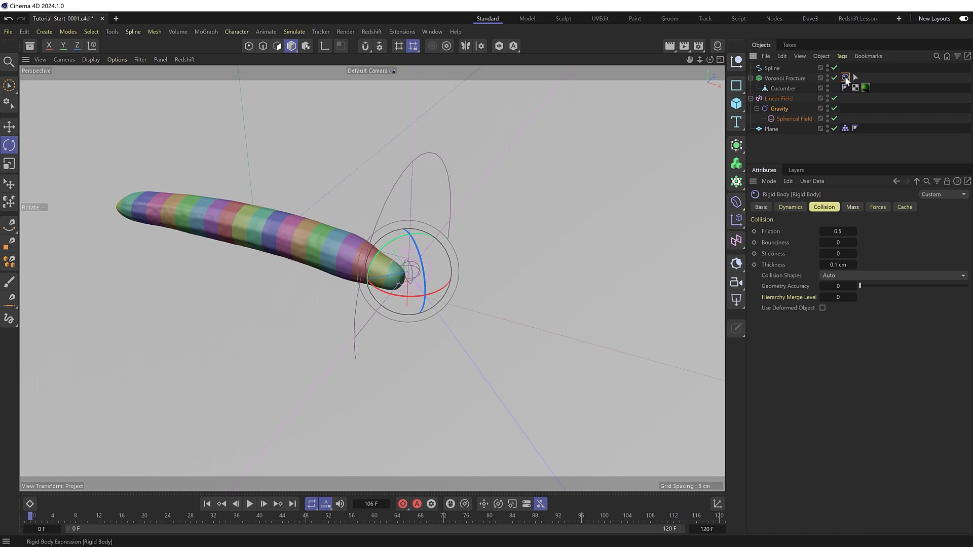
left_click(852, 208)
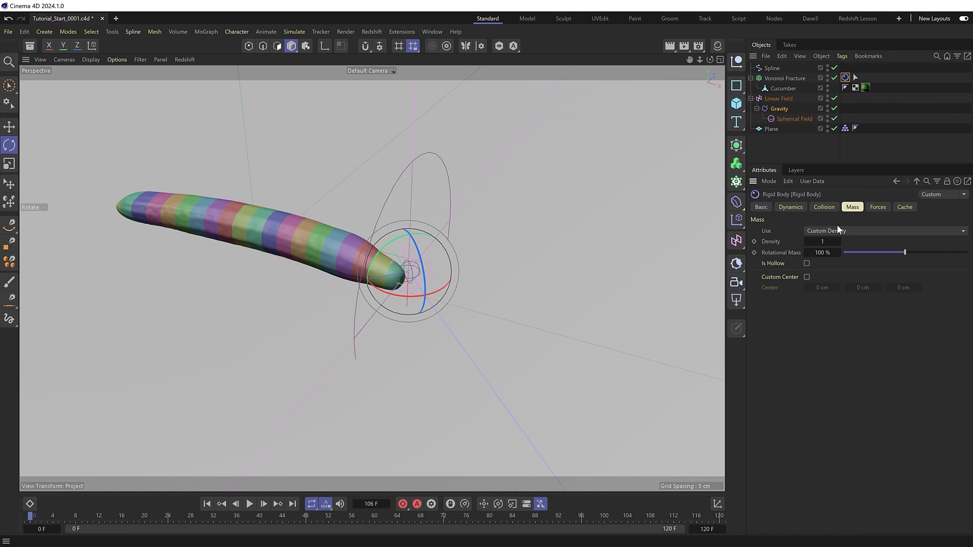
left_click(850, 231)
left_click(846, 254)
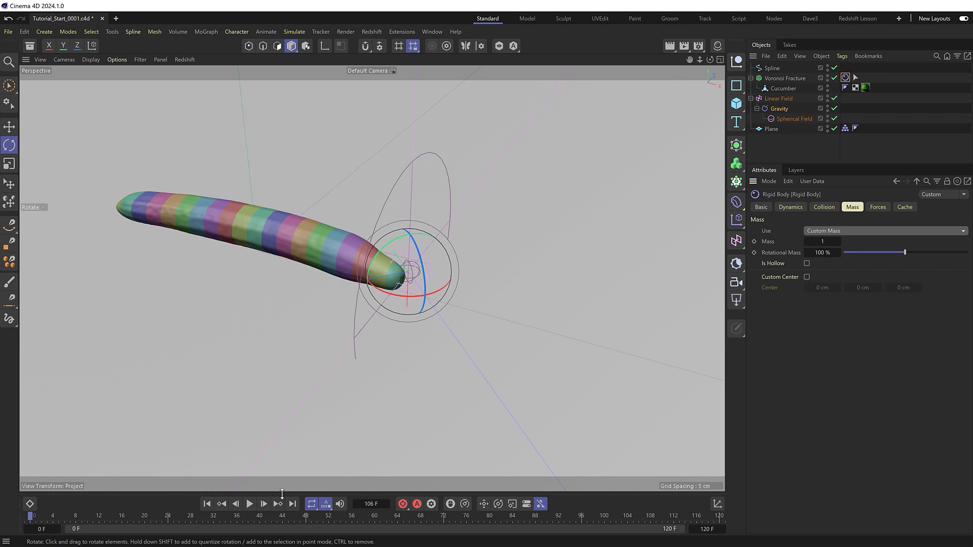
left_click(249, 504)
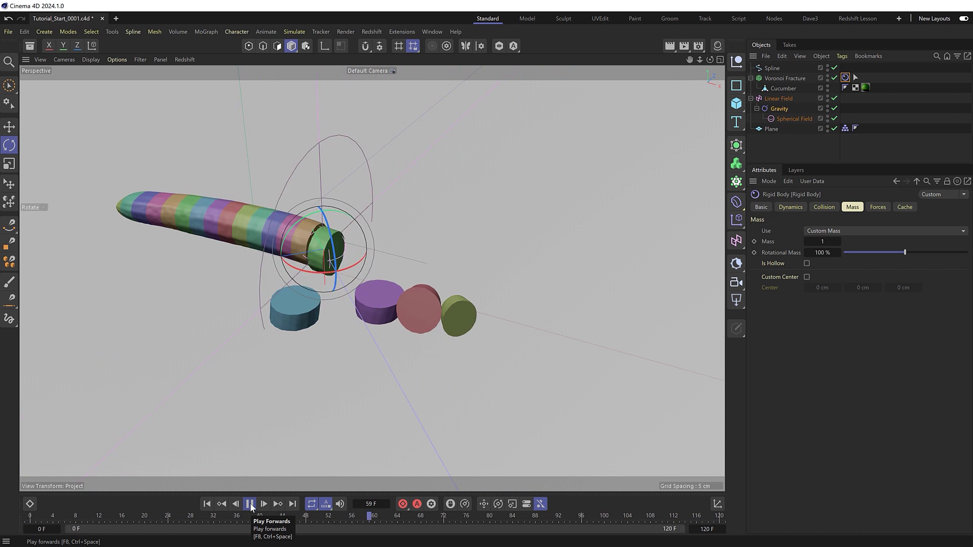
left_click(249, 505)
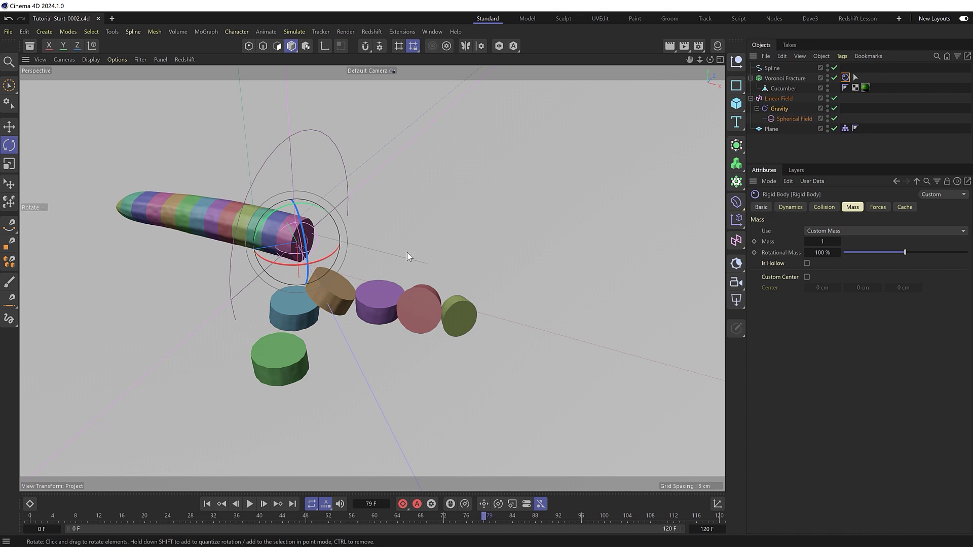
- Render the fallen slices in Redshift RenderView using the Dave3 layout, then show the Material Manager
left_click(808, 19)
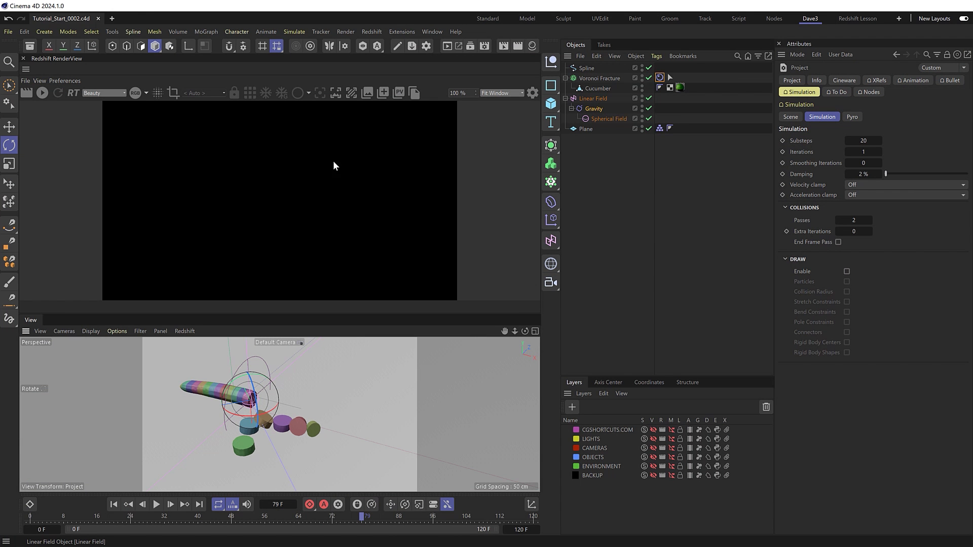
left_click(42, 92)
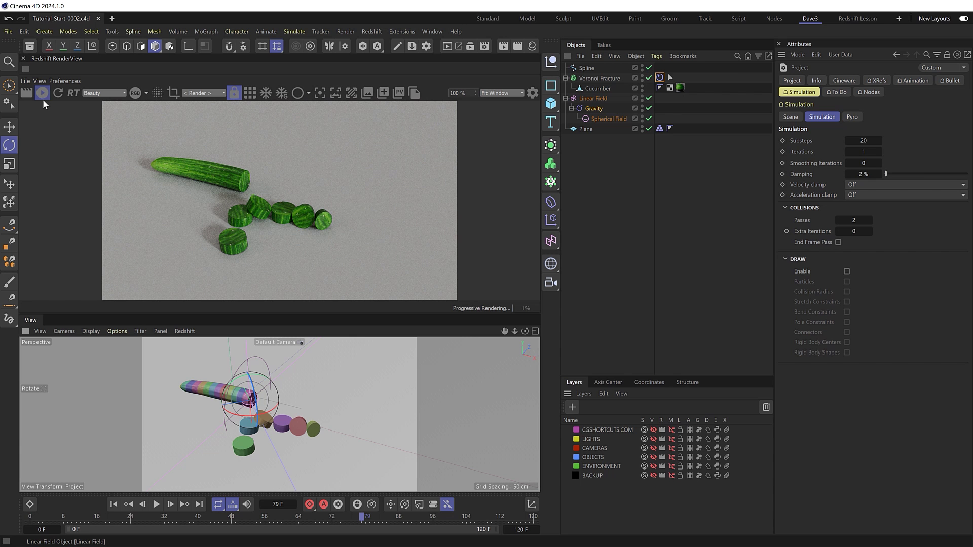
scroll(242, 417, "up", 8)
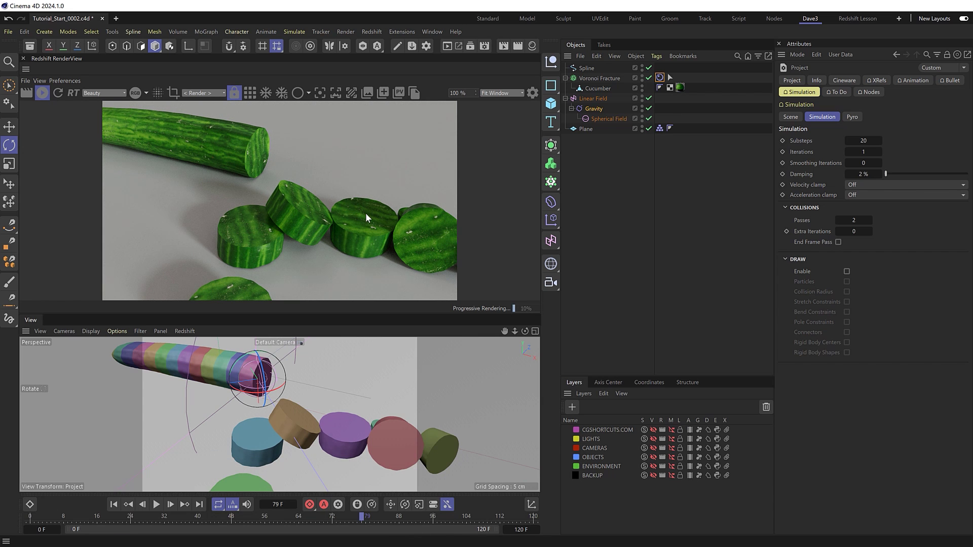
left_click(533, 46)
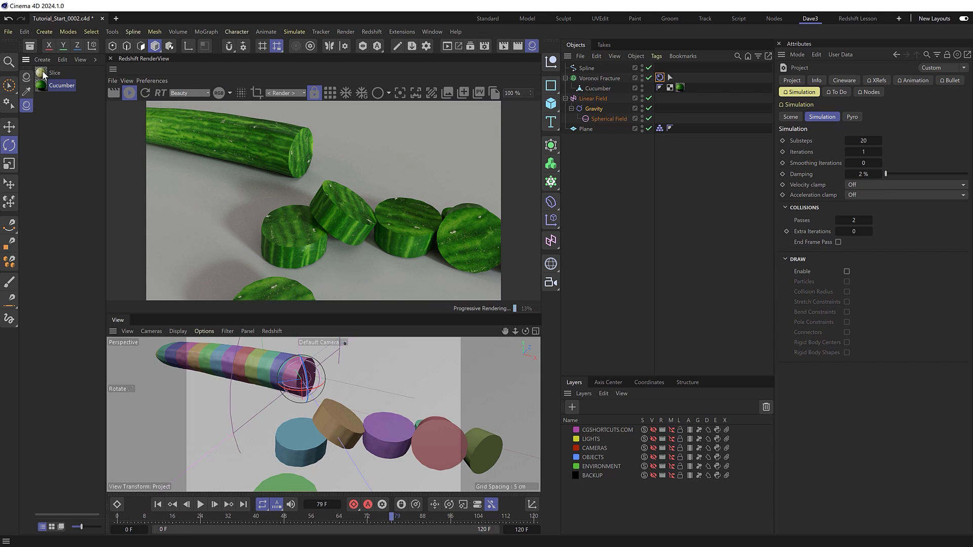
- Apply the Slice material to the Cucumber and limit it to Voronoi Fracture's Inside Faces selection
left_click_drag(43, 74, 599, 91)
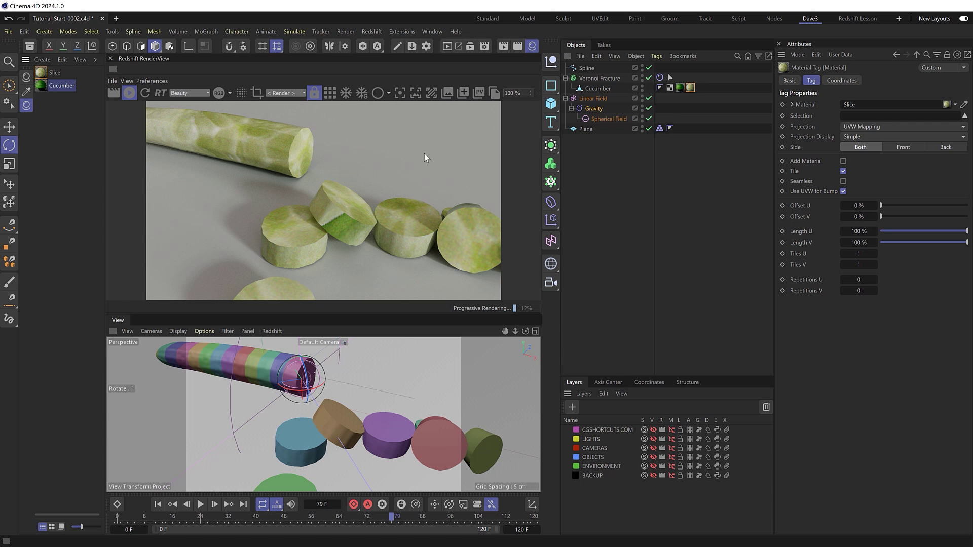
left_click(614, 79)
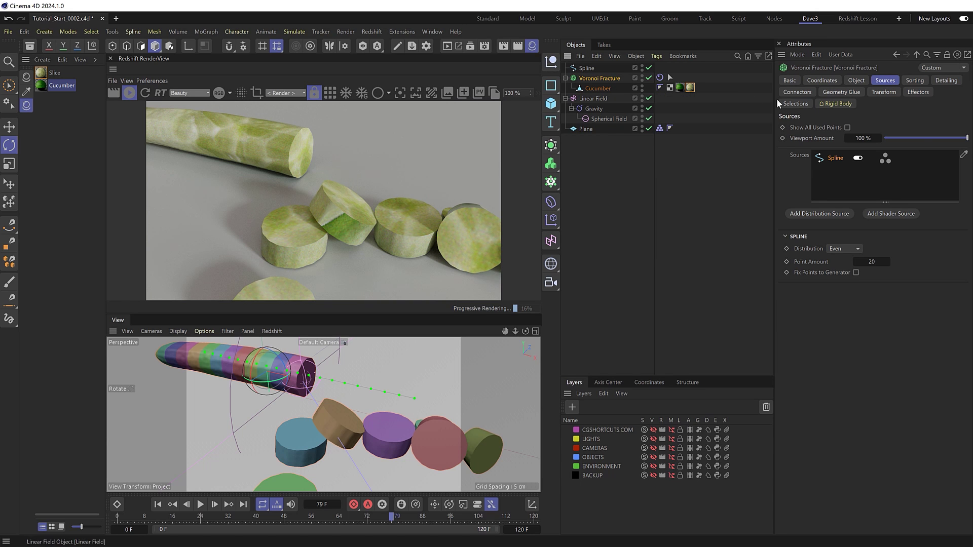
left_click(796, 104)
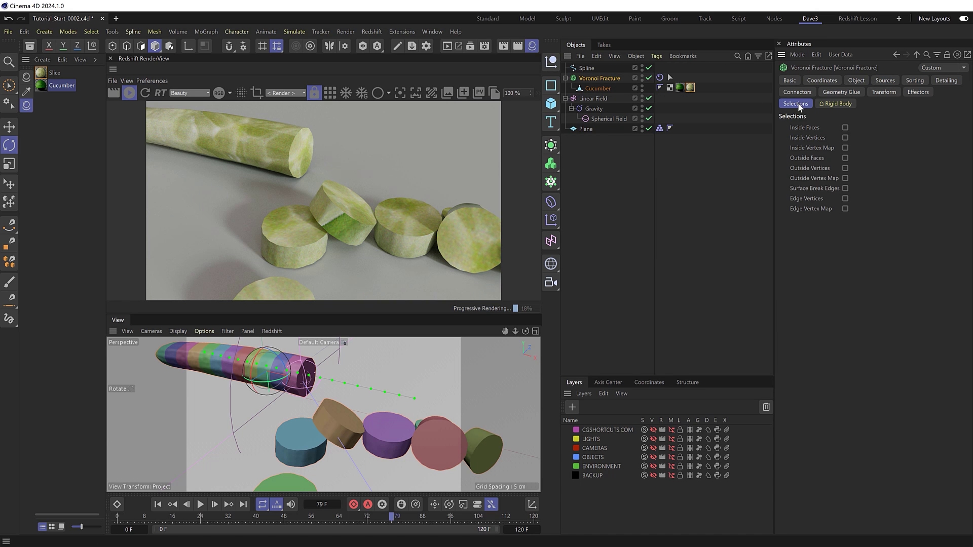
left_click(845, 128)
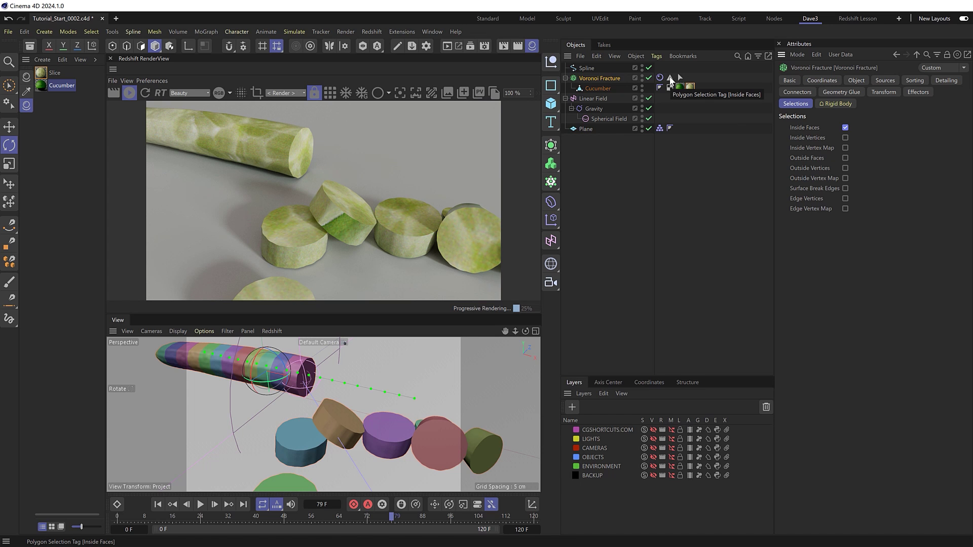
left_click(685, 87)
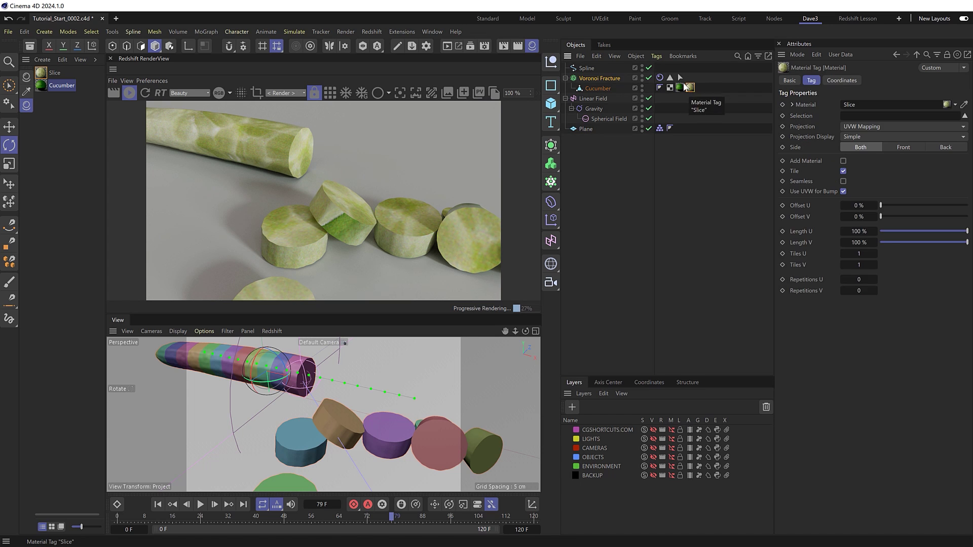
left_click_drag(669, 77, 860, 119)
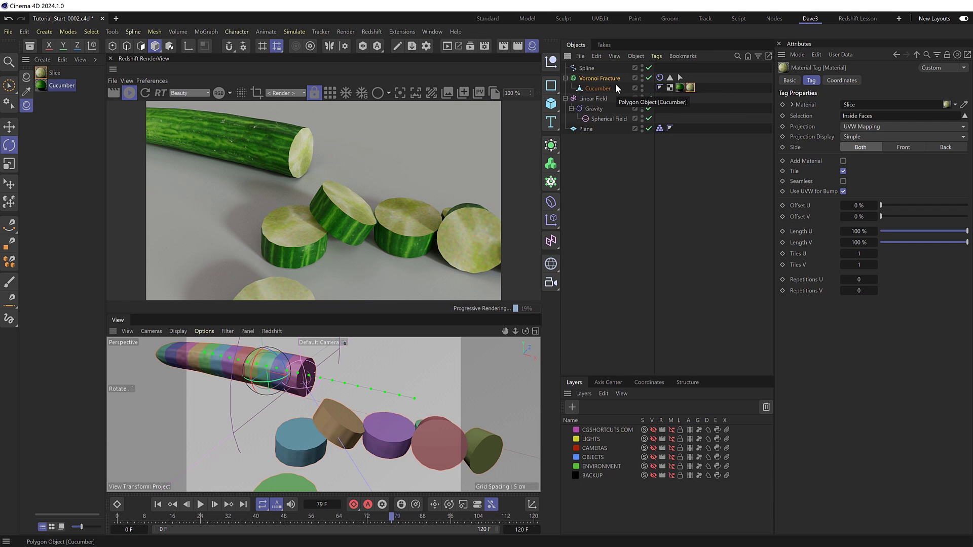
- Stop the IPR render, return to frame 0, and bake Voronoi Fracture with Current State to Object
left_click(130, 94)
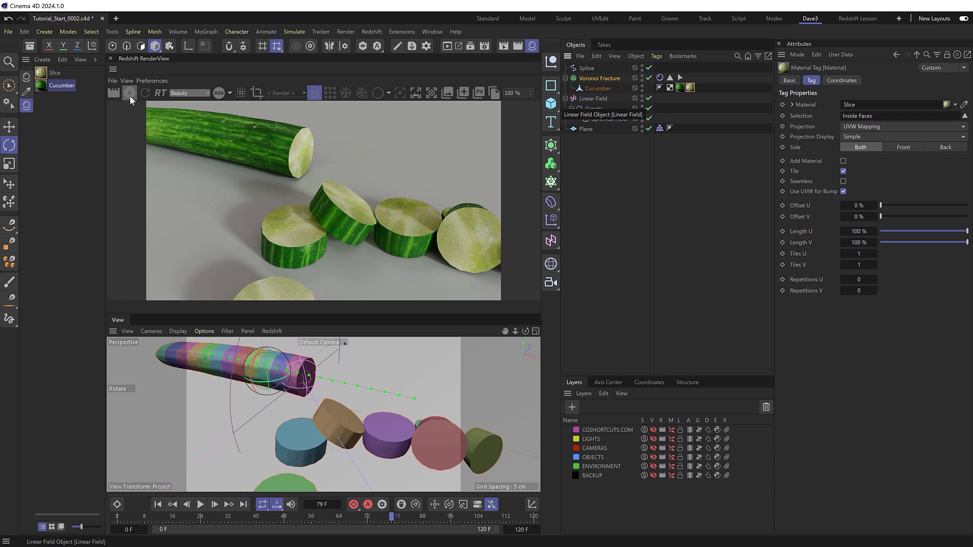
left_click(157, 505)
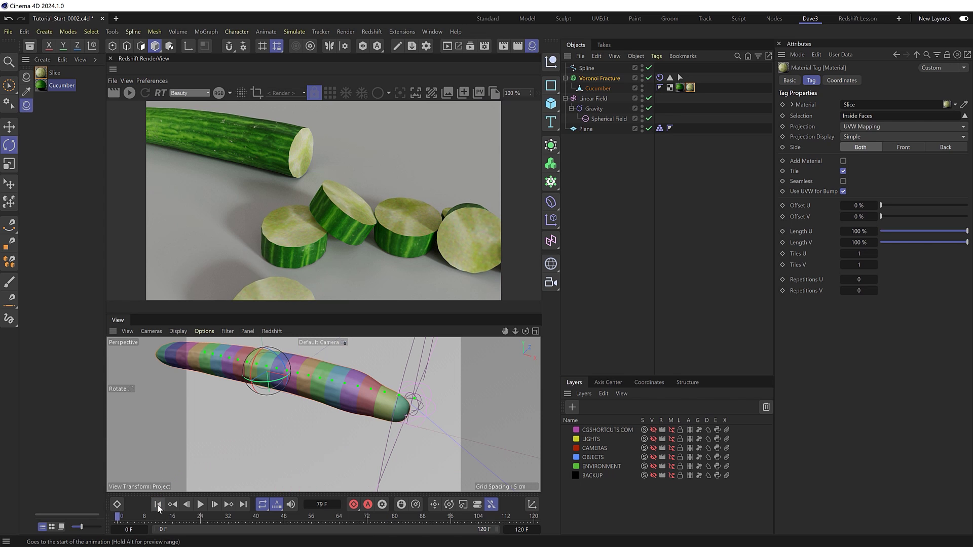
right_click(593, 78)
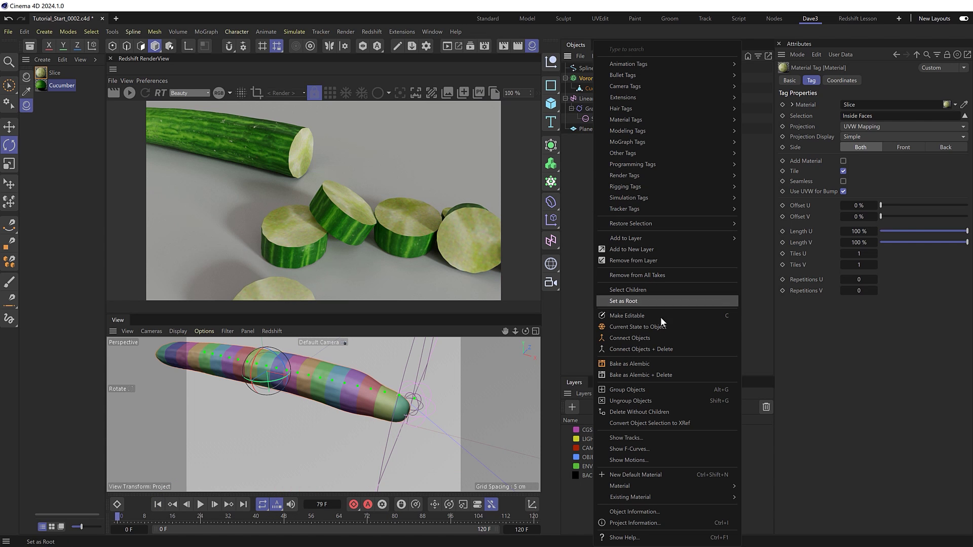
left_click(680, 327)
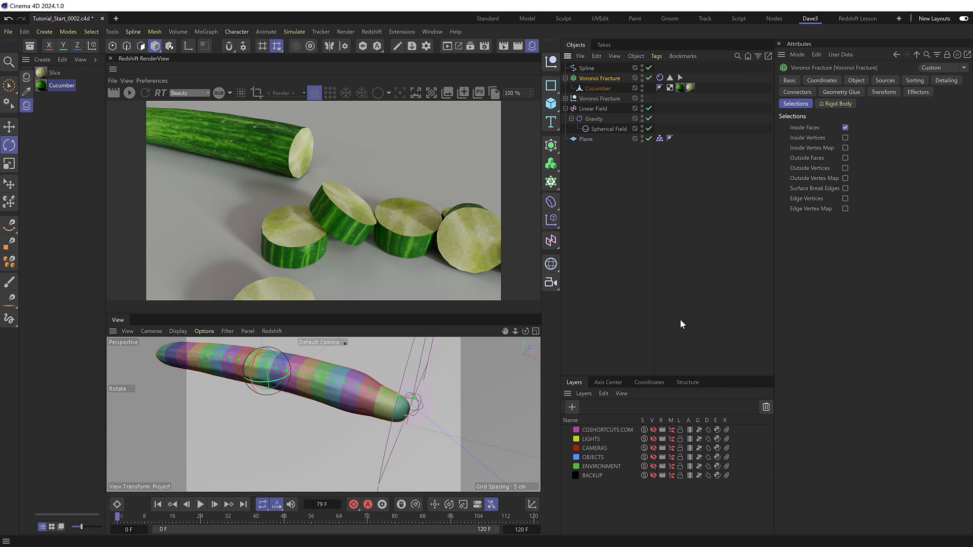
- Select all twenty fracture parts and connect them into one object, Cucumber_fracturepart1
left_click(565, 98)
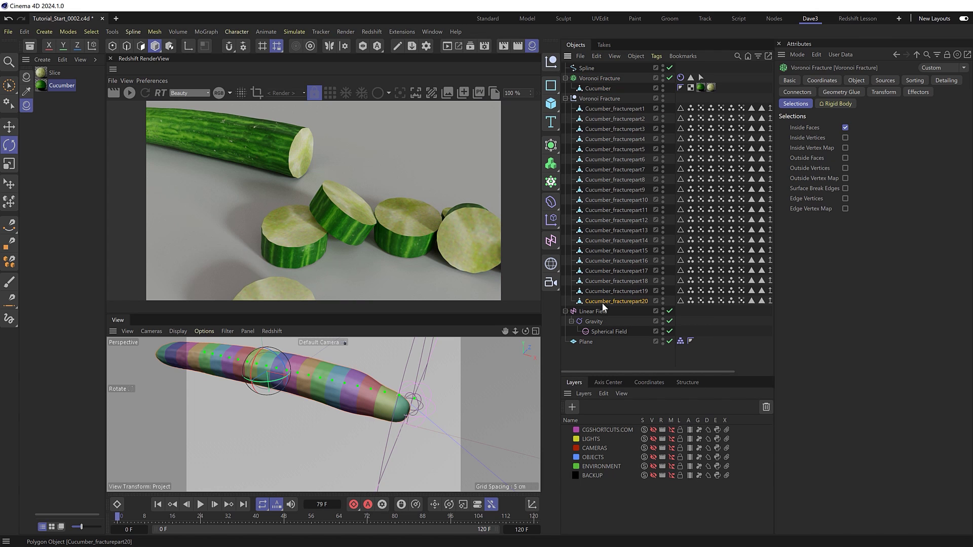
left_click(608, 270)
left_click(608, 149)
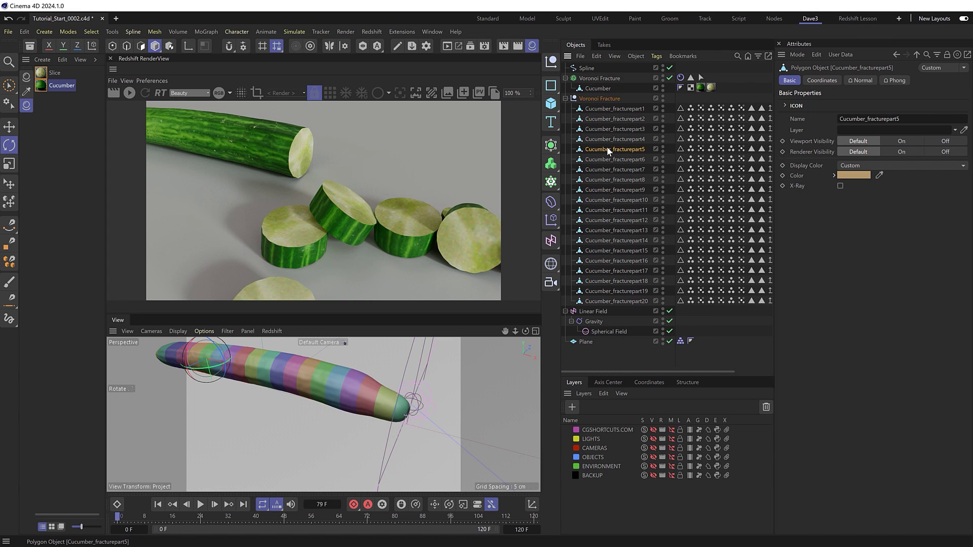
left_click(604, 110)
left_click(608, 302, "shift")
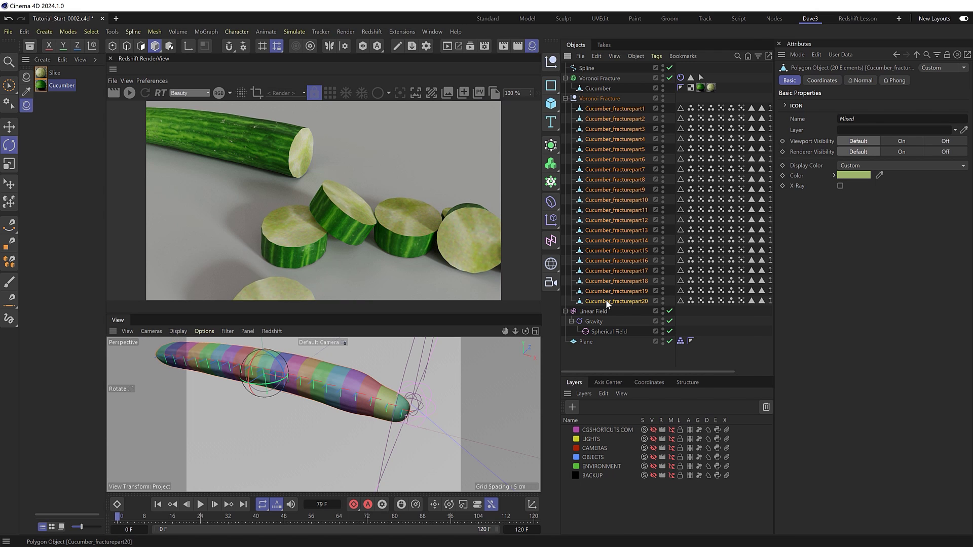
right_click(608, 302)
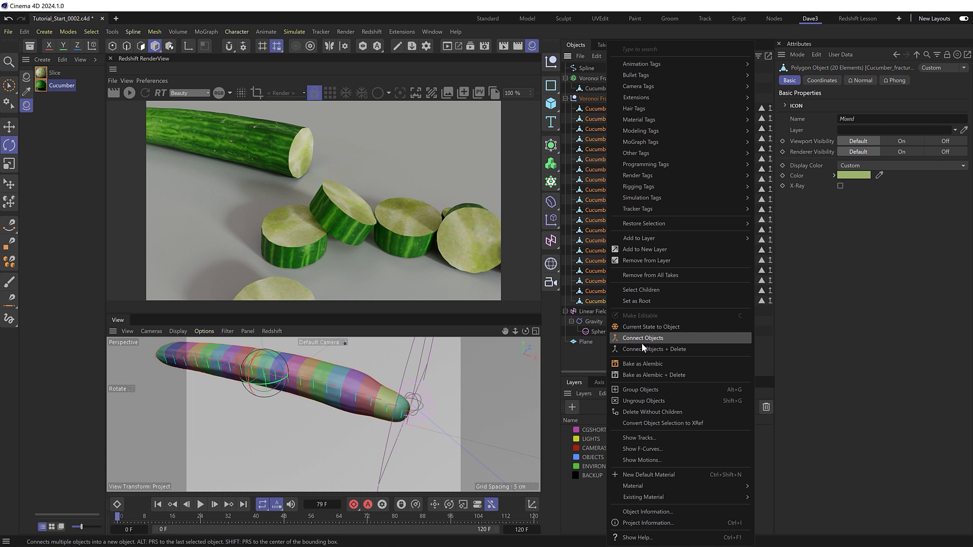
left_click(708, 349)
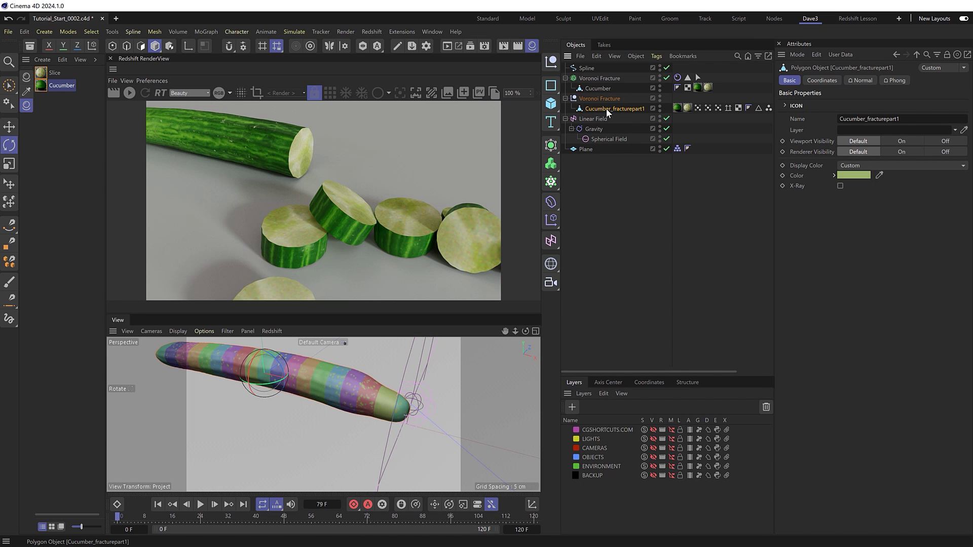
- Move Cucumber_fracturepart1 to the top level and delete the empty Voronoi Fracture null
left_click_drag(613, 109, 592, 114)
left_click(593, 99)
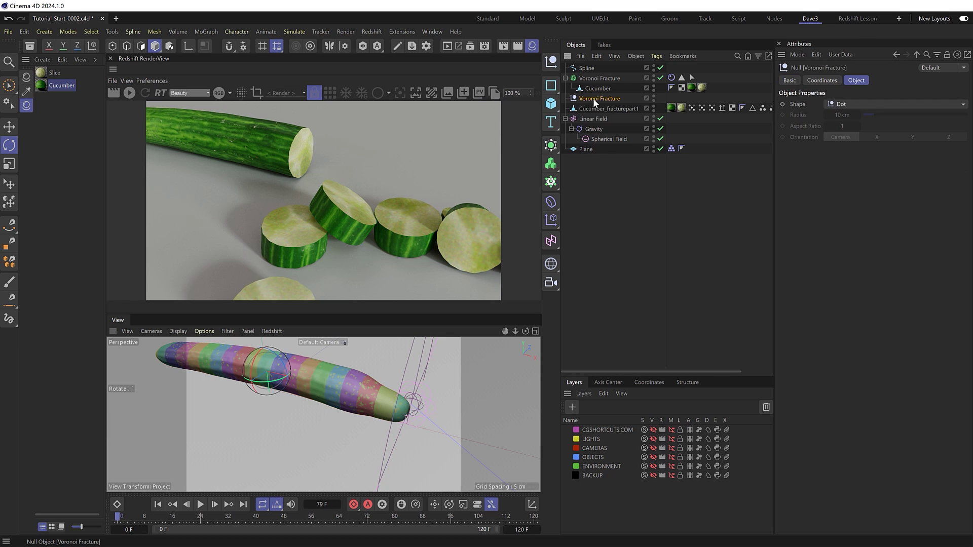
key("Delete")
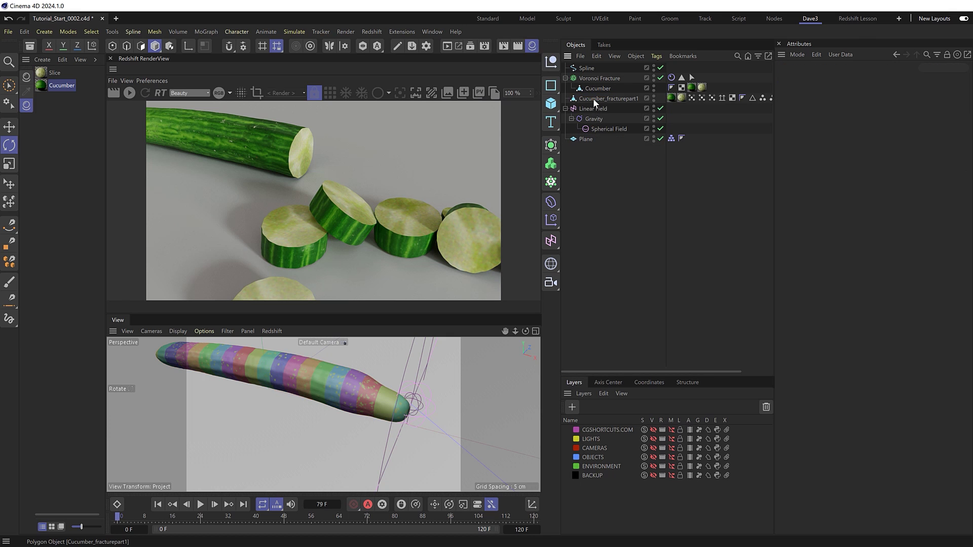
- Hide the original Voronoi Fracture in editor and render, then toggle the IPR preview
left_click(654, 77)
left_click(654, 80)
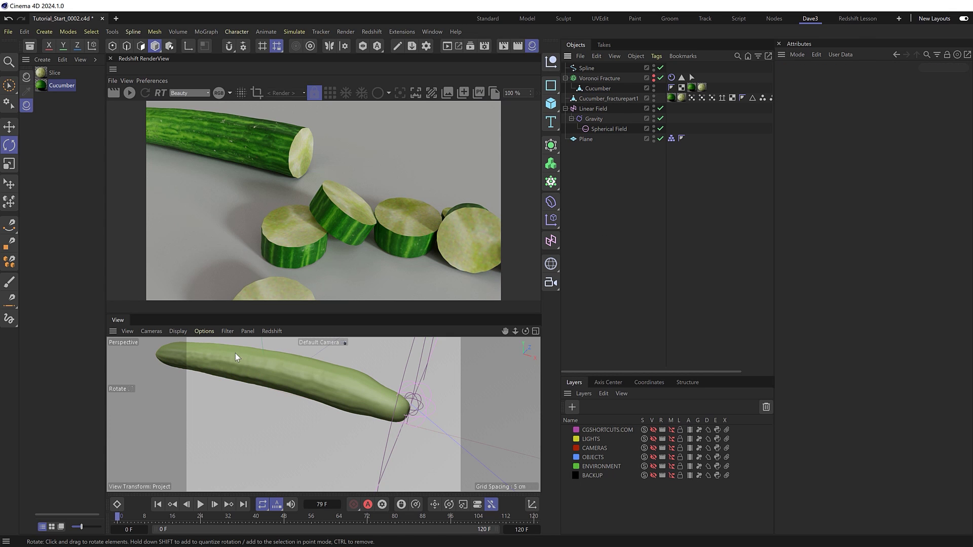
left_click(129, 94)
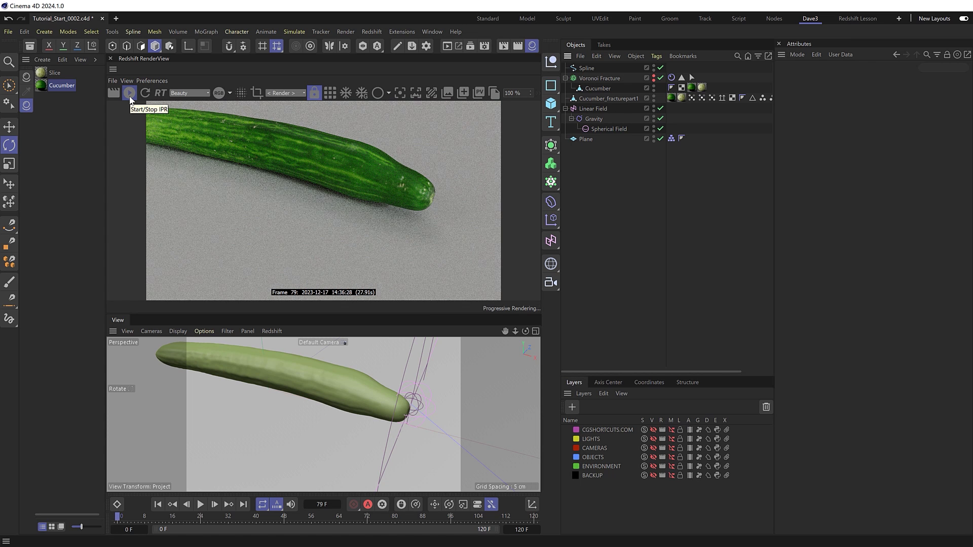
left_click(130, 93)
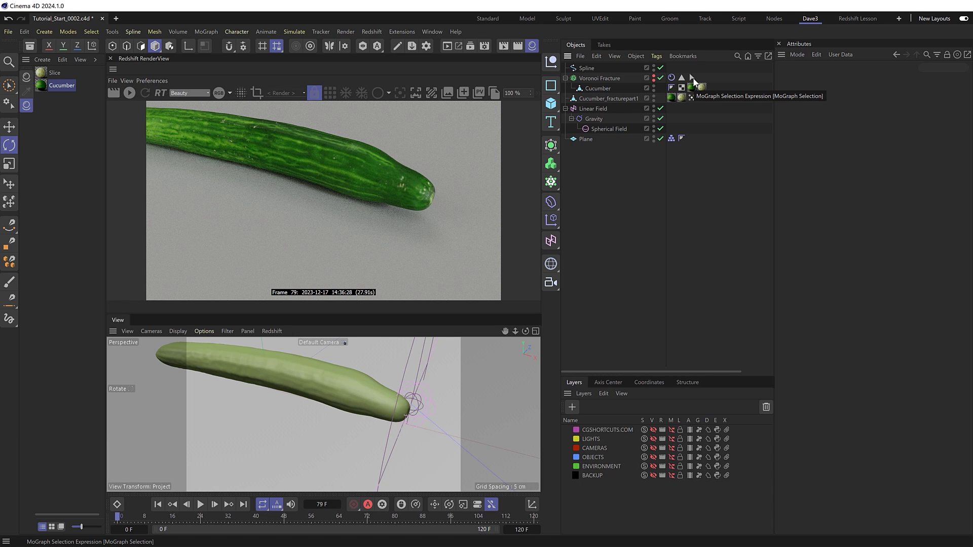
- Add a Fracture object as parent of Cucumber_fracturepart1 through a Commander search for 'fract'
left_click(588, 98)
key("shift+c")
type("fract")
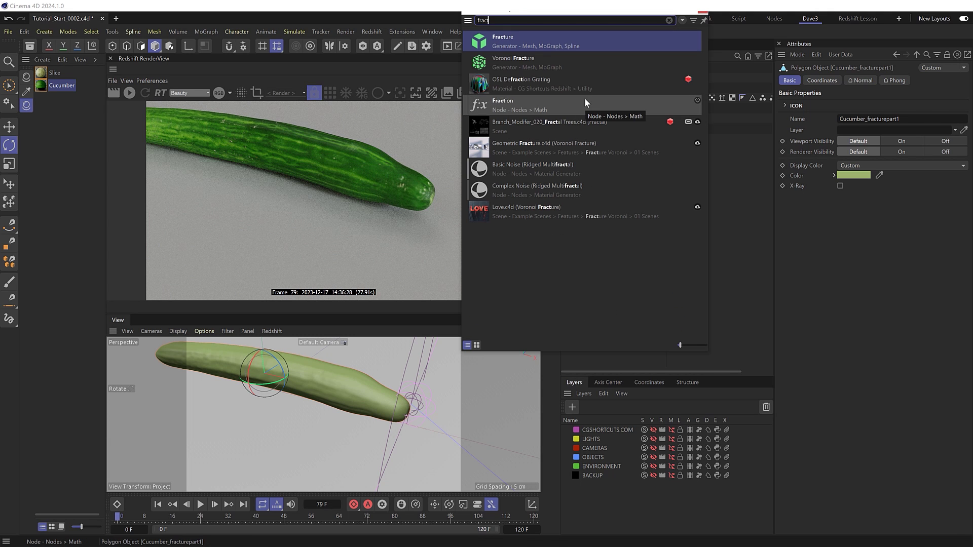
left_click(524, 41, "alt")
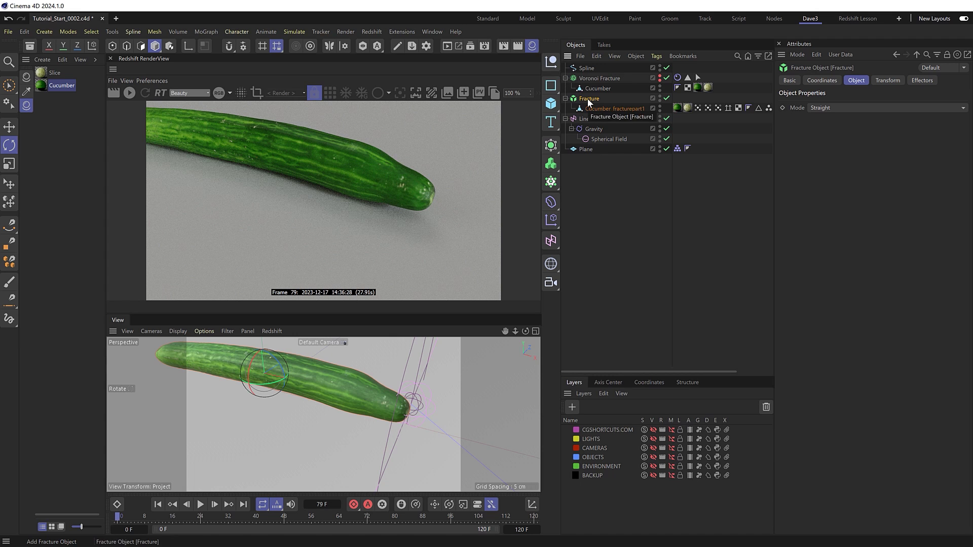
- Move the Rigid Body and MoGraph Selection tags from Voronoi Fracture onto Fracture
left_click(678, 77)
left_click(698, 77, "ctrl")
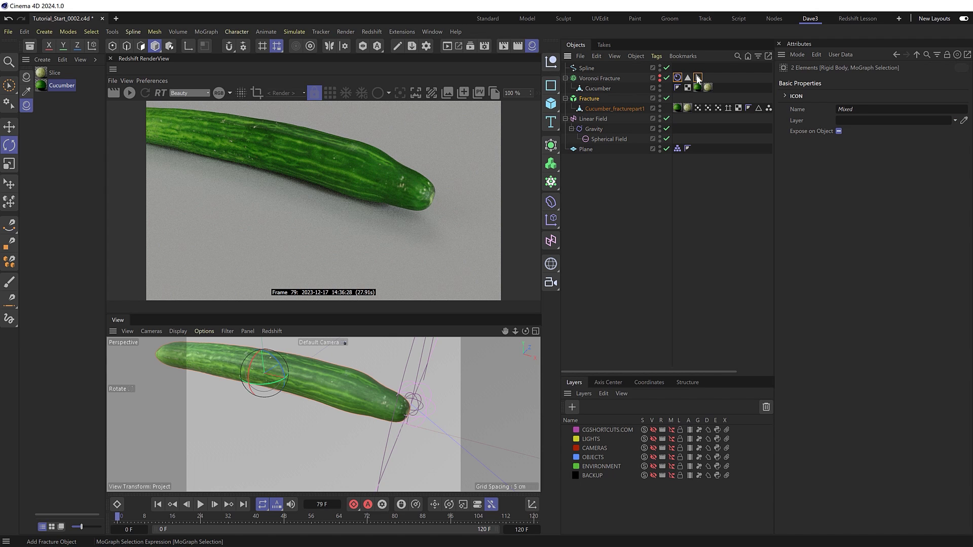
left_click_drag(678, 77, 678, 99)
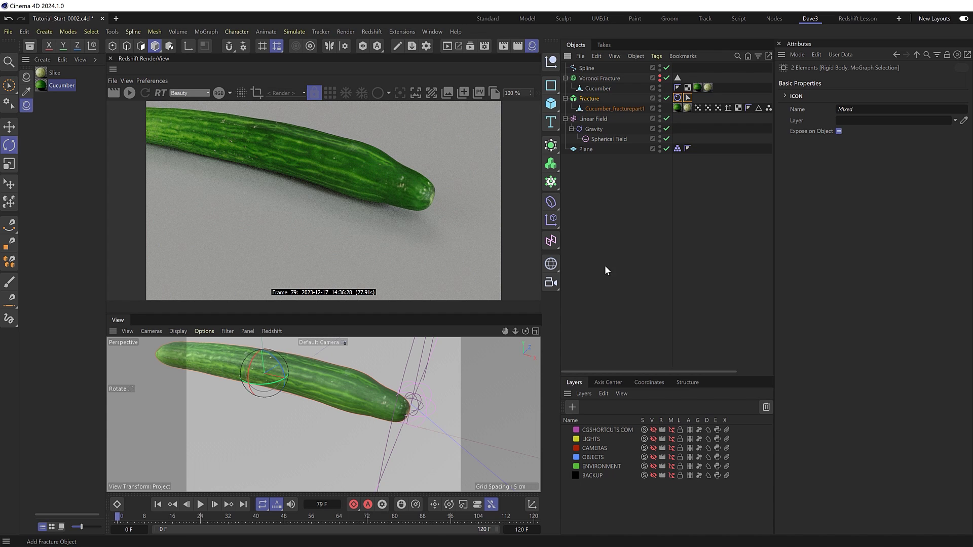
- Play the simulation briefly, then rewind it to frame 0
left_click(200, 505)
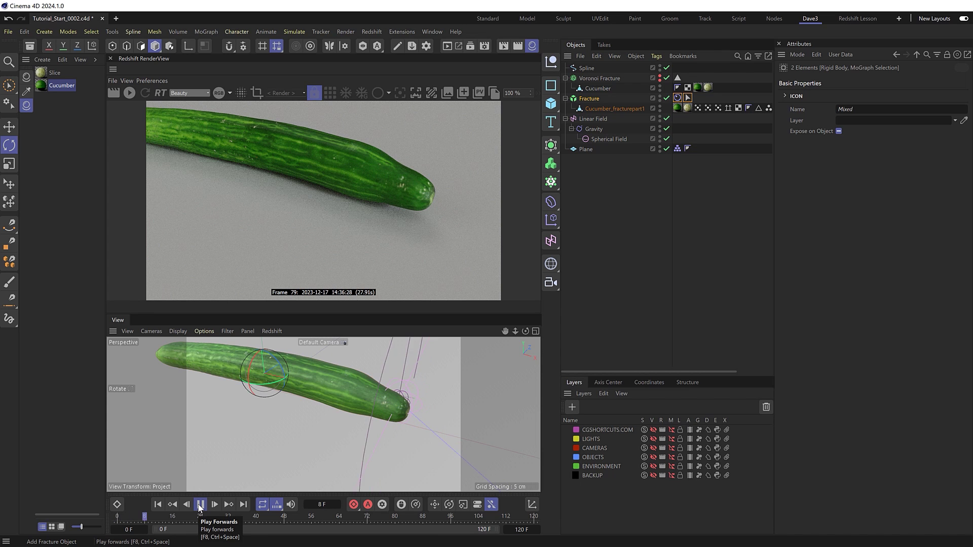
left_click(200, 505)
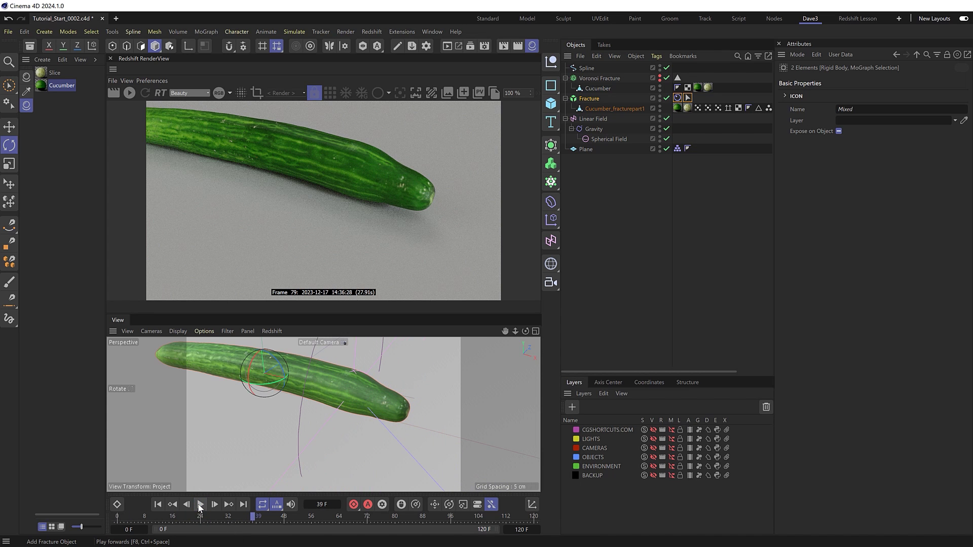
left_click(170, 505)
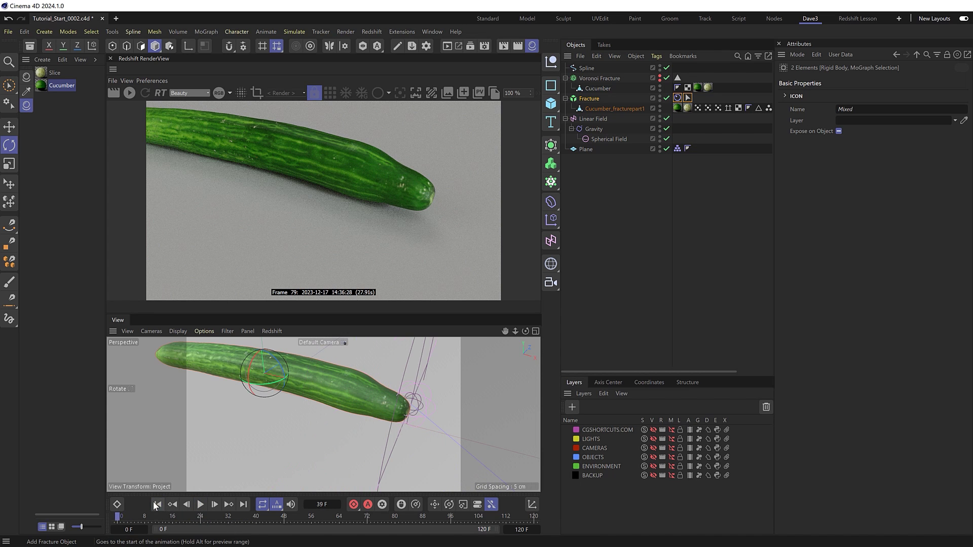
- Set Fracture's mode to Explode Segments, replay the simulation, and render it in Redshift
left_click(591, 99)
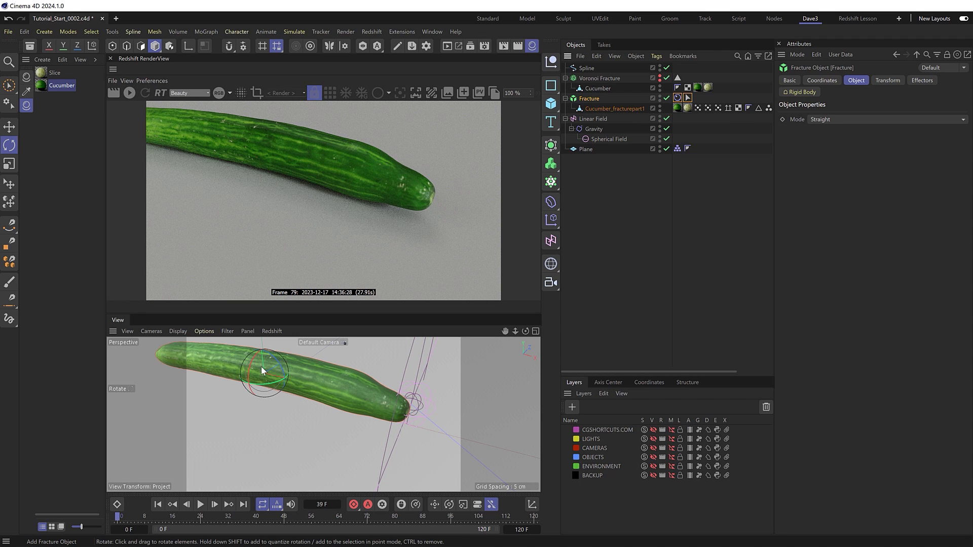
left_click(844, 119)
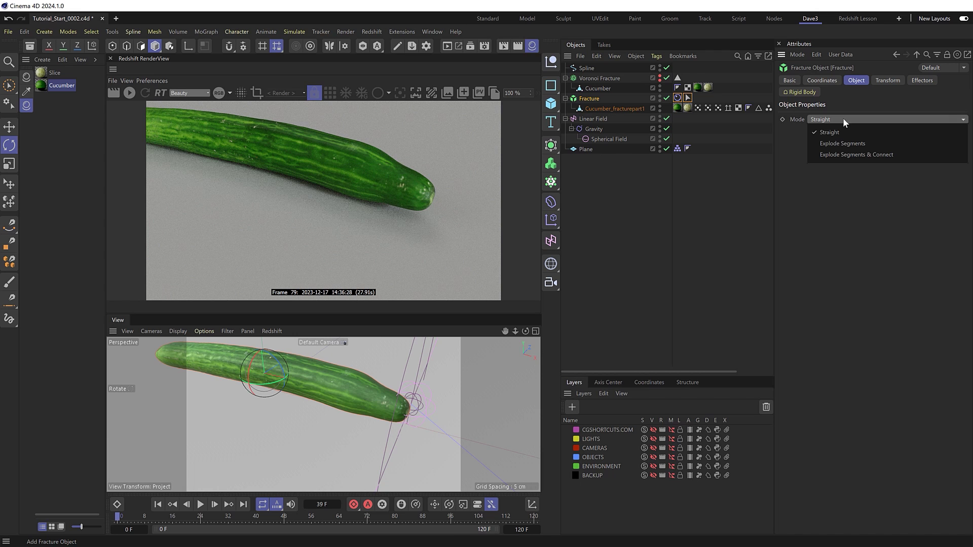
left_click(831, 145)
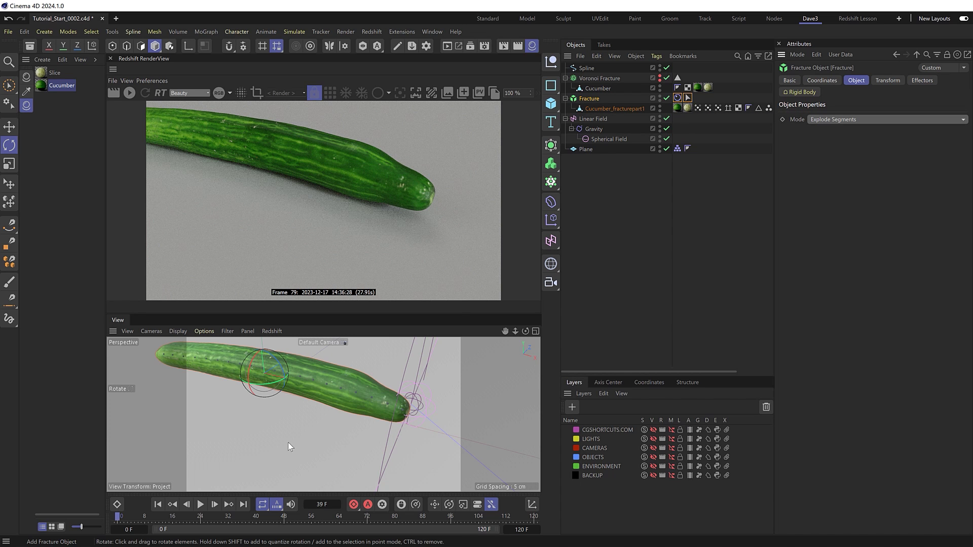
left_click(201, 504)
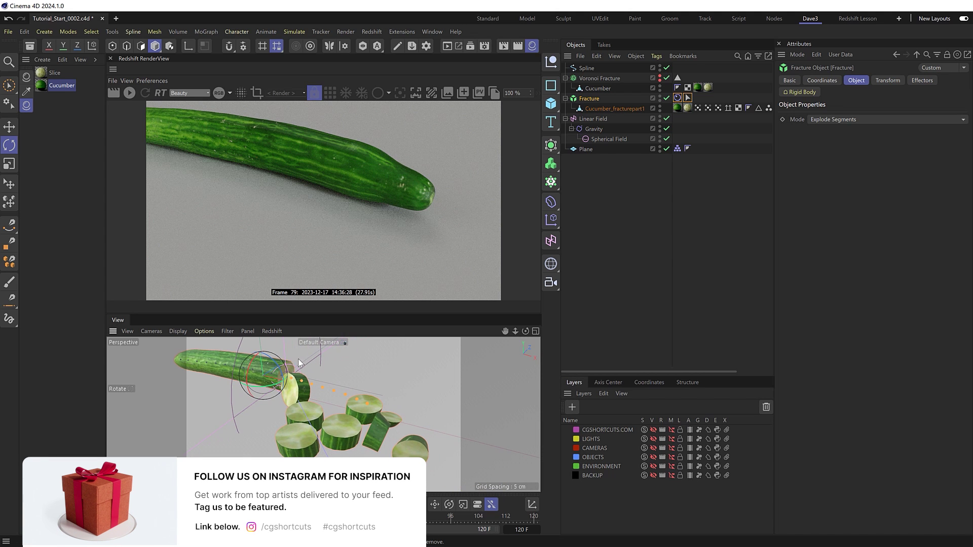
left_click(130, 93)
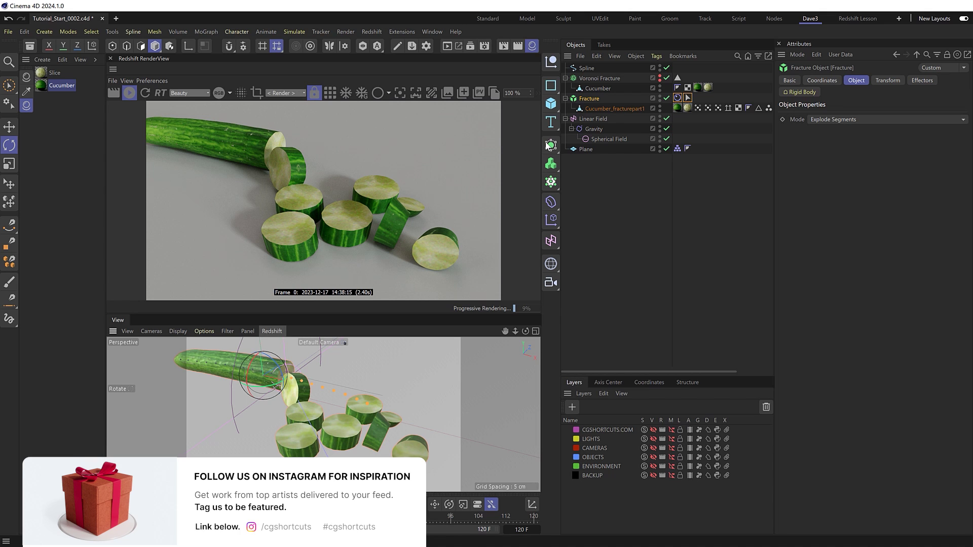
- Show Cucumber_fracturepart1's UV map in the UVEdit layout with polygon mode active
double_click(739, 108)
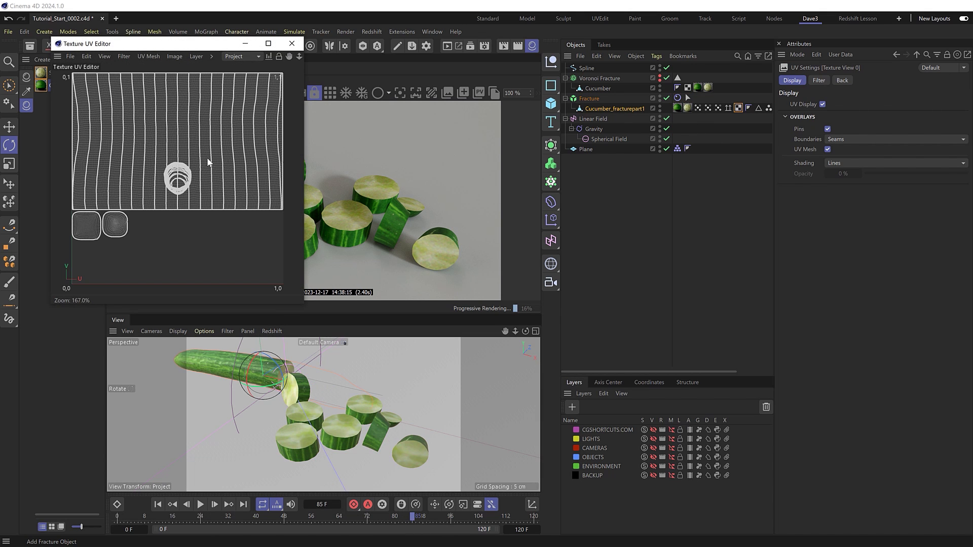
left_click(604, 19)
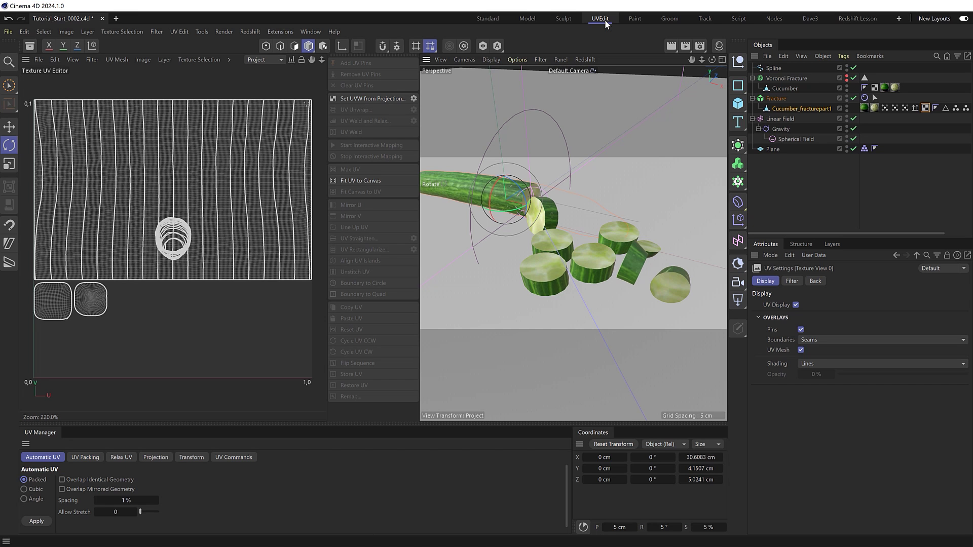
left_click(294, 46)
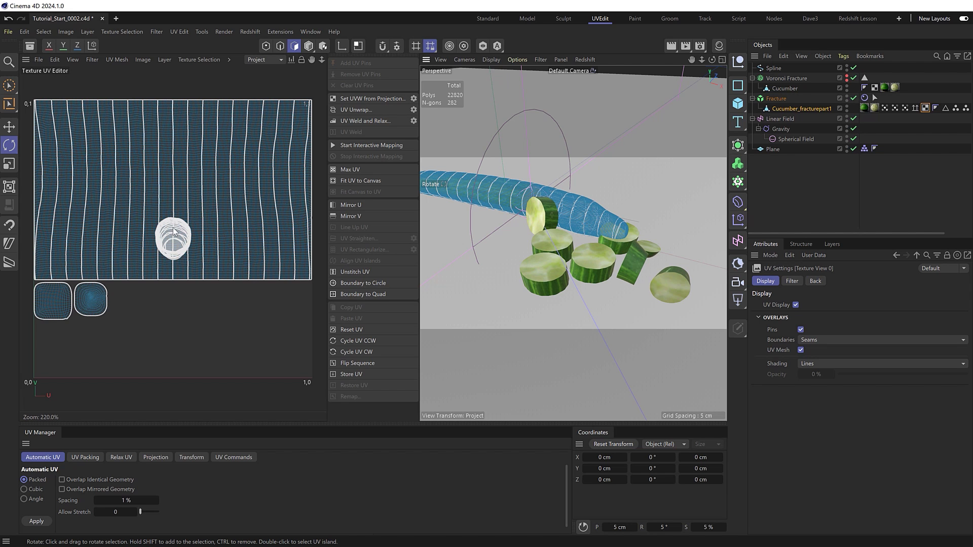
- Rectangle-select the skin UVs, select connected (U~W), then invert (U~I) to isolate the cut faces
left_click(9, 85)
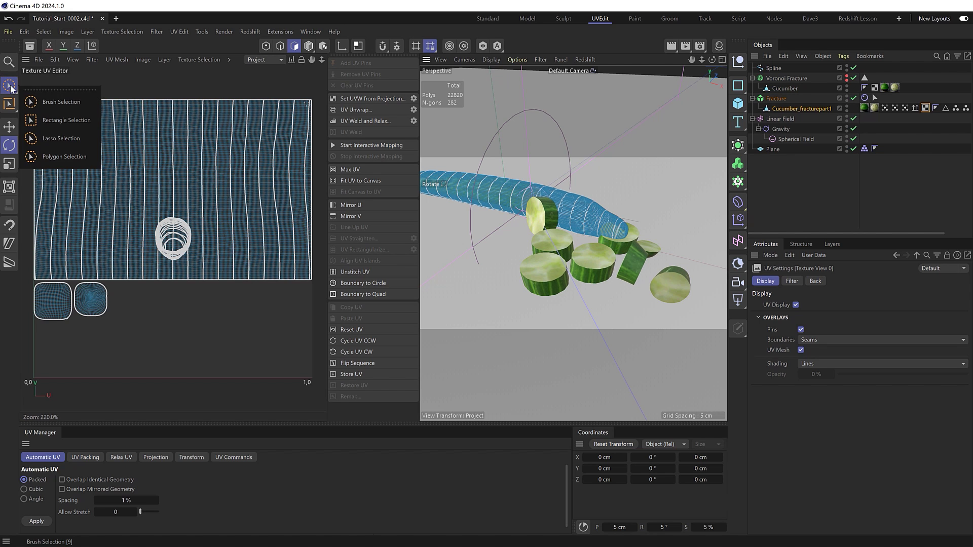
left_click(50, 121)
left_click_drag(307, 89, 30, 136)
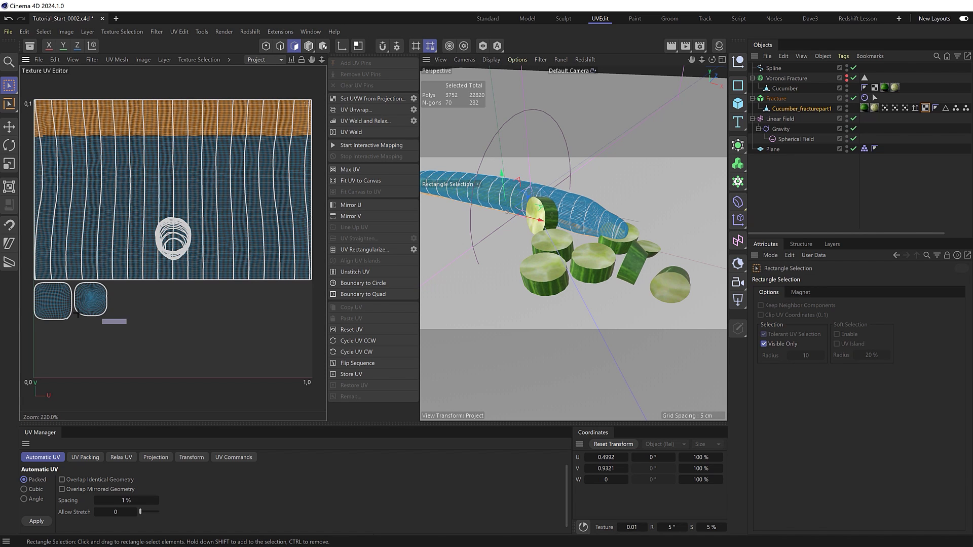
left_click_drag(128, 326, 20, 303, "shift")
key("u")
key("u")
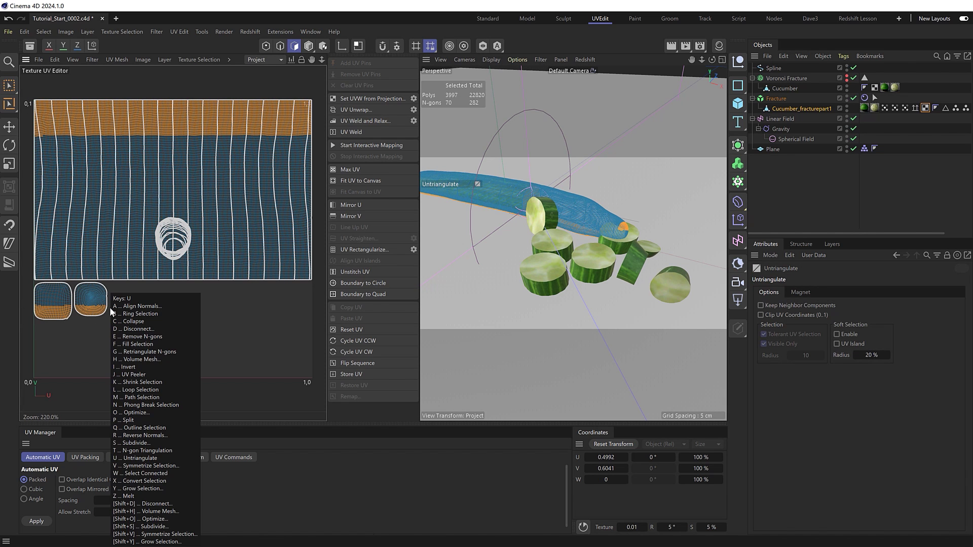
key("w")
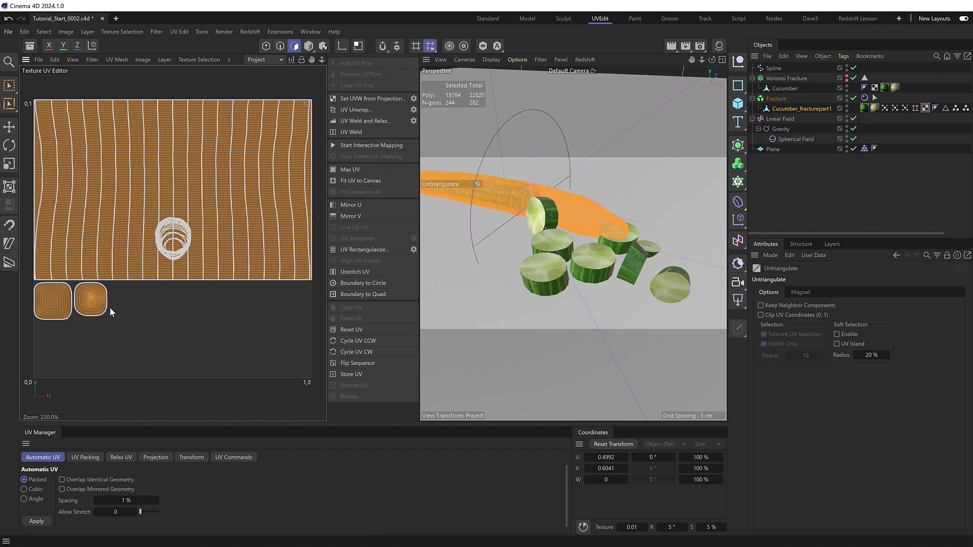
key("u")
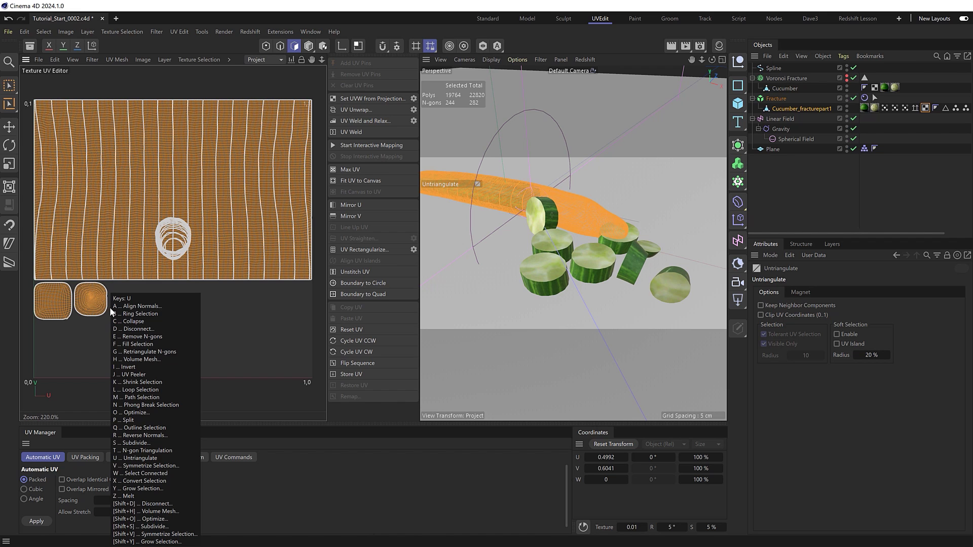
key("i")
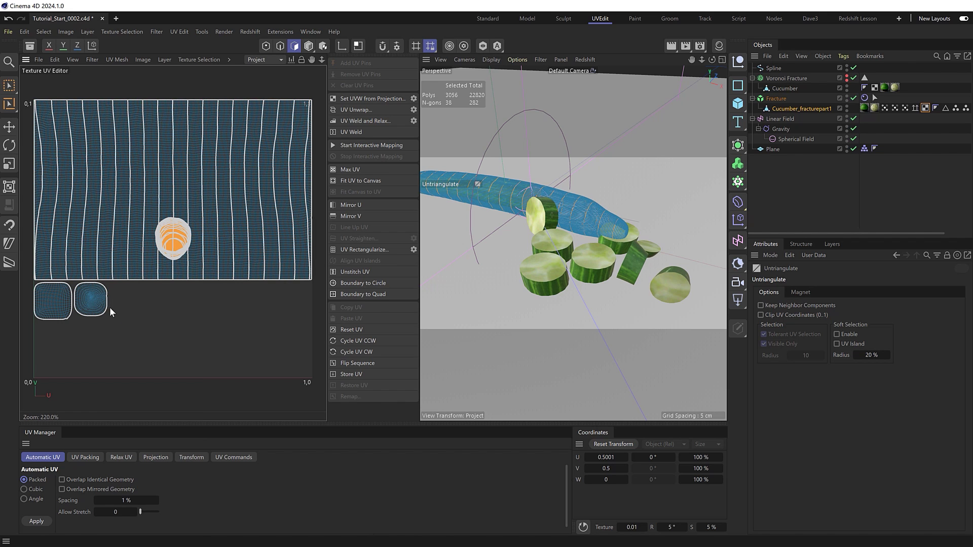
- Move the cut-face UV island clear of the skin UVs and load slice-color.jpg as the background
key("e")
left_click_drag(180, 251, 239, 333)
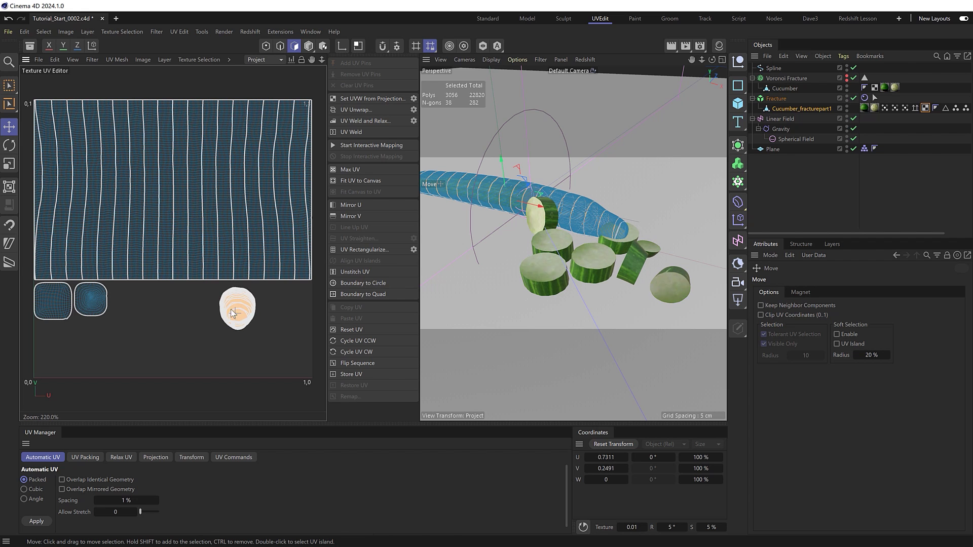
left_click_drag(233, 331, 187, 323)
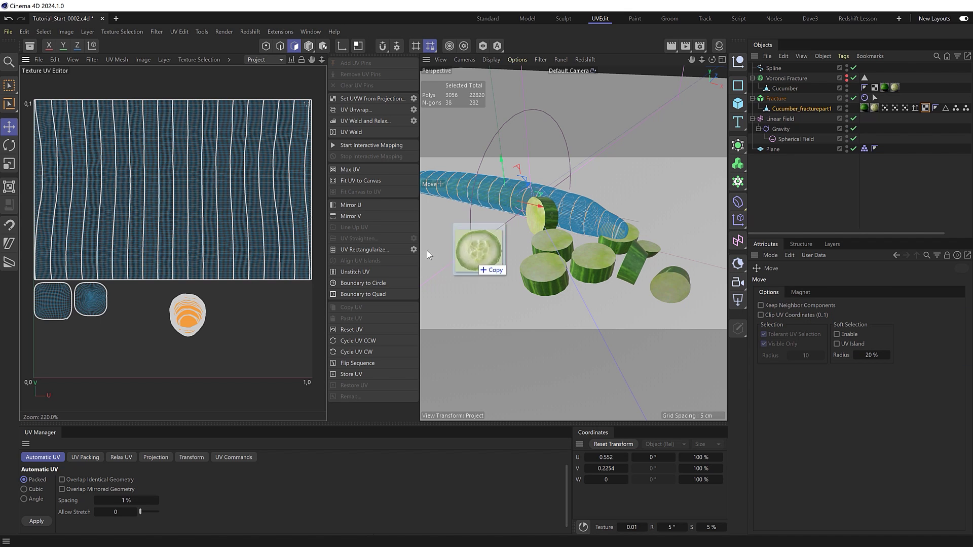
left_click_drag(427, 250, 169, 232)
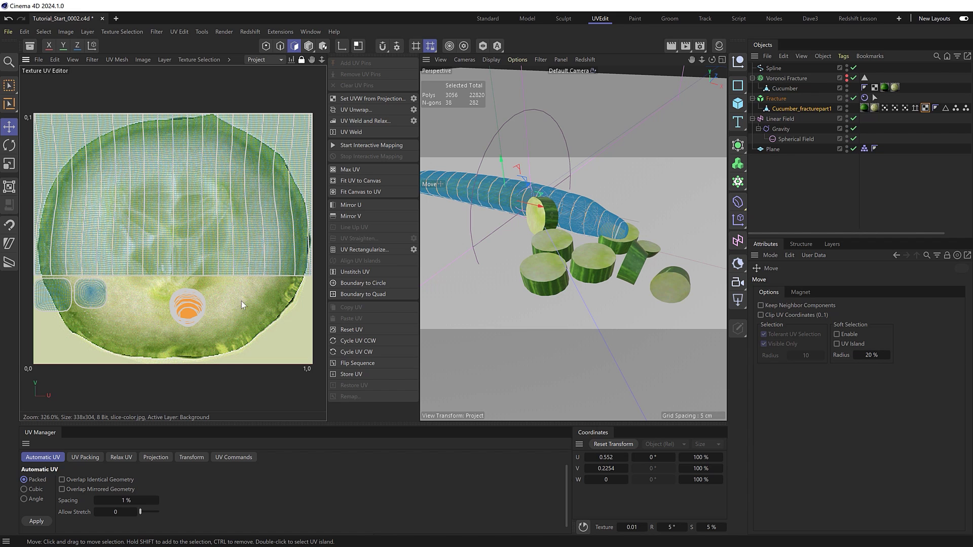
- Make the cut-face island a circle with Boundary to Circle, then scale it to fit the slice image
left_click(370, 281)
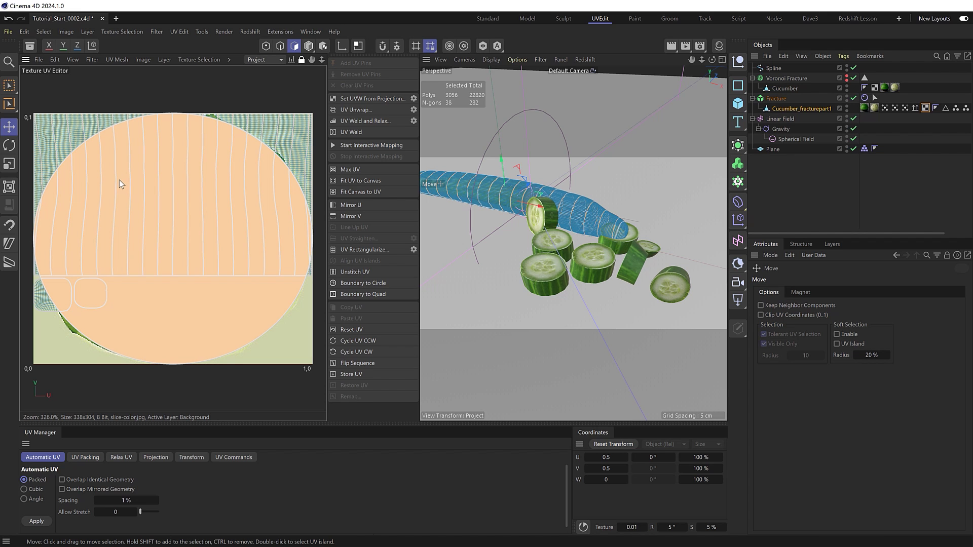
left_click(9, 188)
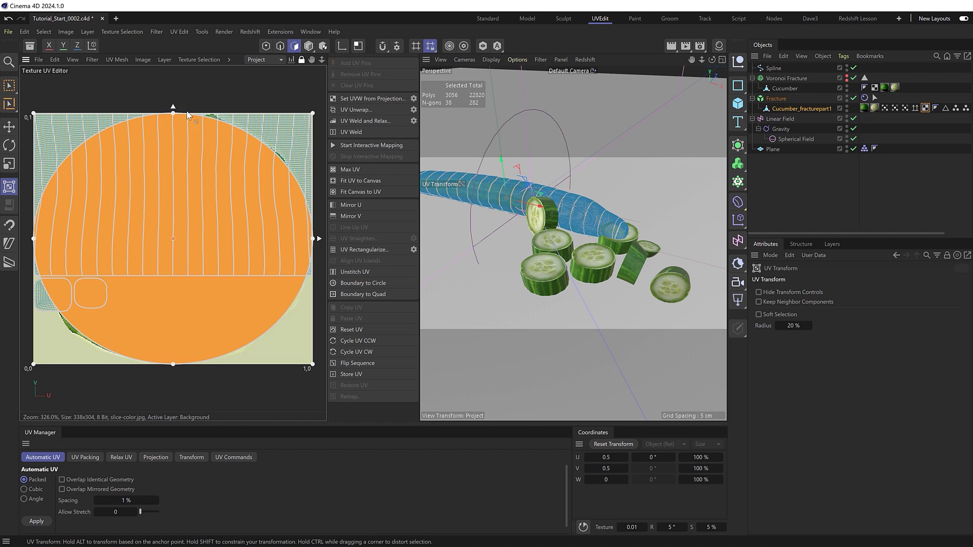
mouse_move(188, 112)
left_mouse_down()
mouse_move(181, 133)
mouse_move(193, 120)
left_mouse_up()
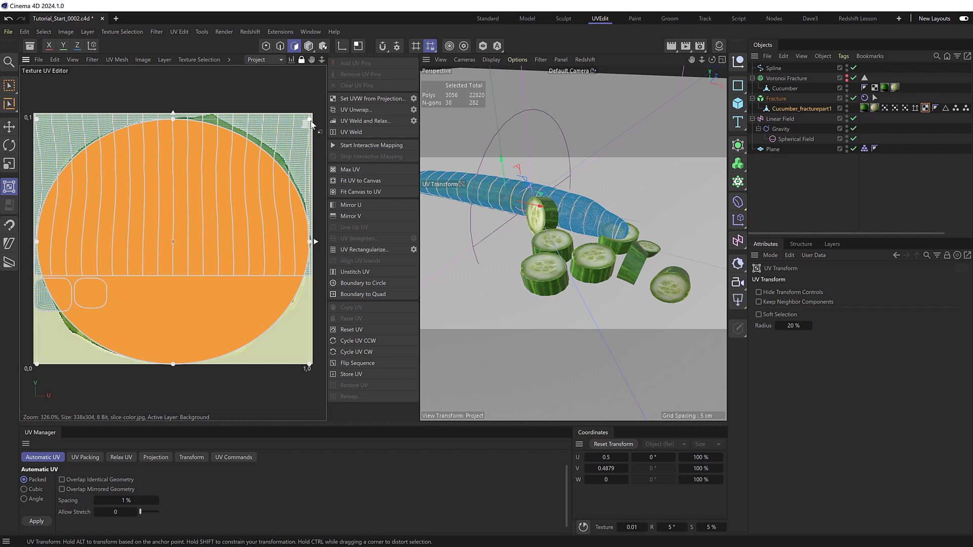
mouse_move(310, 125)
left_mouse_down()
mouse_move(313, 140)
mouse_move(302, 120)
left_mouse_up()
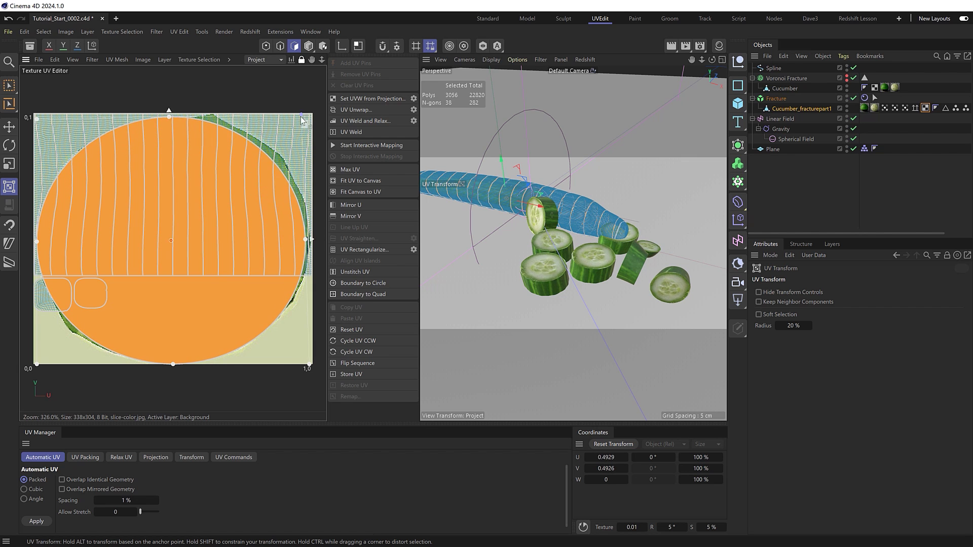
mouse_move(37, 118)
left_mouse_down()
mouse_move(46, 127)
mouse_move(44, 118)
left_mouse_up()
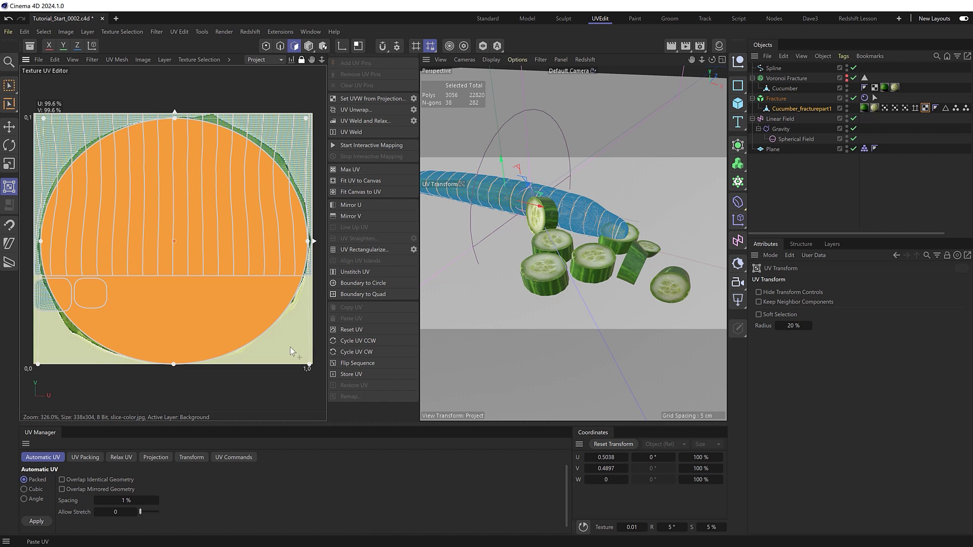
left_click_drag(308, 363, 302, 348)
left_click_drag(39, 364, 48, 357)
left_click_drag(44, 119, 42, 128)
left_click_drag(302, 233, 299, 234)
left_click_drag(306, 118, 297, 121)
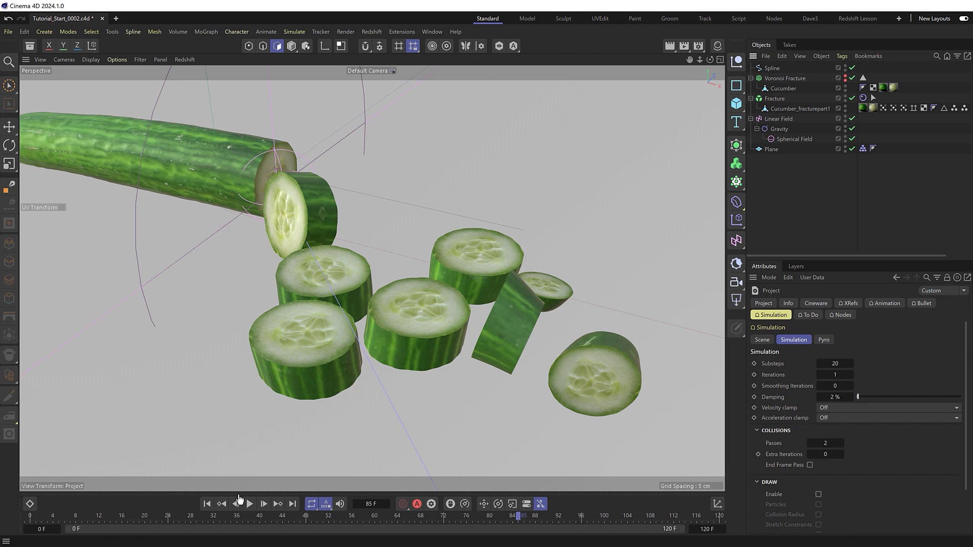
- Play the slicing simulation from the start to check the cut faces, then return to frame 0
left_click(236, 505)
left_click(249, 505)
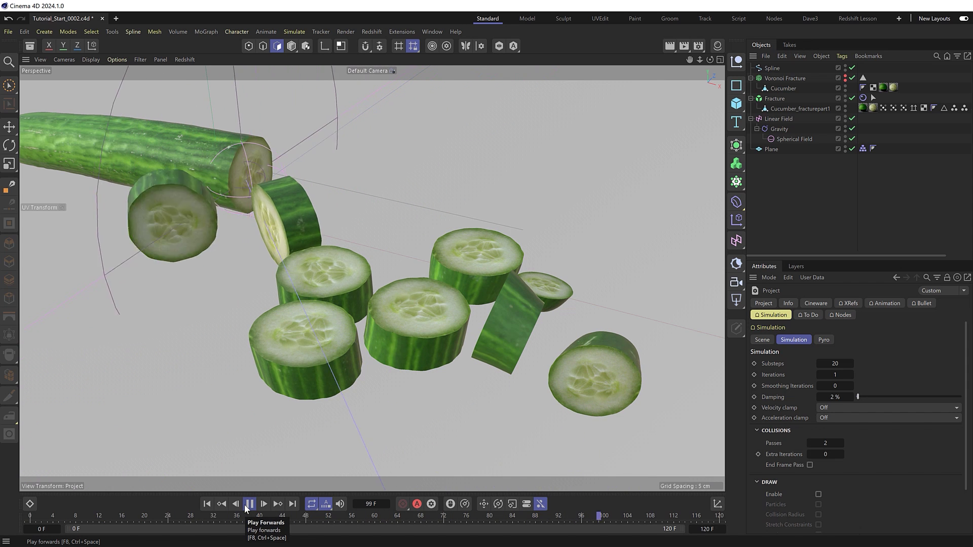
left_click(246, 508)
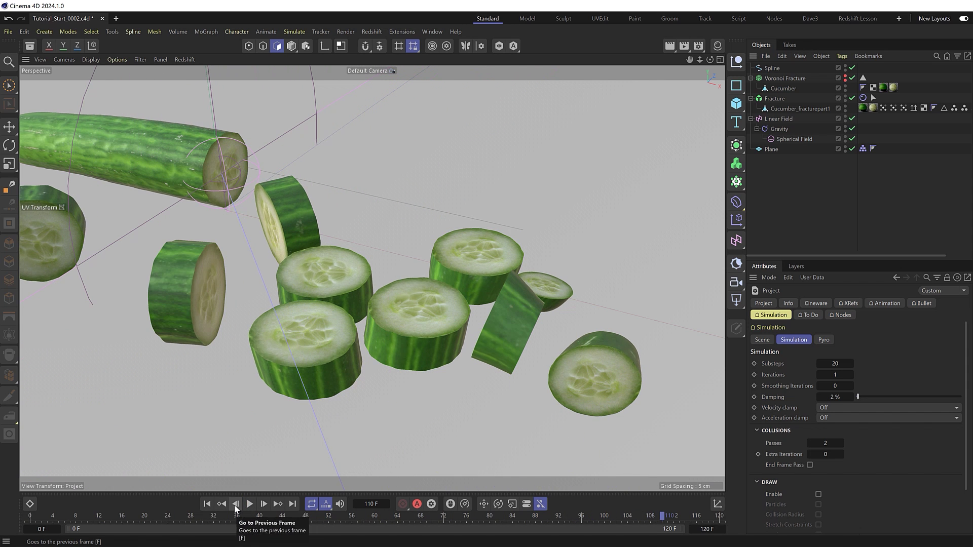
left_click(208, 504)
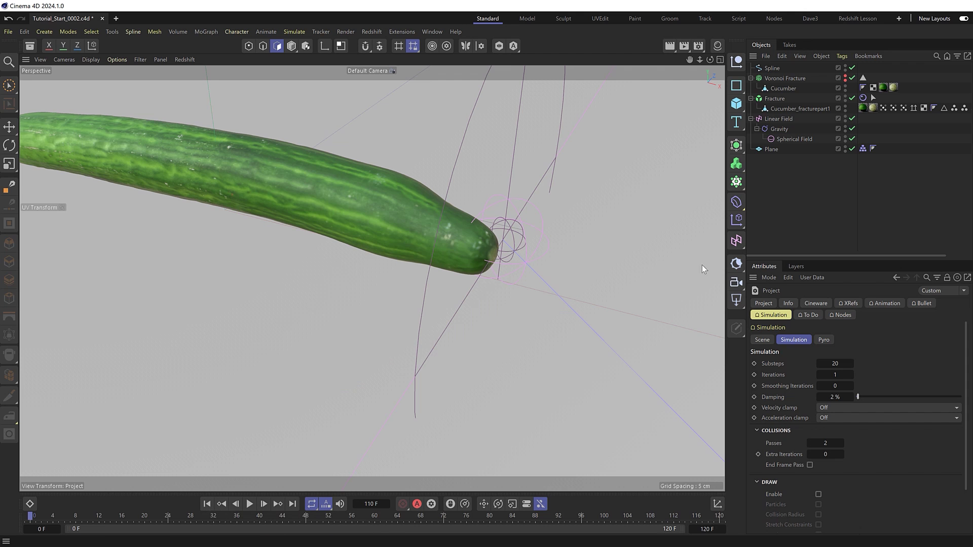
- Open the Cache settings of Fracture's Rigid Body tag and scrub through the cached falling slices
left_click(864, 98)
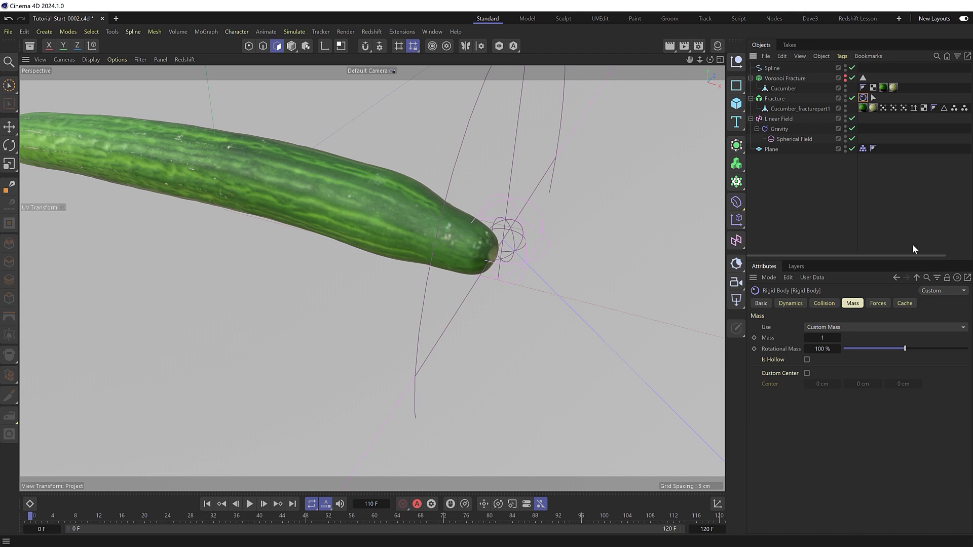
left_click(904, 305)
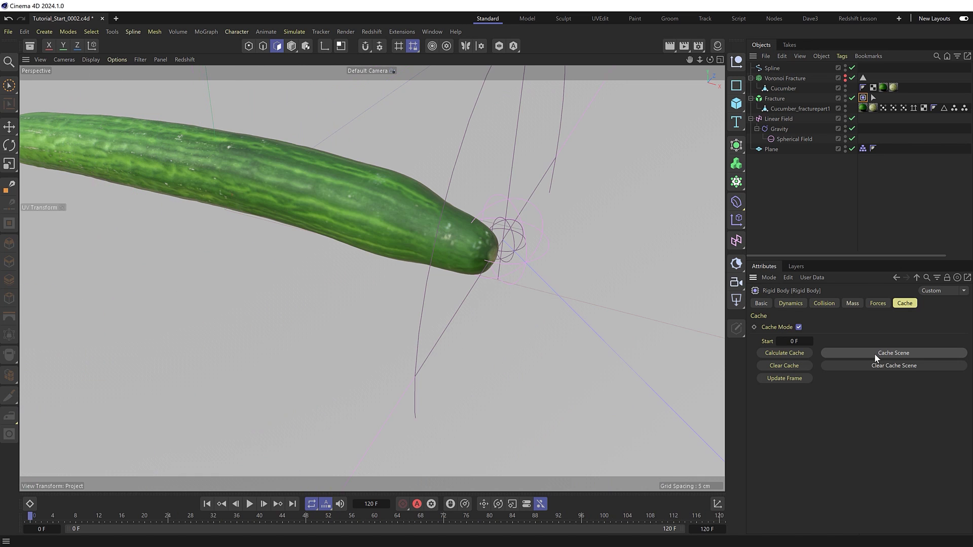
left_click_drag(120, 517, 353, 508)
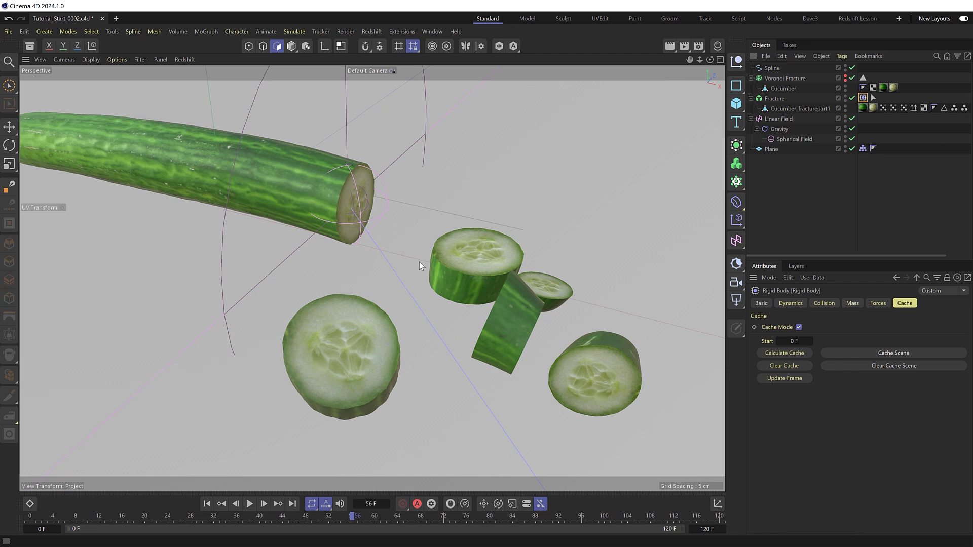
- Find the Chef's Knife asset by searching 'knife', drop it over the cucumber, and rotate it across the cut end
scroll(418, 263, "down", 4)
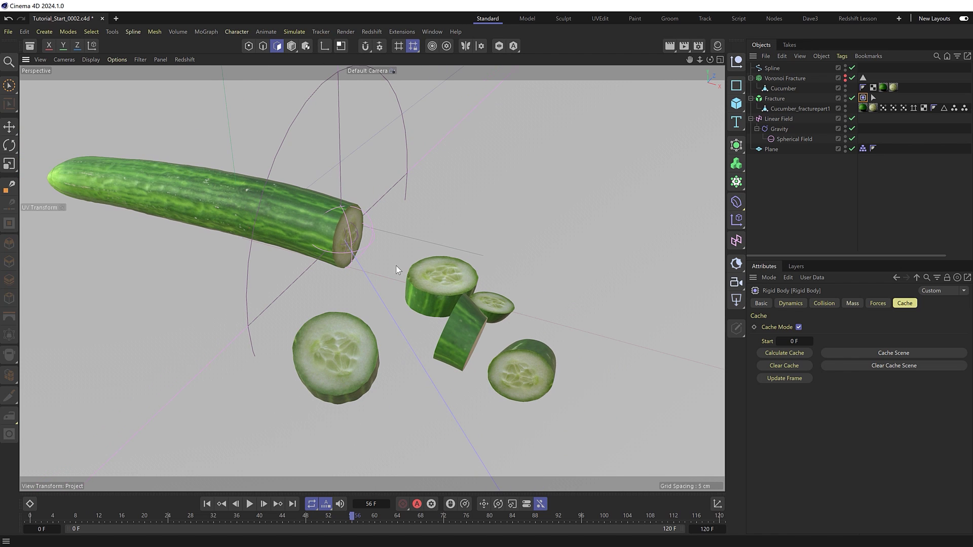
left_click(31, 46)
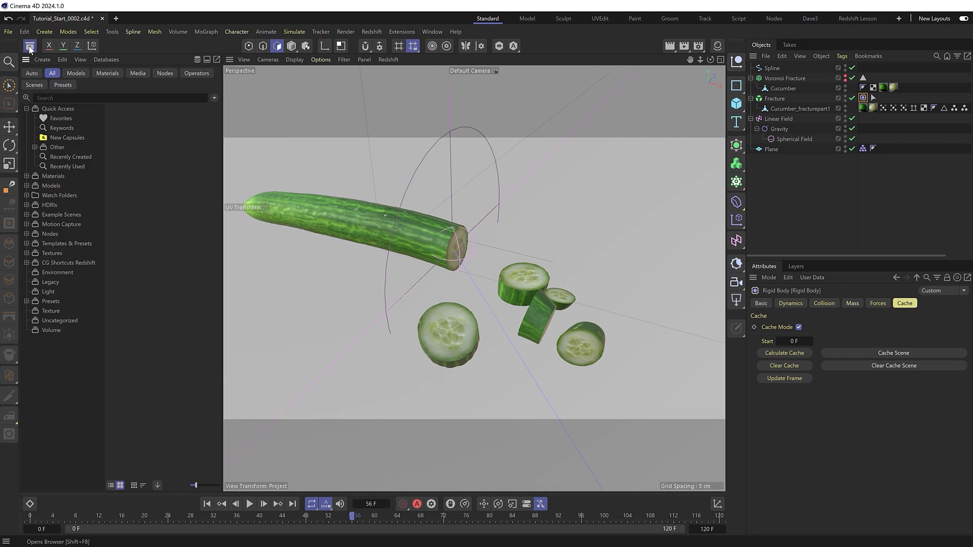
left_click(51, 99)
type("knife")
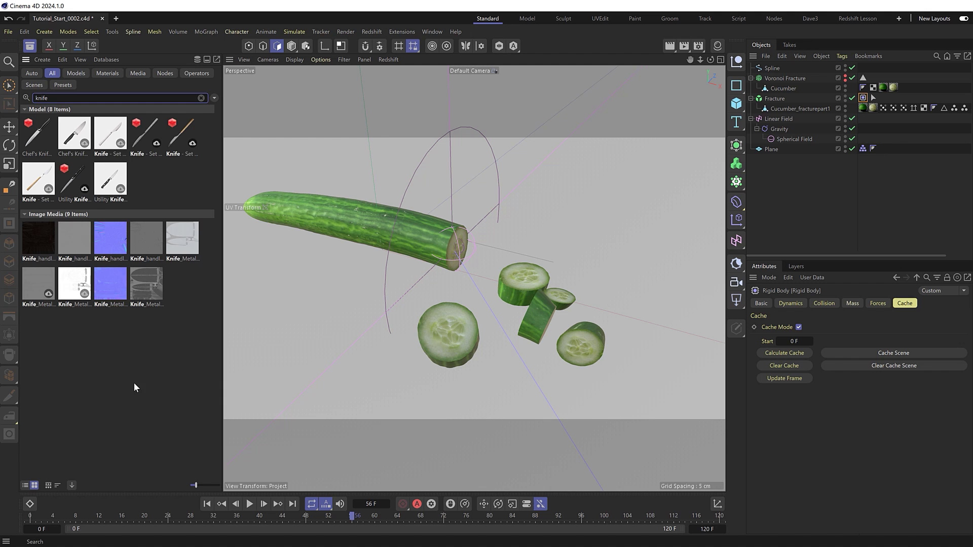
left_click_drag(196, 485, 211, 486)
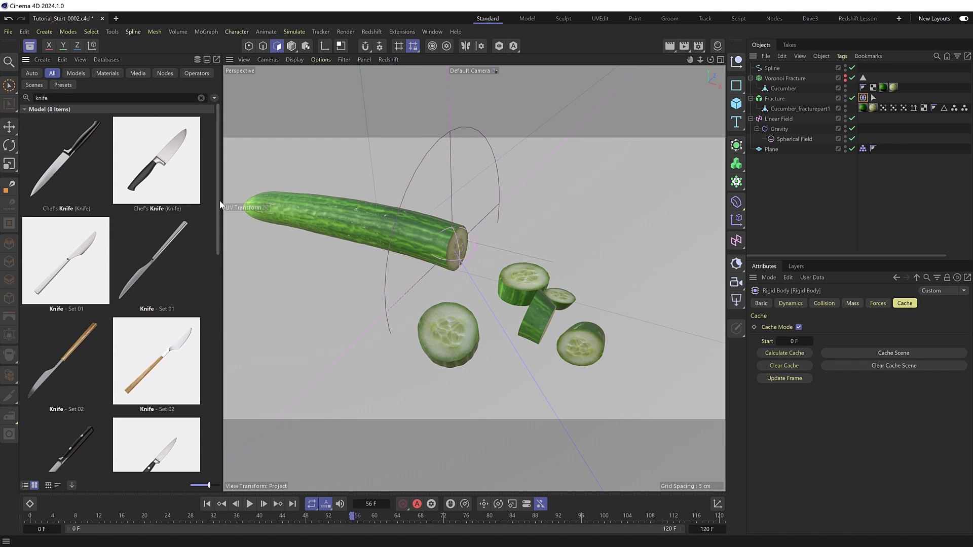
left_click_drag(167, 175, 452, 228)
key("r")
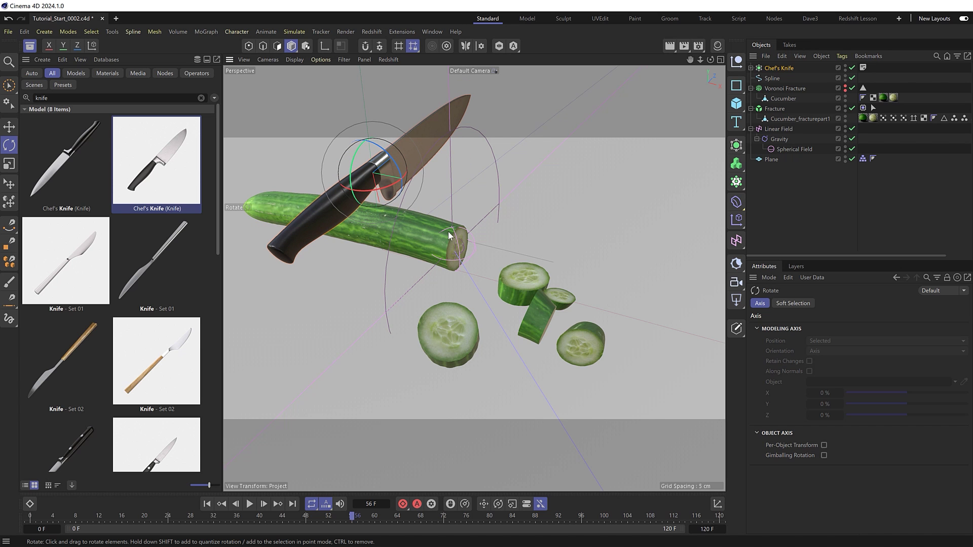